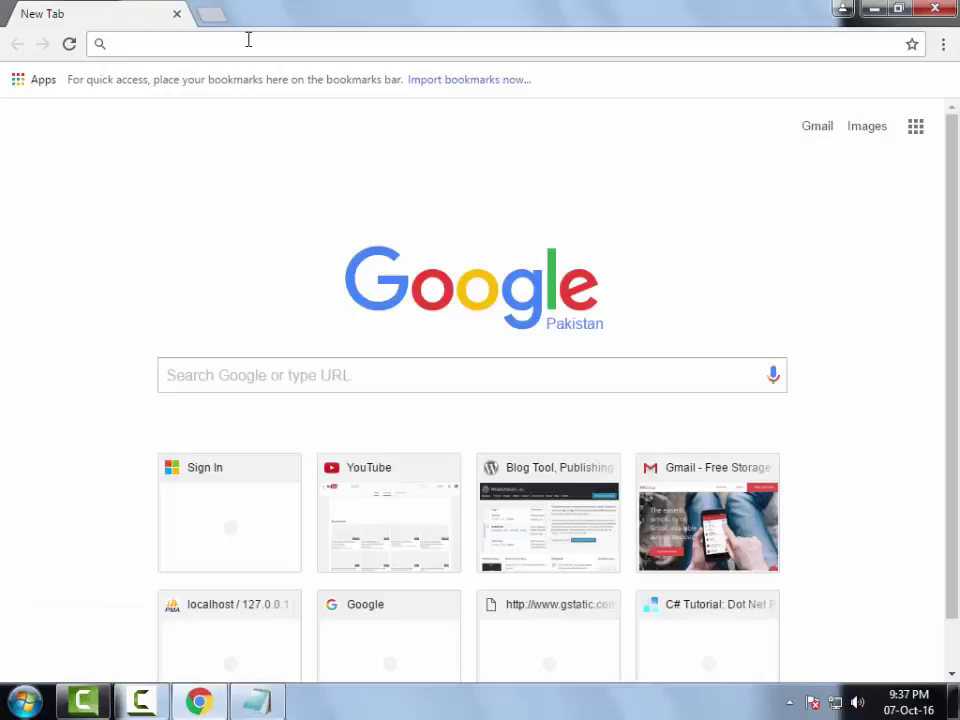
# - Search Chrome for 'xampp download' and open the Apache Friends XAMPP download page
pyautogui.write('xam')
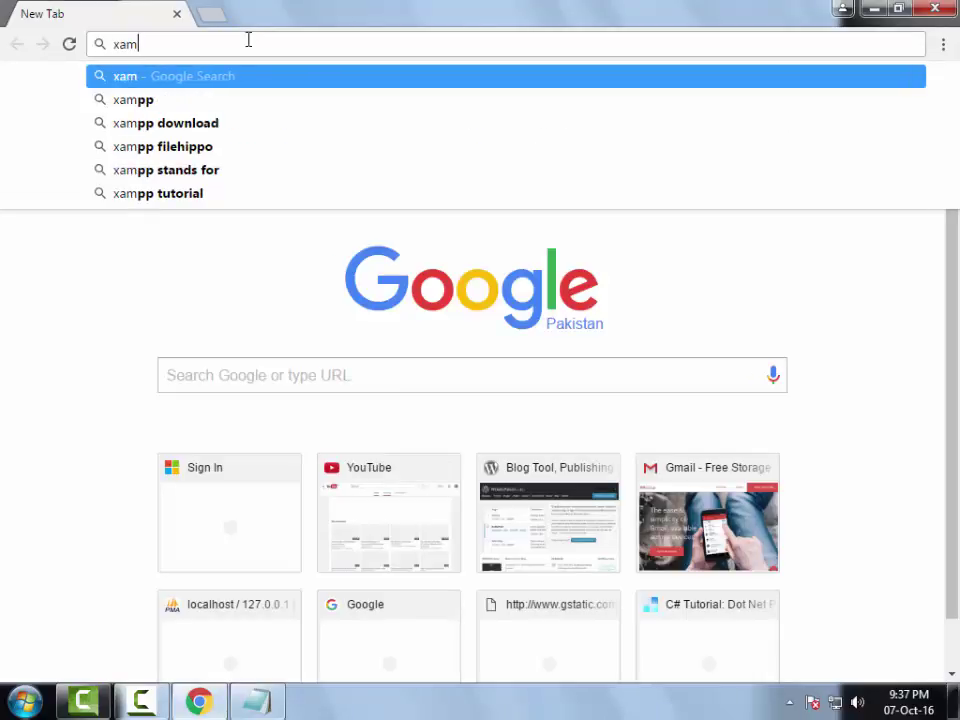
pyautogui.write('pp')
pyautogui.press('Down')
pyautogui.press('Return')
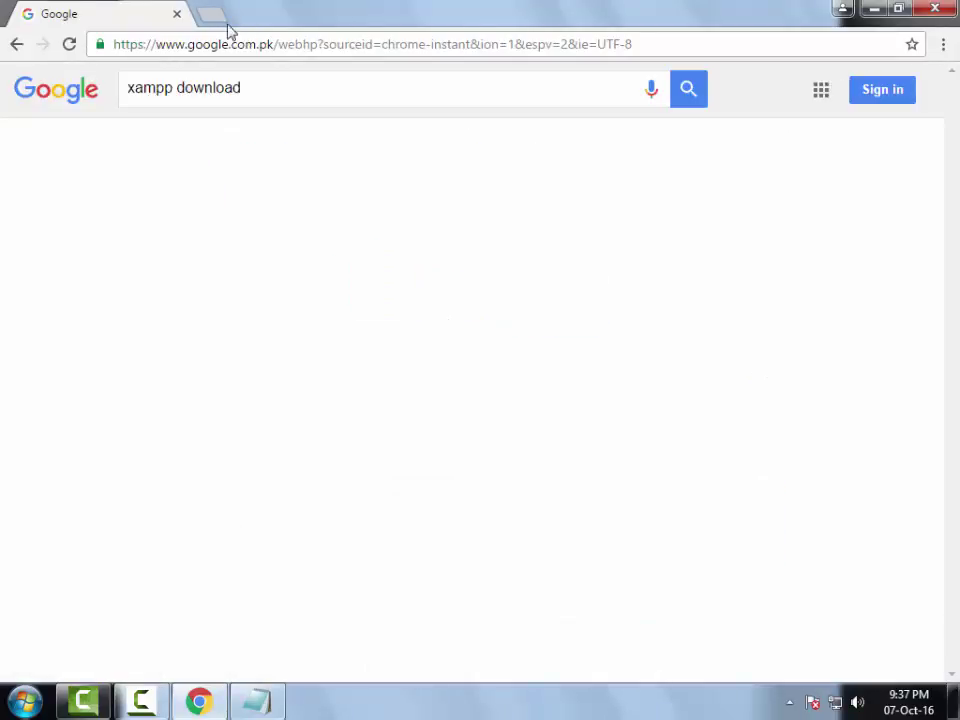
pyautogui.click(213, 238)
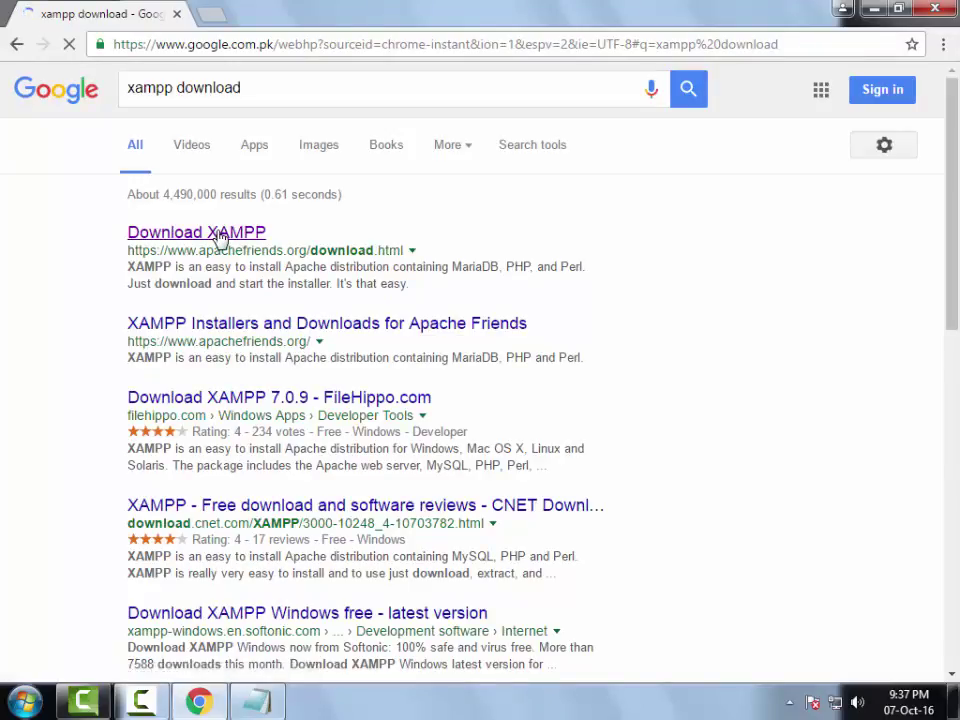
pyautogui.scroll(-3, 225, 245)
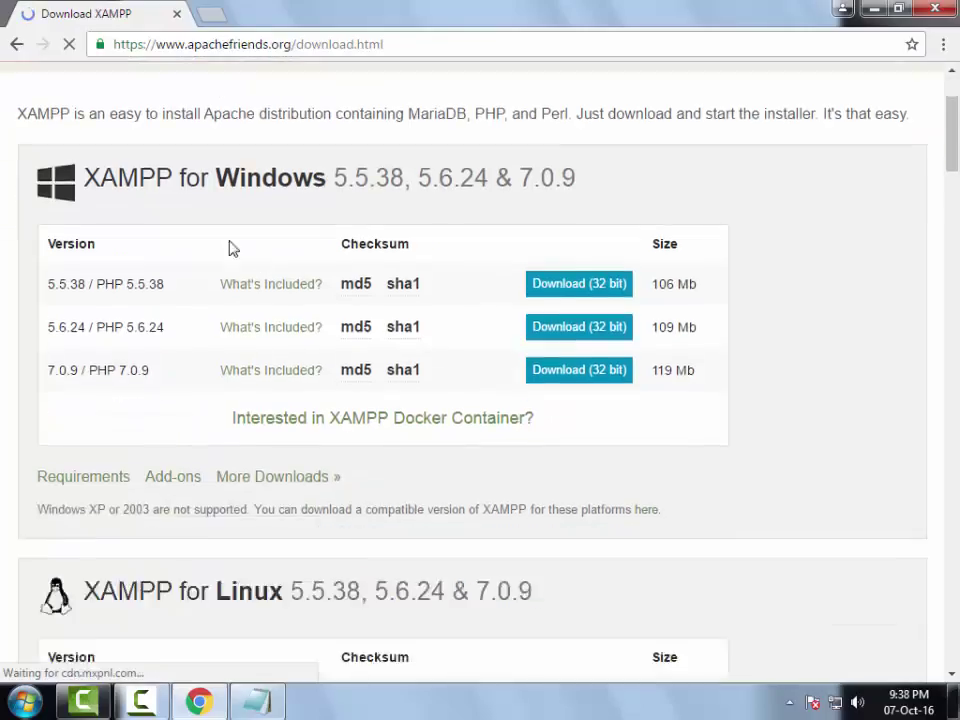
pyautogui.scroll(3, 446, 264)
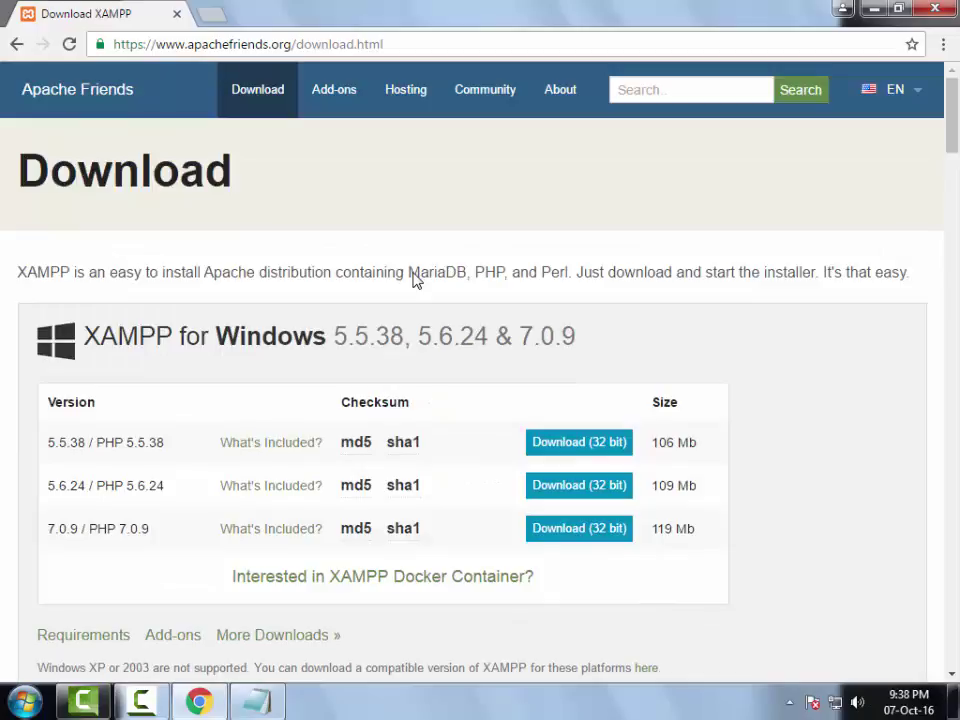
pyautogui.click(8, 704)
# - Browse Computer > Local Disk (C:) > xampp and run xampp-control.exe to open XAMPP Control Panel v3.2.1
pyautogui.click(287, 456)
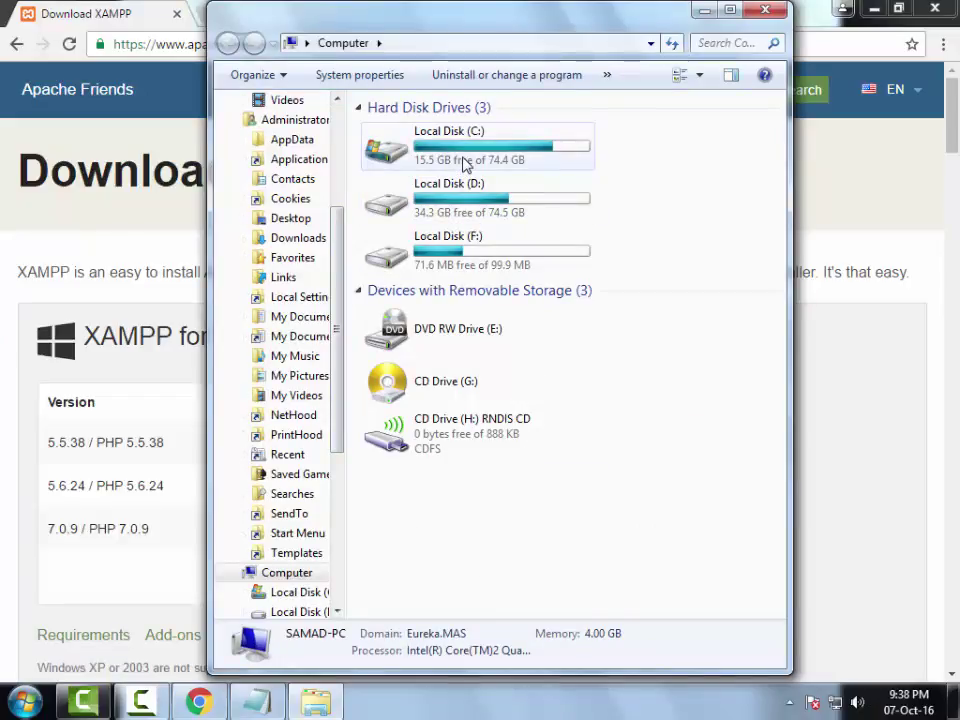
pyautogui.doubleClick(463, 165)
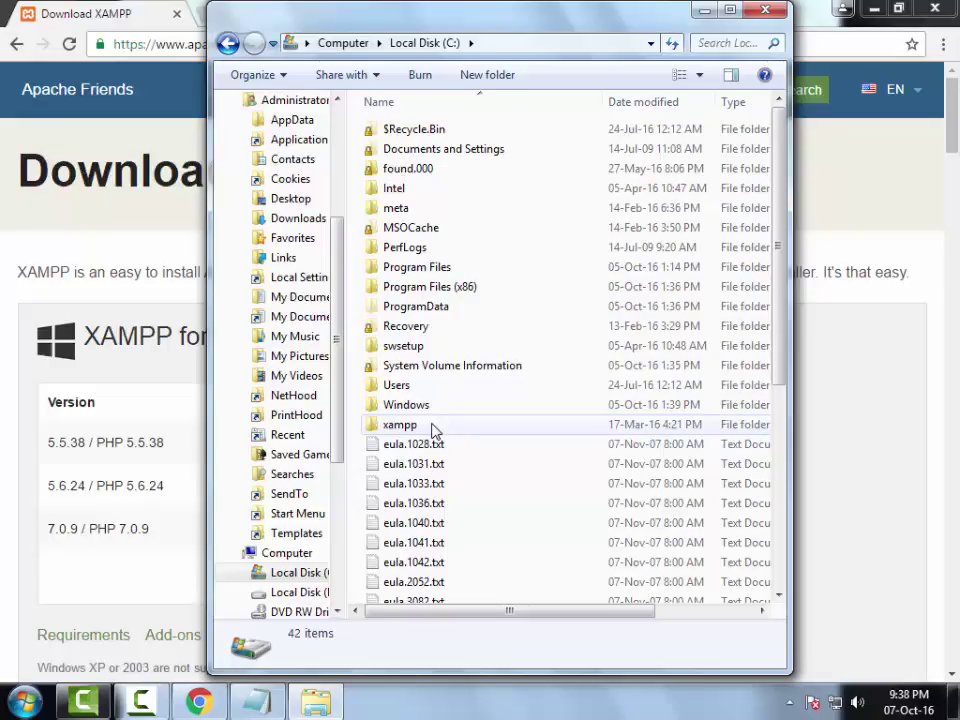
pyautogui.moveTo(434, 430)
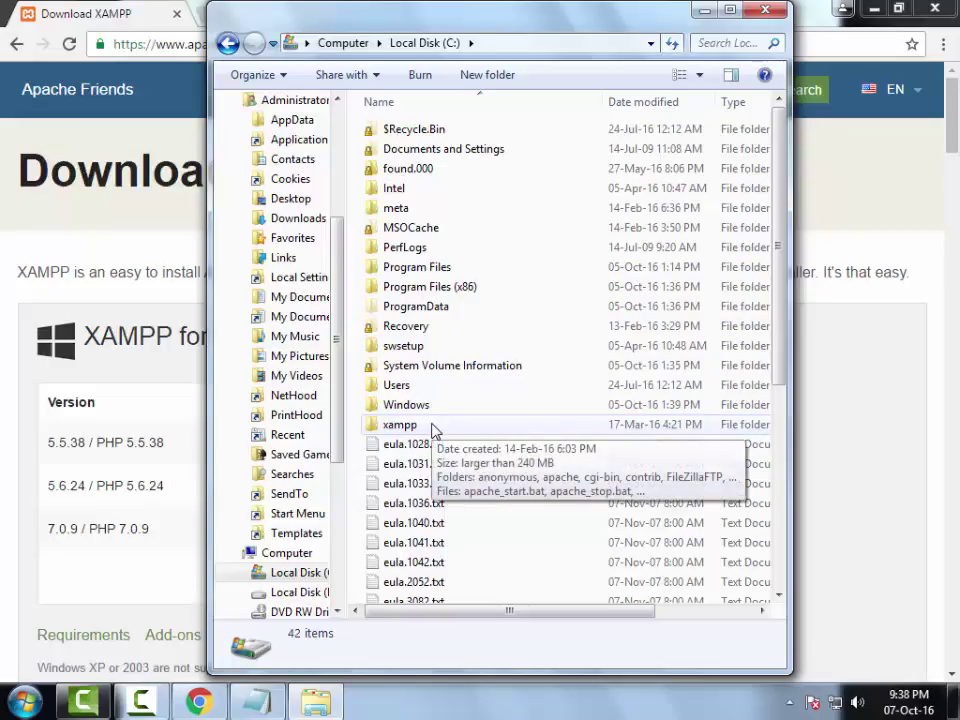
pyautogui.doubleClick(434, 426)
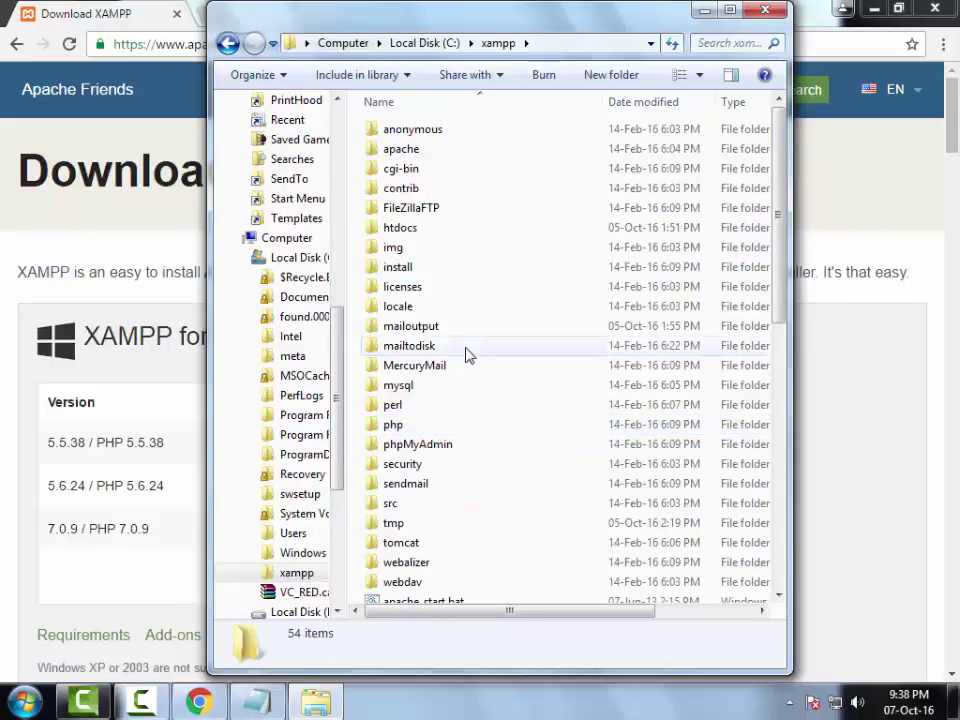
pyautogui.scroll(-3, 468, 356)
pyautogui.scroll(-7, 468, 356)
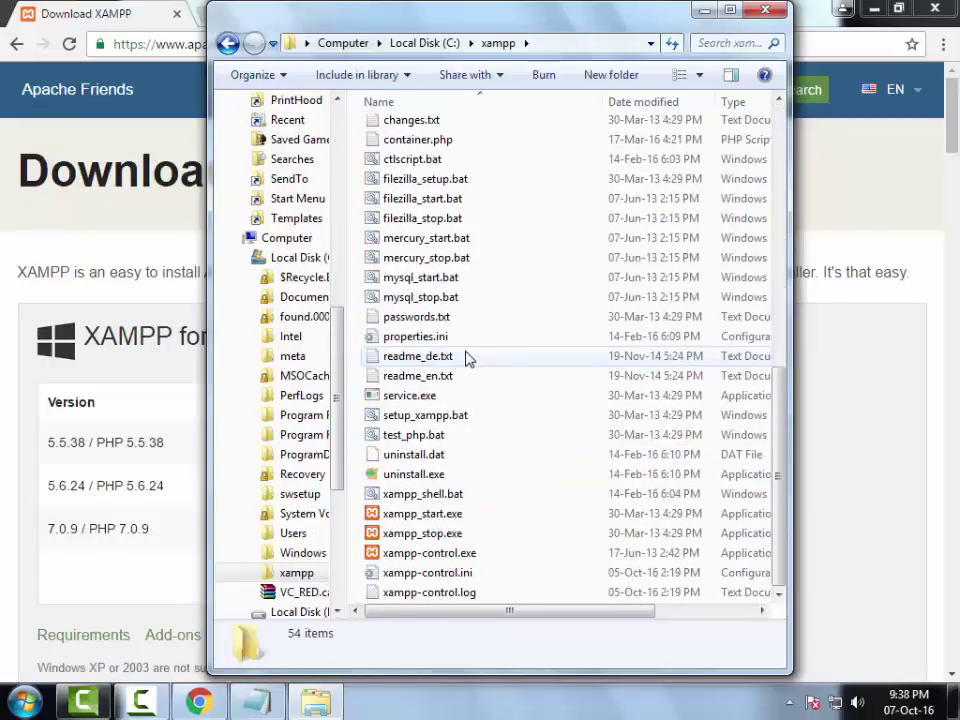
pyautogui.click(435, 555)
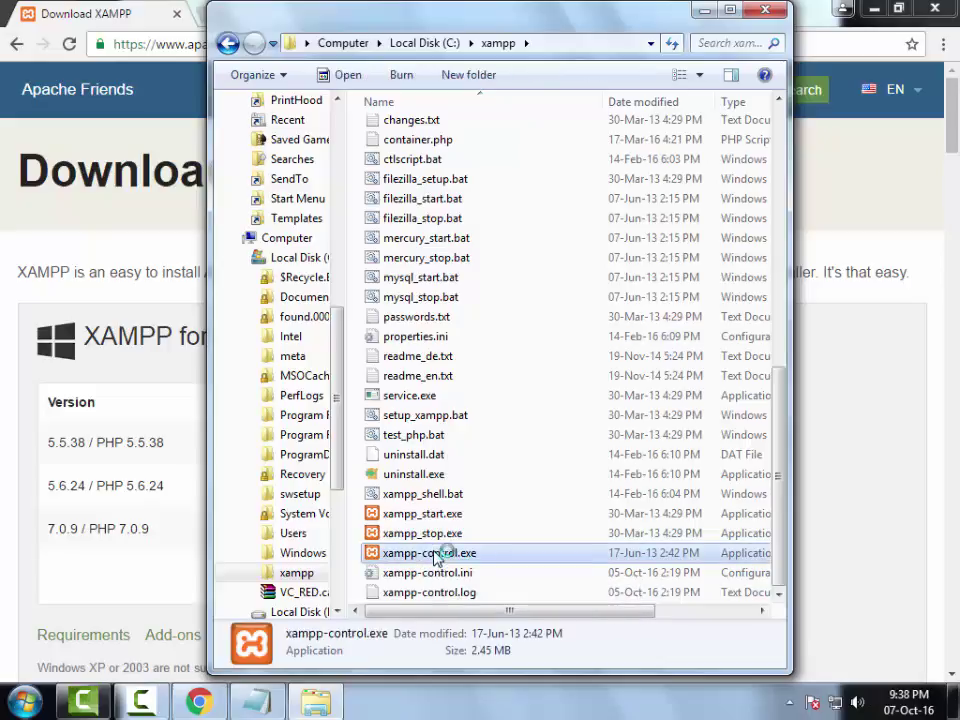
pyautogui.doubleClick(435, 555)
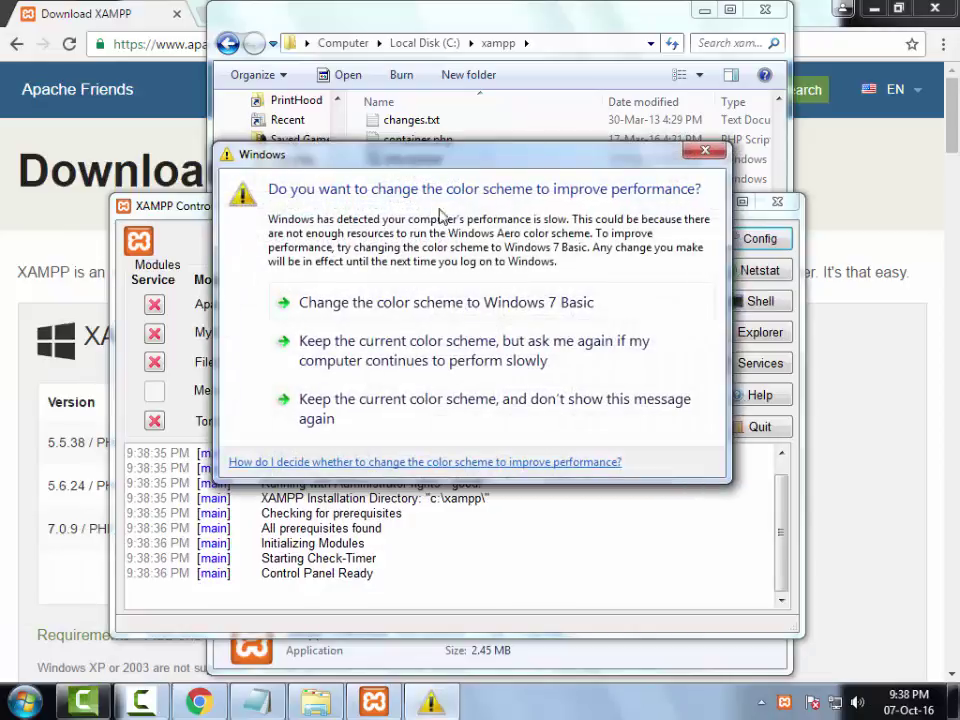
# - Dismiss the colour-scheme prompt and start the Apache and MySQL servers
pyautogui.click(255, 327)
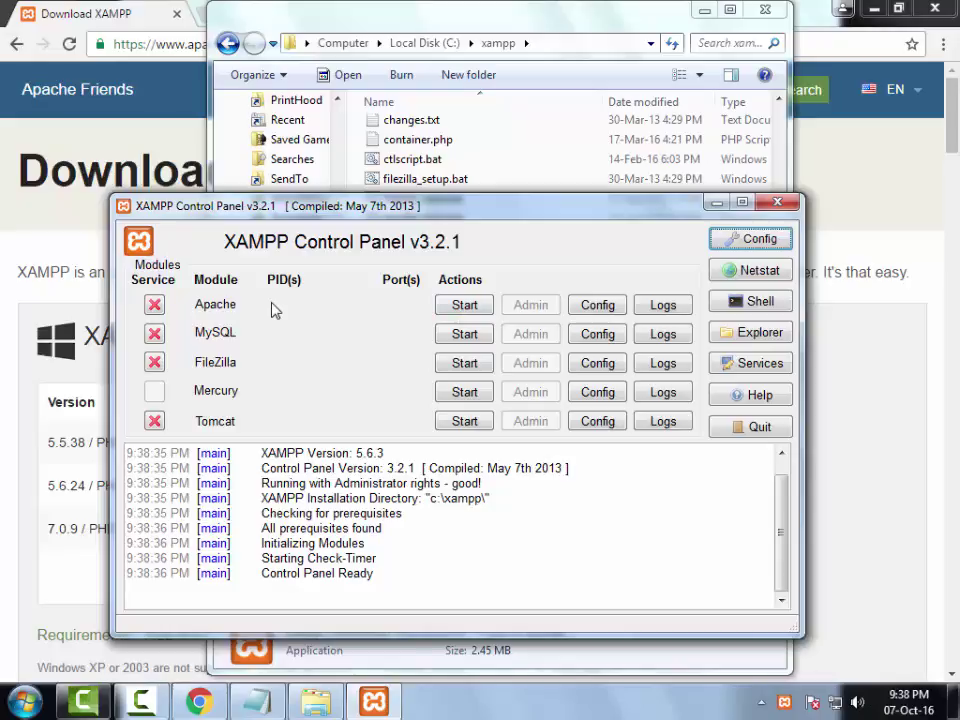
pyautogui.click(478, 314)
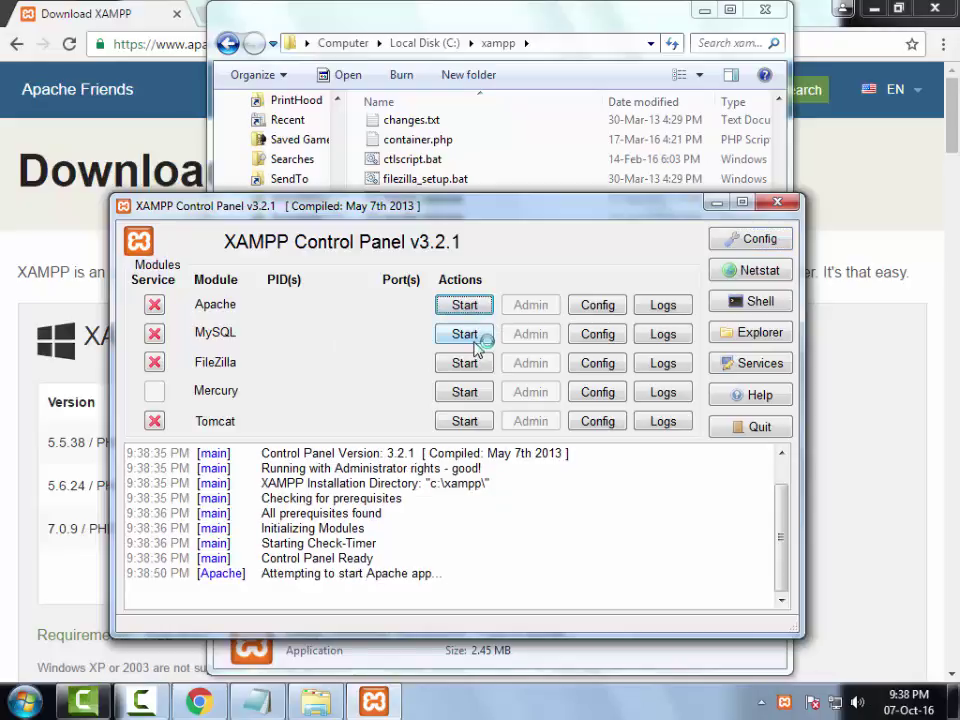
pyautogui.click(466, 338)
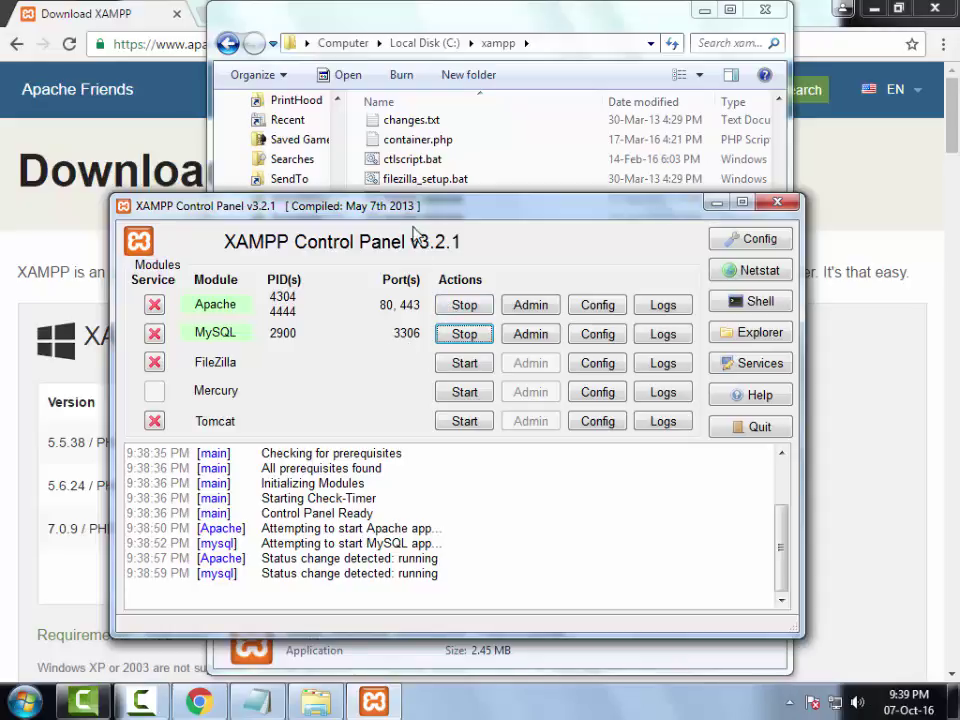
# - Close the XAMPP Control Panel and the Explorer window
pyautogui.moveTo(413, 218)
pyautogui.mouseDown()
pyautogui.moveTo(413, 207)
pyautogui.moveTo(413, 229)
pyautogui.mouseUp()
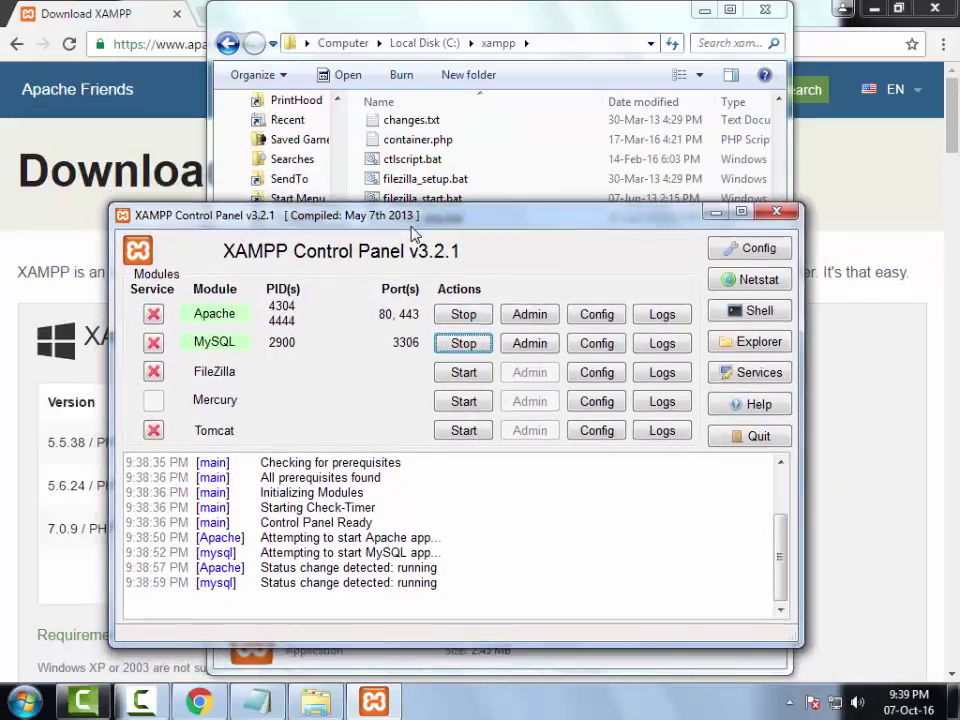
pyautogui.click(777, 212)
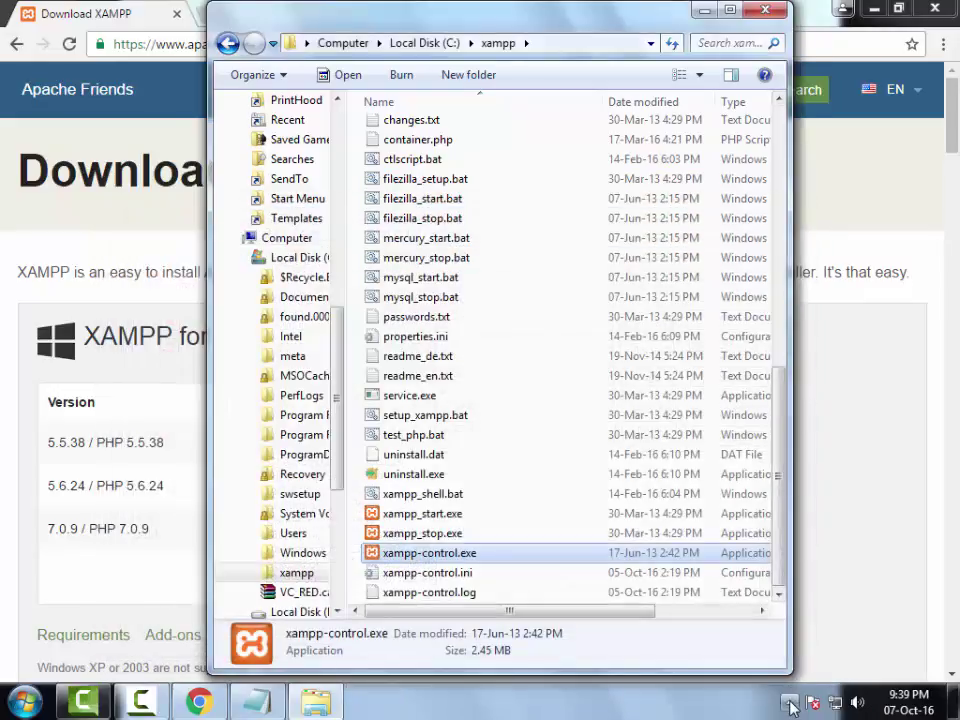
pyautogui.click(790, 702)
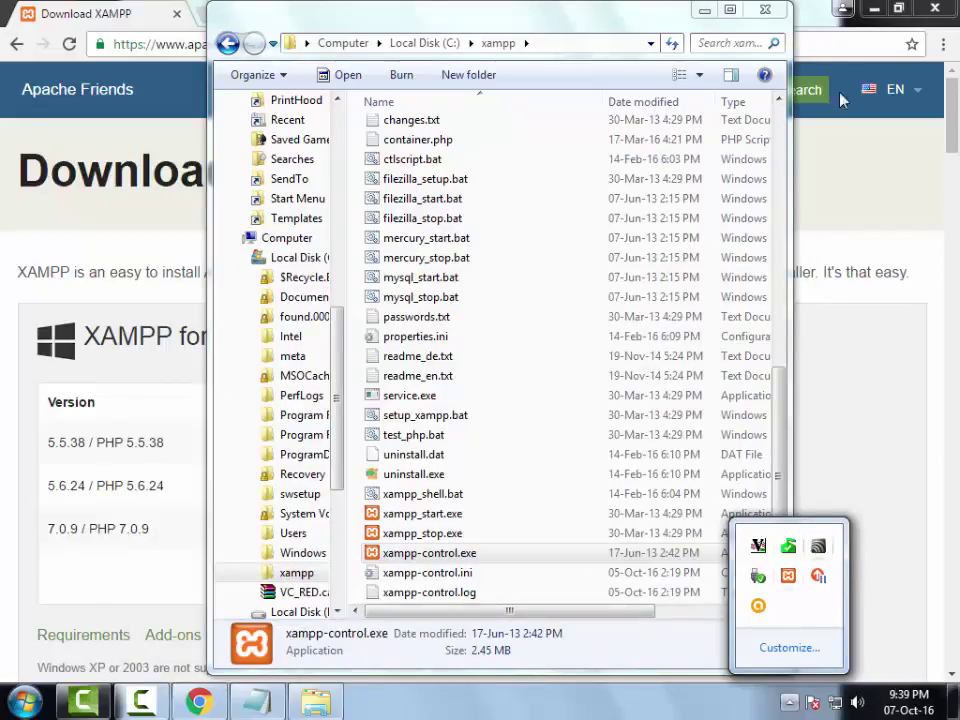
pyautogui.click(768, 10)
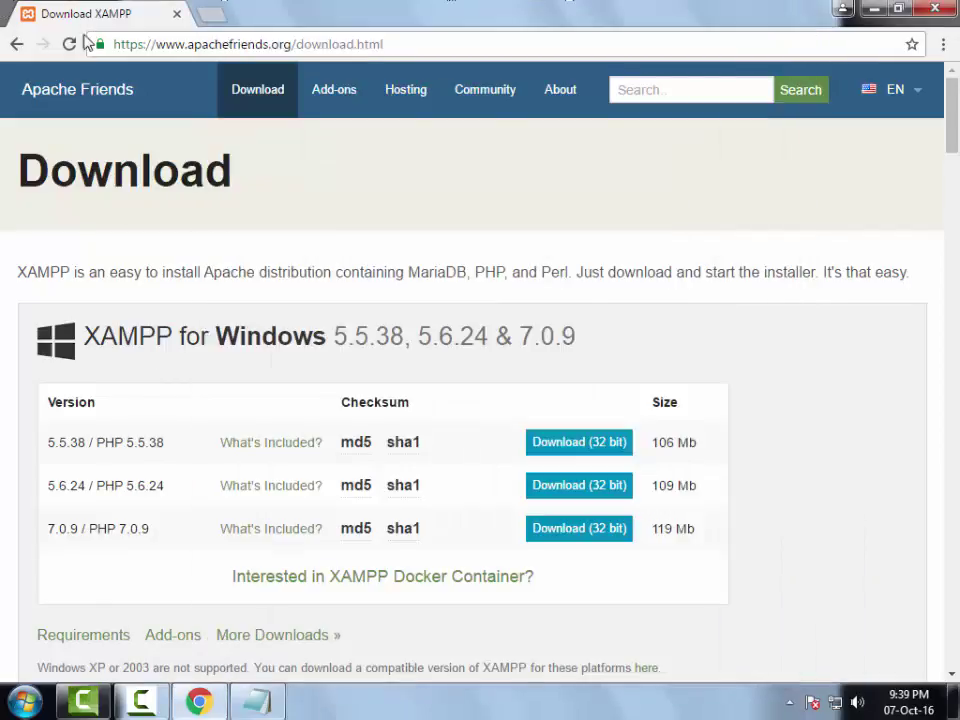
# - In Notepad, add 'download' to line 1 and a line '2. install xampp or wampp'
pyautogui.click(257, 701)
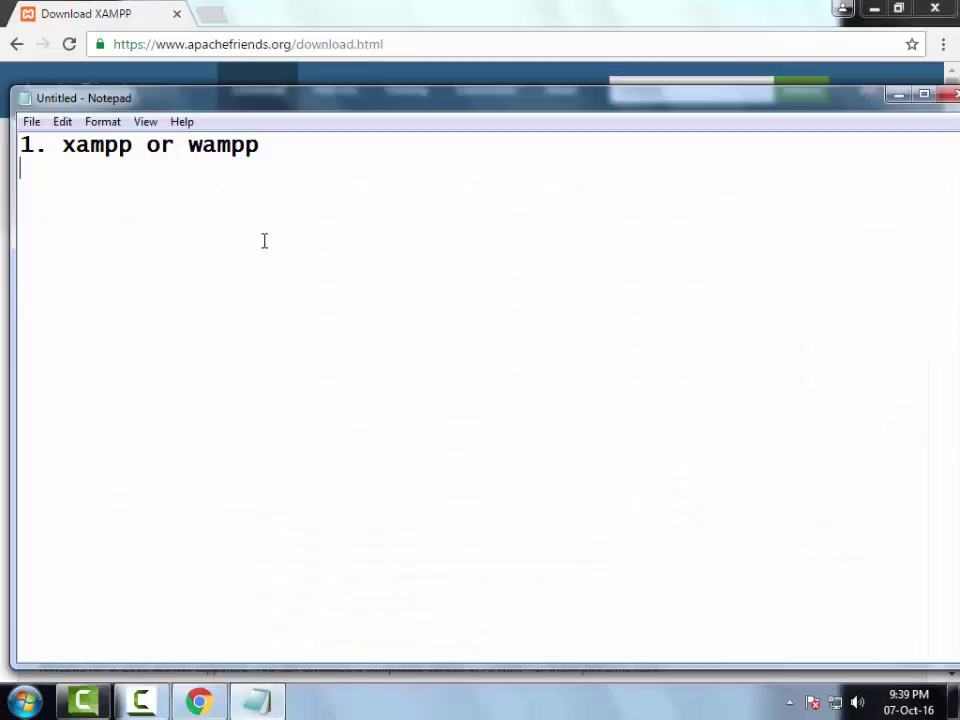
pyautogui.press('Return')
pyautogui.write('2. ins')
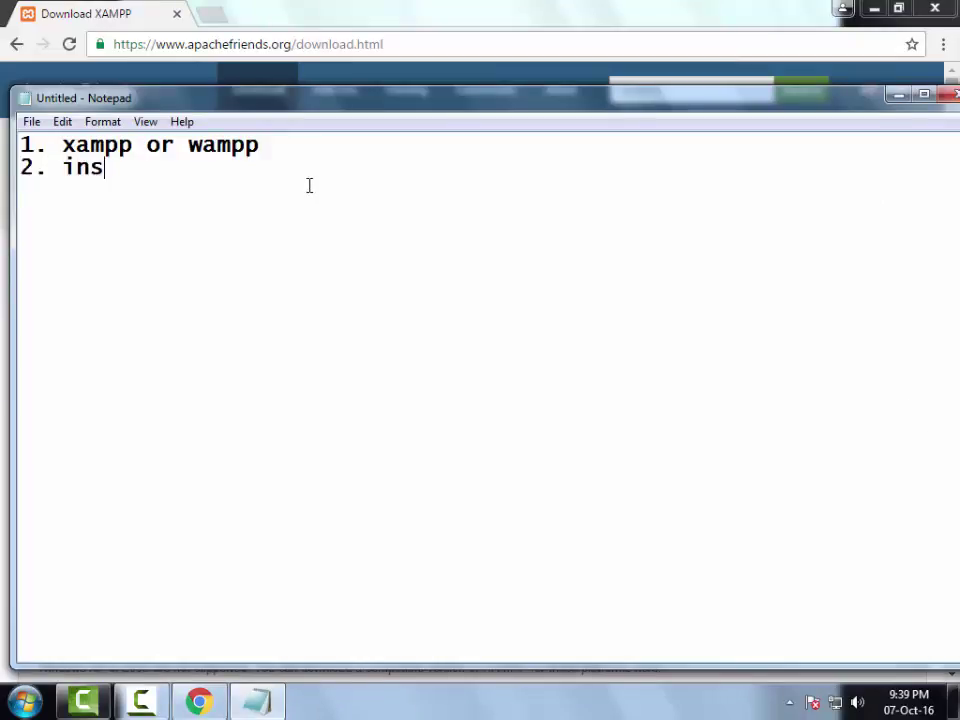
pyautogui.write('tall')
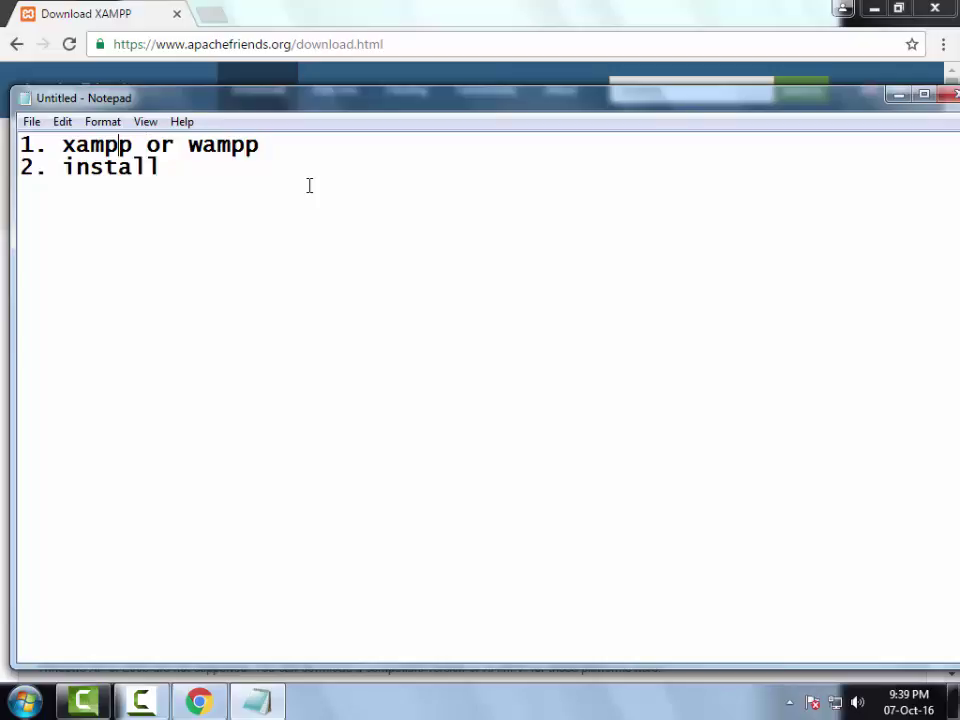
pyautogui.press('Right')
pyautogui.write('download')
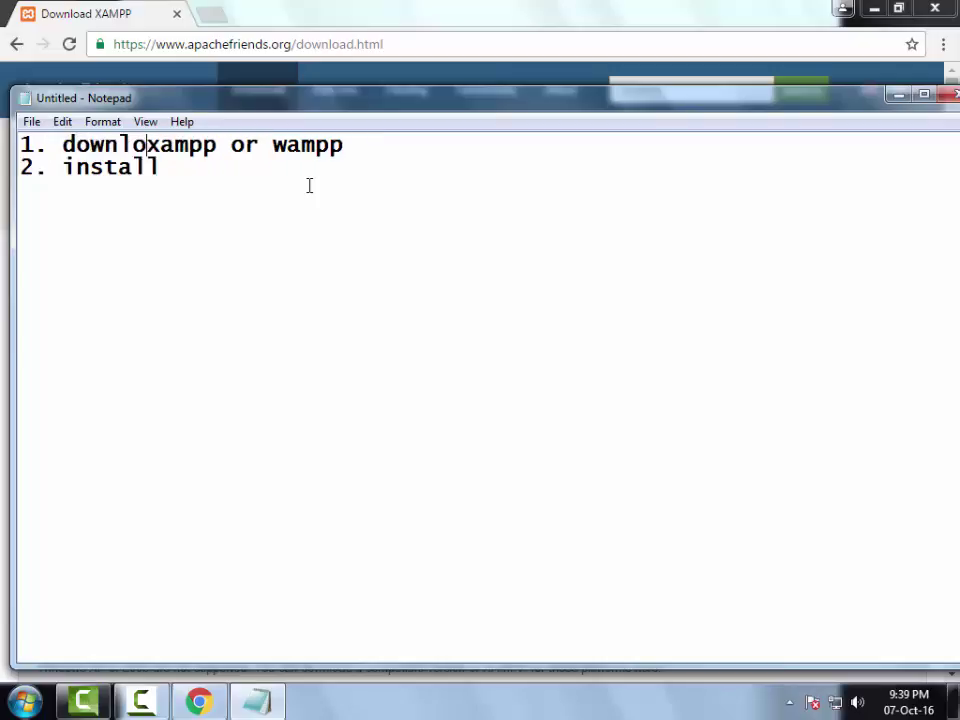
pyautogui.hotkey('shift', 'End')
pyautogui.hotkey('ctrl', 'c')
pyautogui.press('Down')
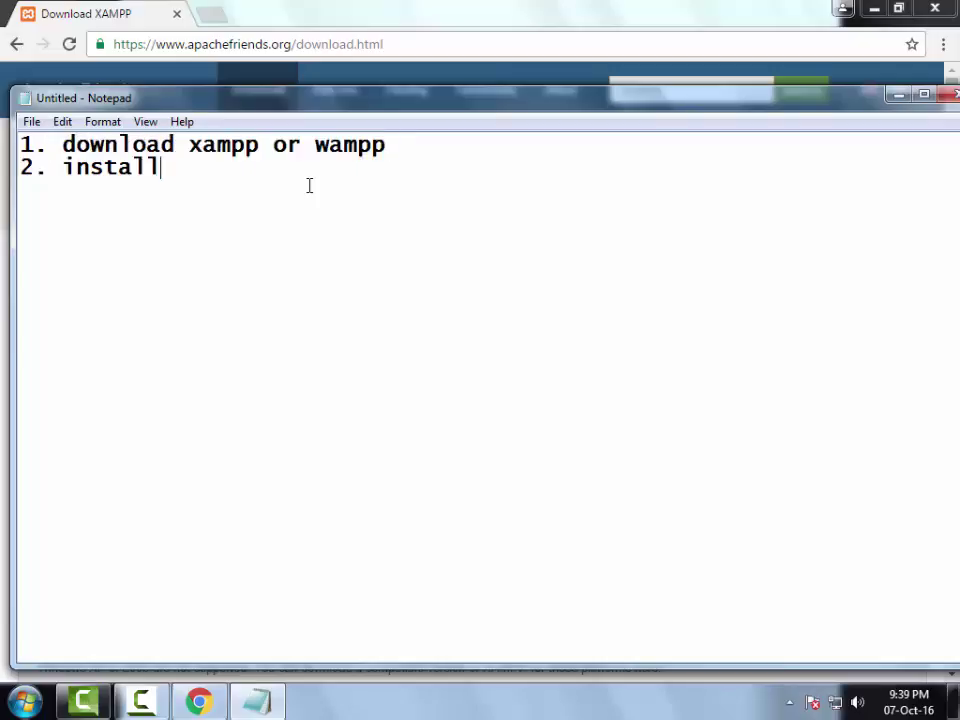
pyautogui.hotkey('ctrl', 'v')
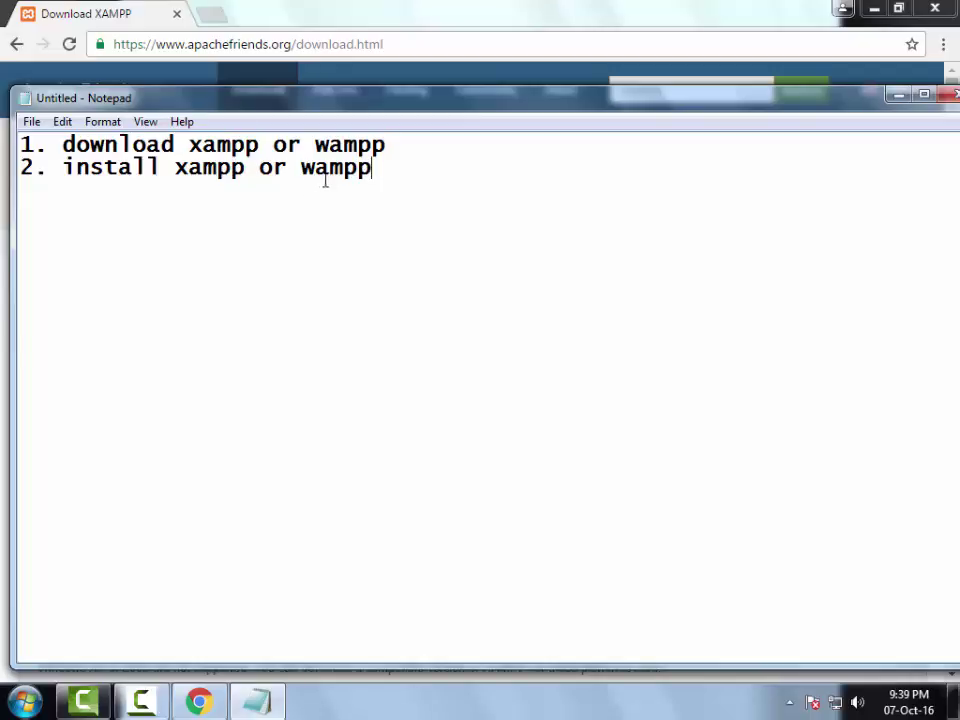
pyautogui.doubleClick(241, 172)
pyautogui.click(275, 170)
pyautogui.doubleClick(344, 170)
pyautogui.click(711, 154)
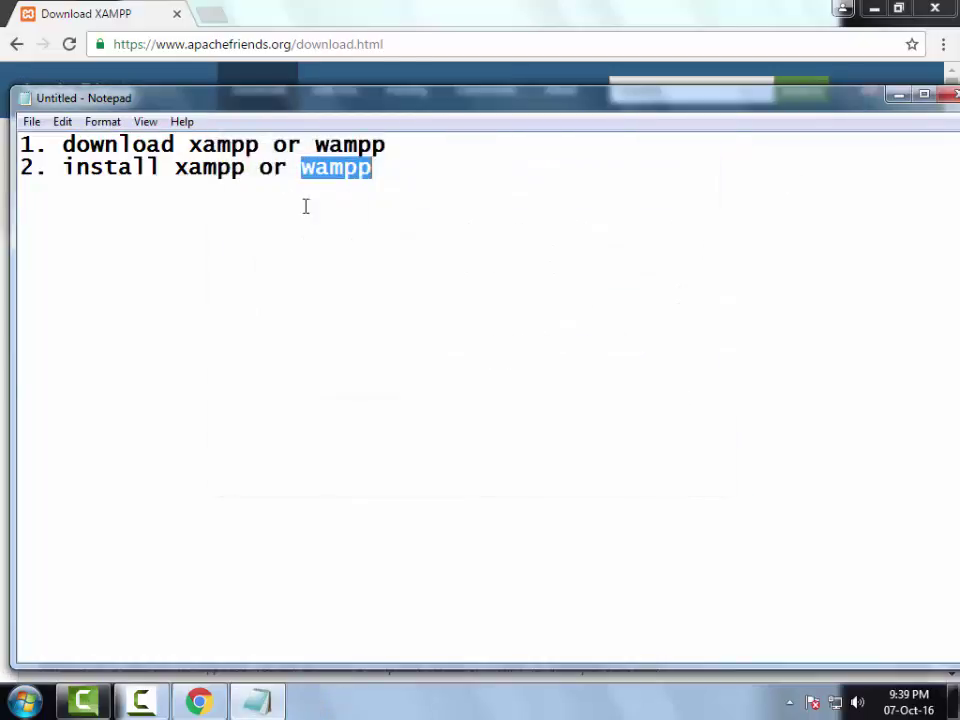
pyautogui.doubleClick(224, 177)
pyautogui.click(390, 193)
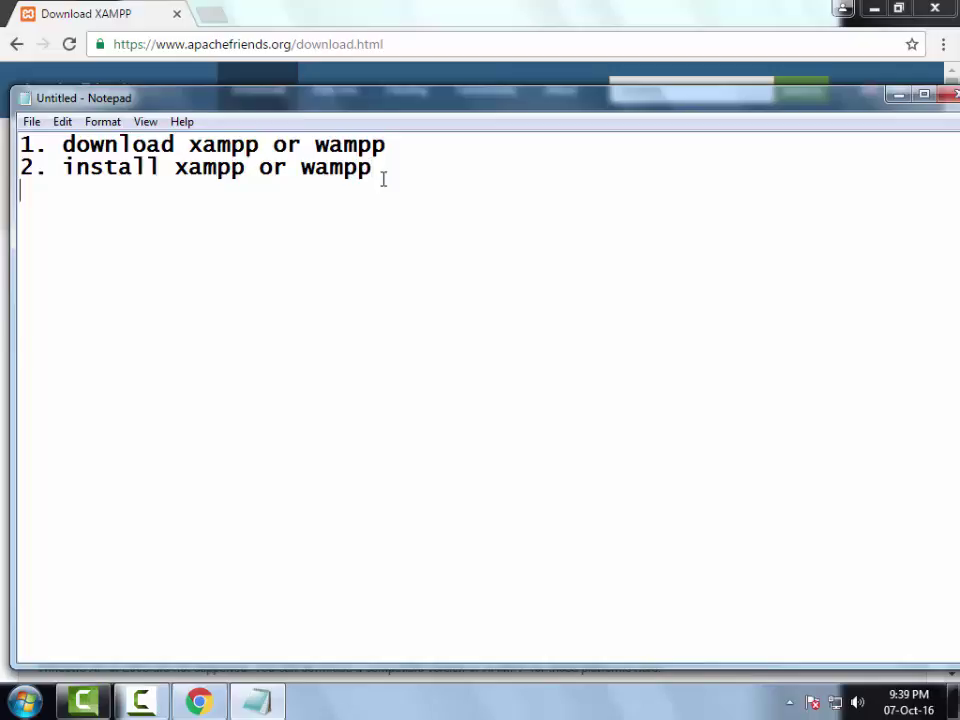
# - Add the line '3. Download worpdress zip folder' to the checklist
pyautogui.press('Return')
pyautogui.write('3. Downl')
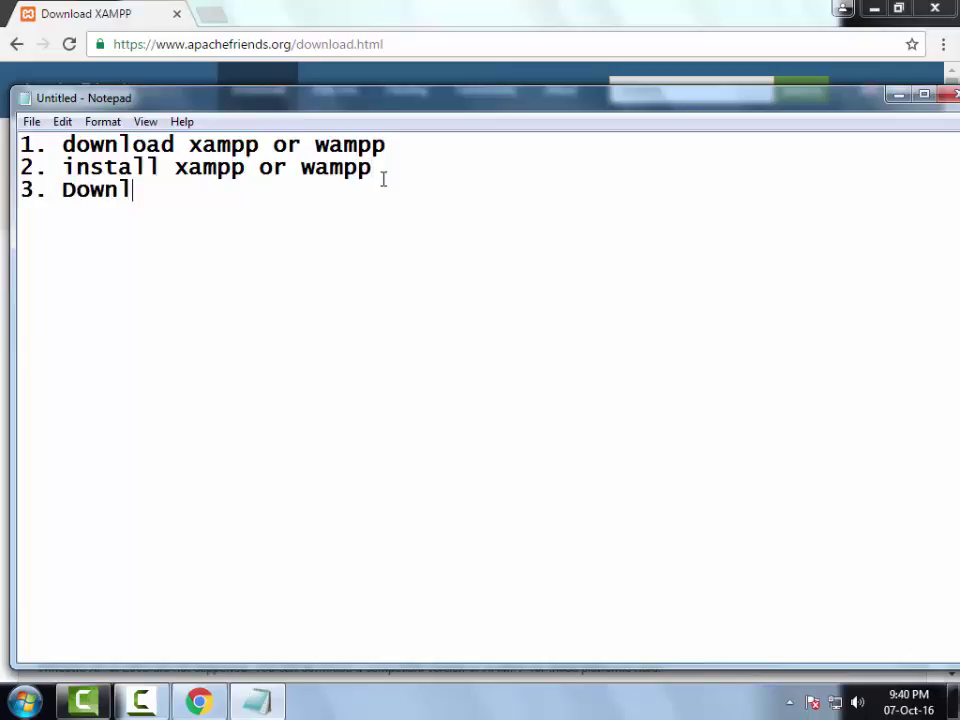
pyautogui.write('oad worpd')
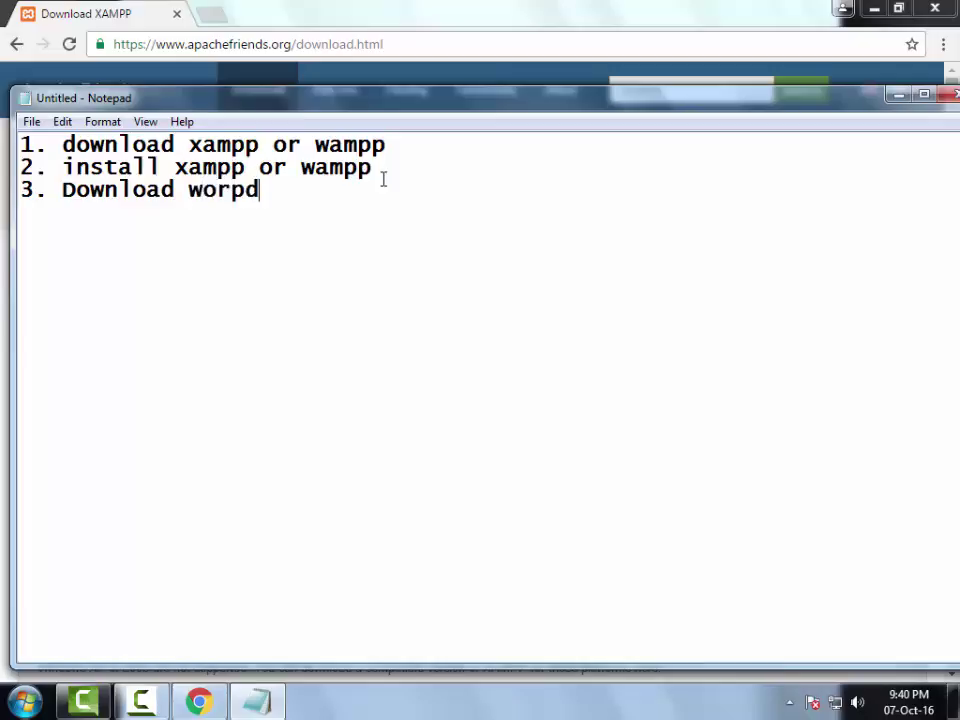
pyautogui.write('ress z')
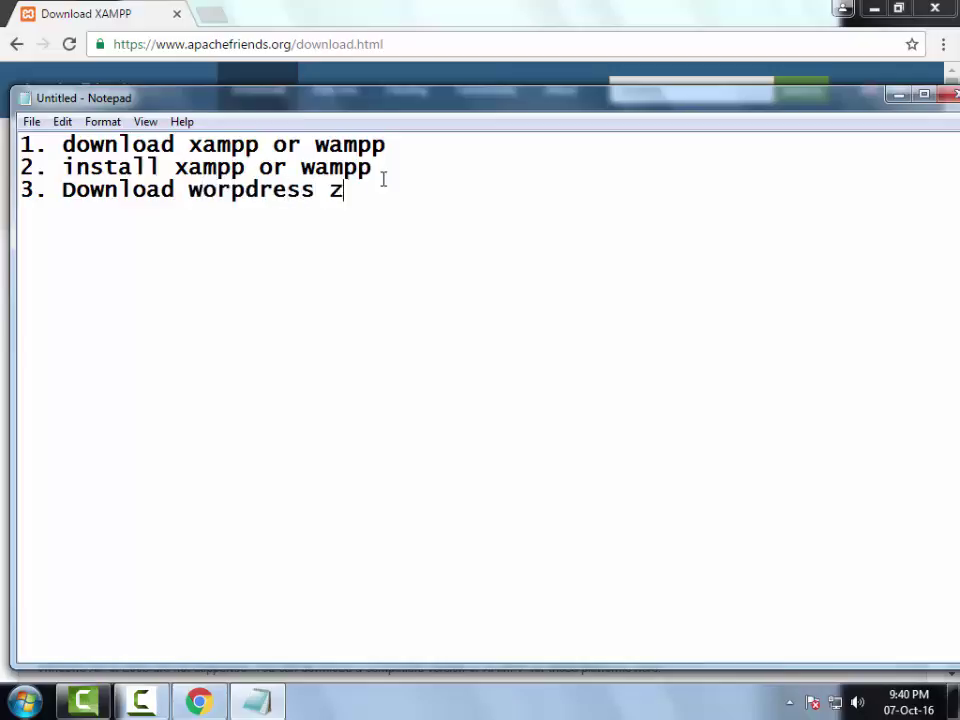
pyautogui.write('ip folder')
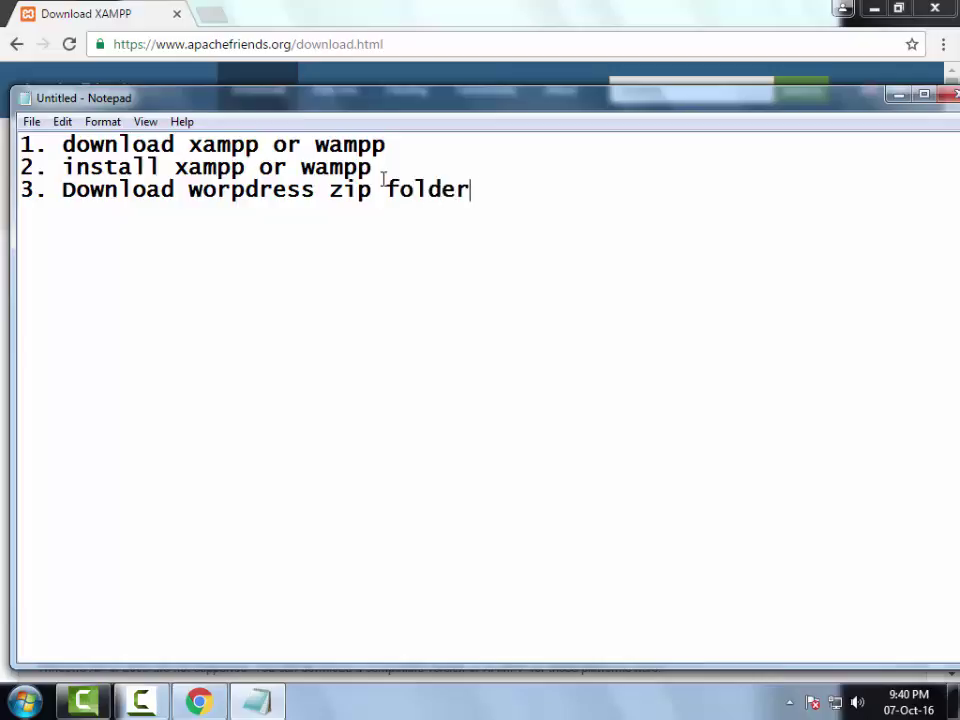
pyautogui.click(353, 40)
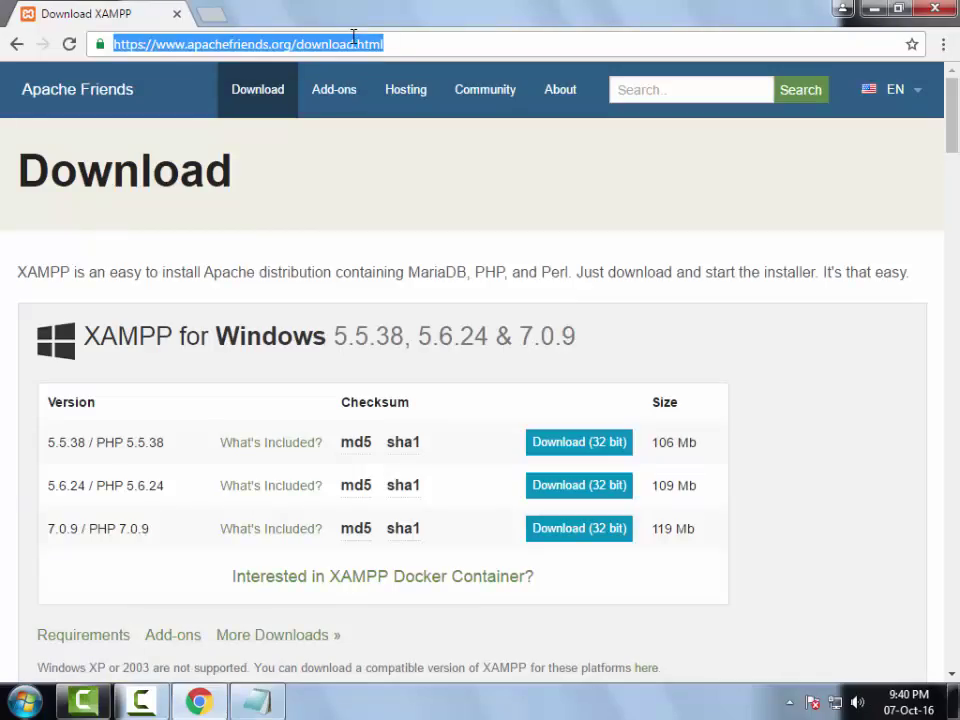
# - Go to wordpress.org, which offers the Download WordPress 4.6.1 option
pyautogui.write('word')
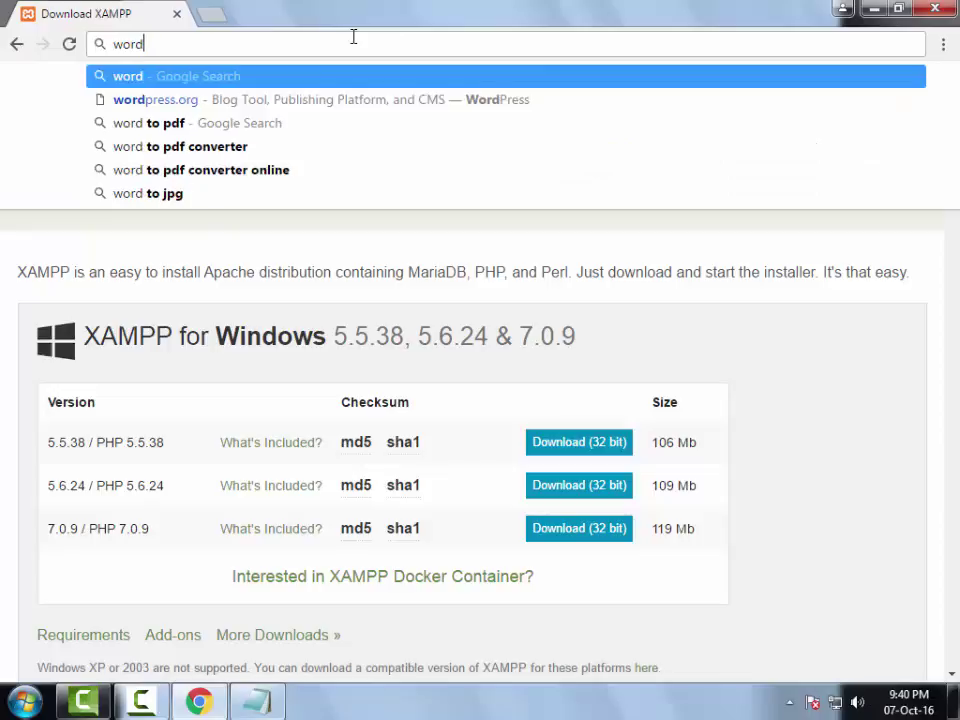
pyautogui.write('press')
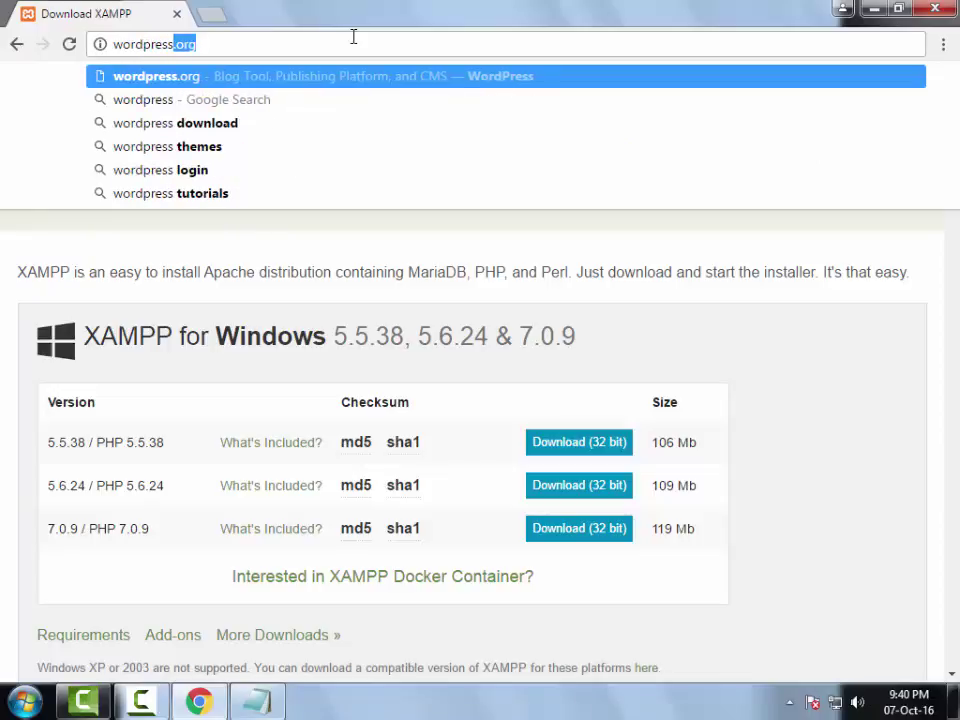
pyautogui.write('.org')
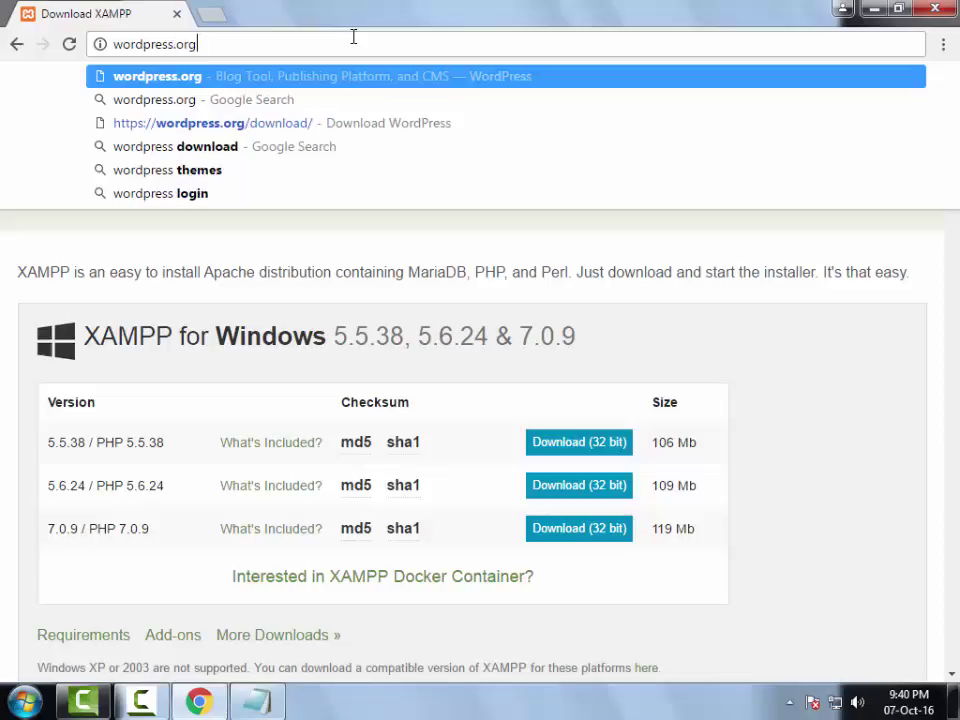
pyautogui.press('Return')
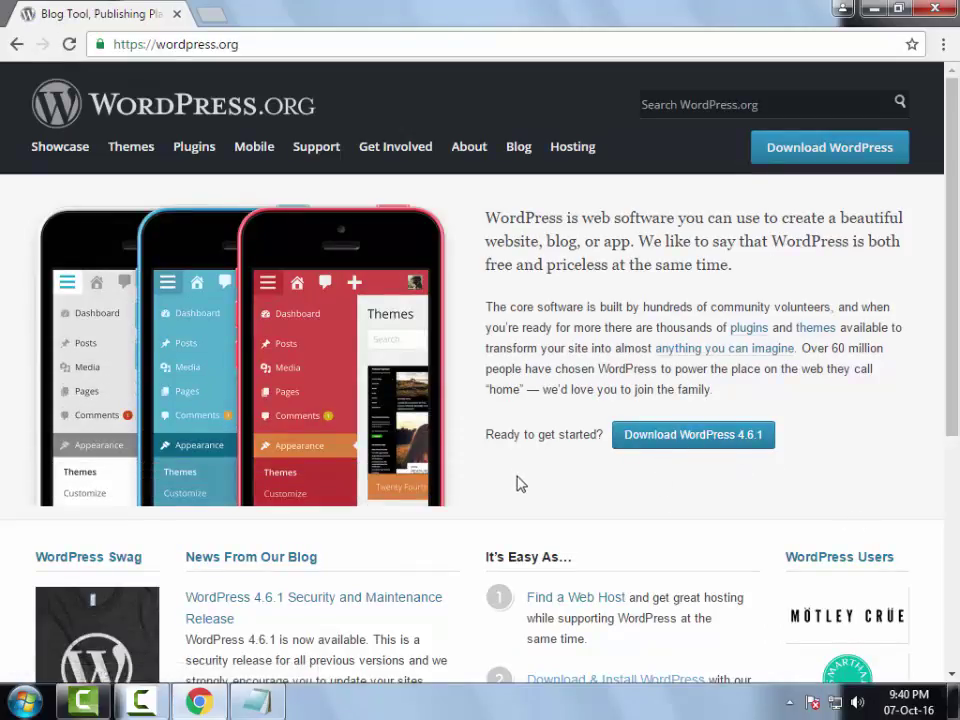
pyautogui.click(868, 8)
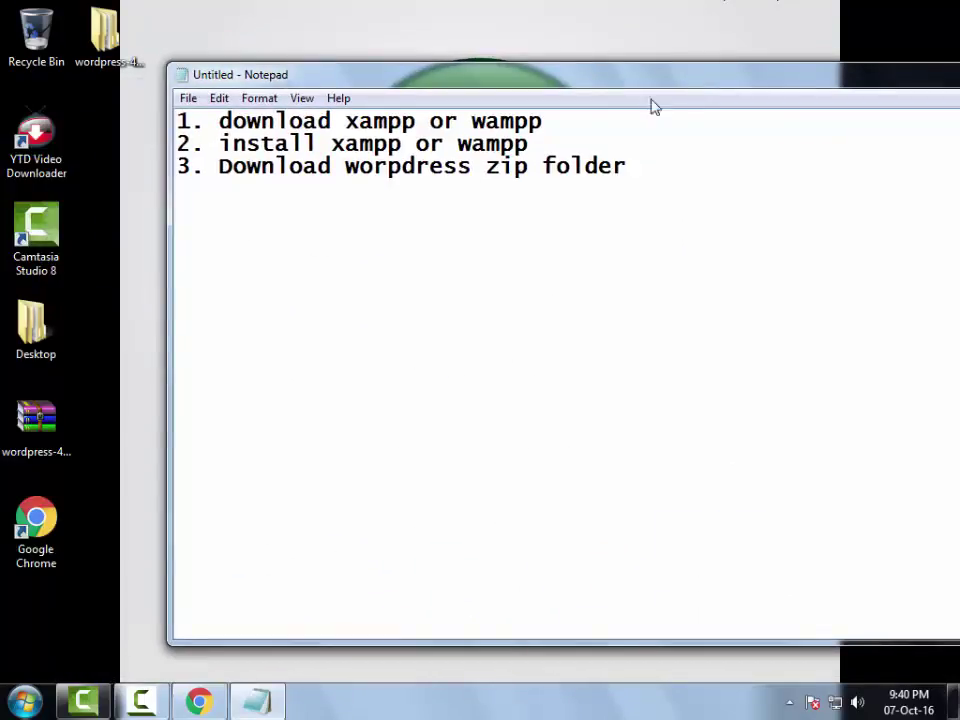
# - Open the extracted wordpress-4.6.1 folder on the desktop and copy its wordpress folder
pyautogui.click(40, 422)
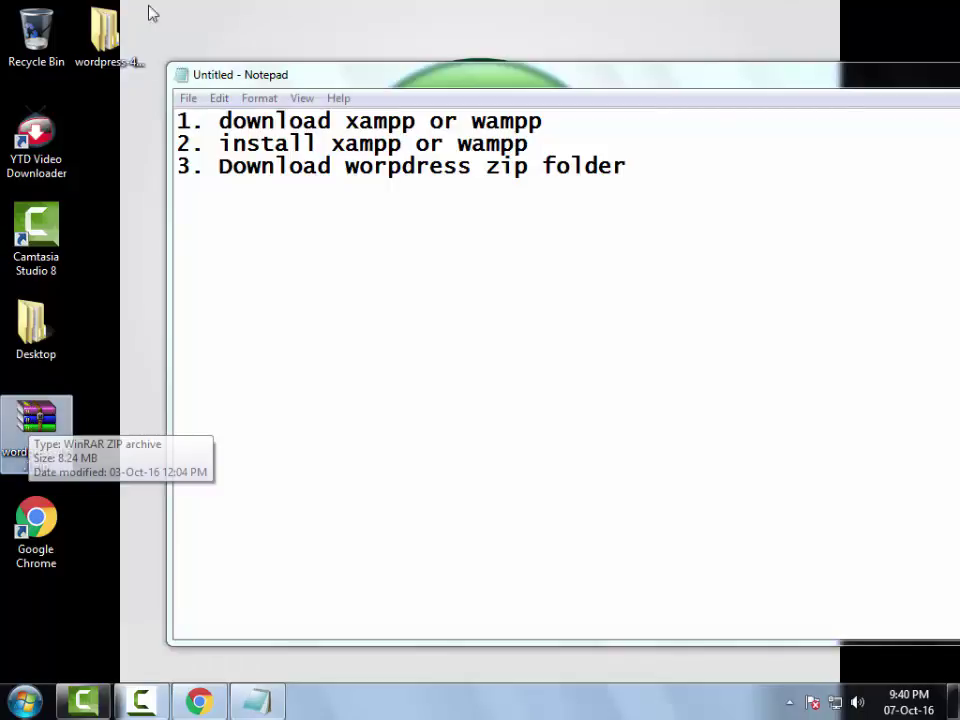
pyautogui.moveTo(104, 32); pyautogui.dragTo(34, 630)
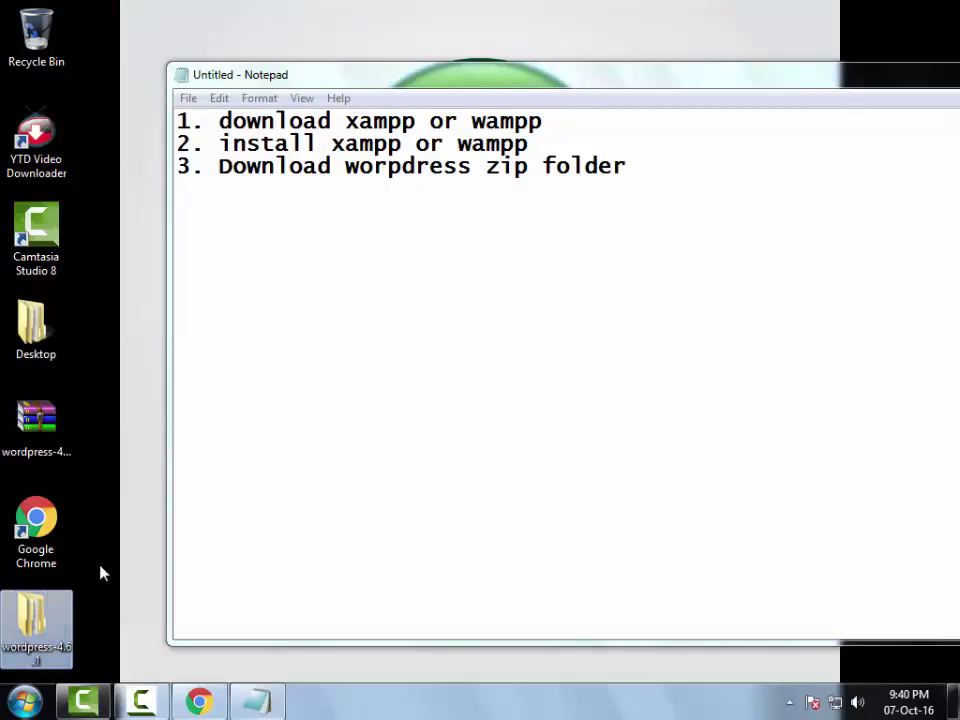
pyautogui.doubleClick(55, 615)
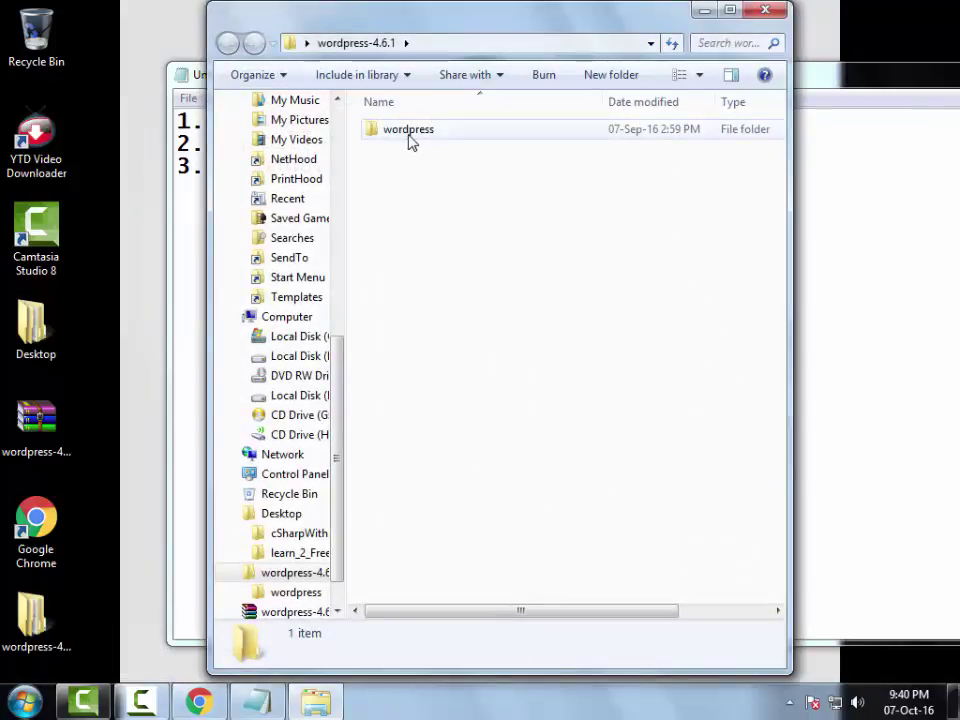
pyautogui.doubleClick(408, 145)
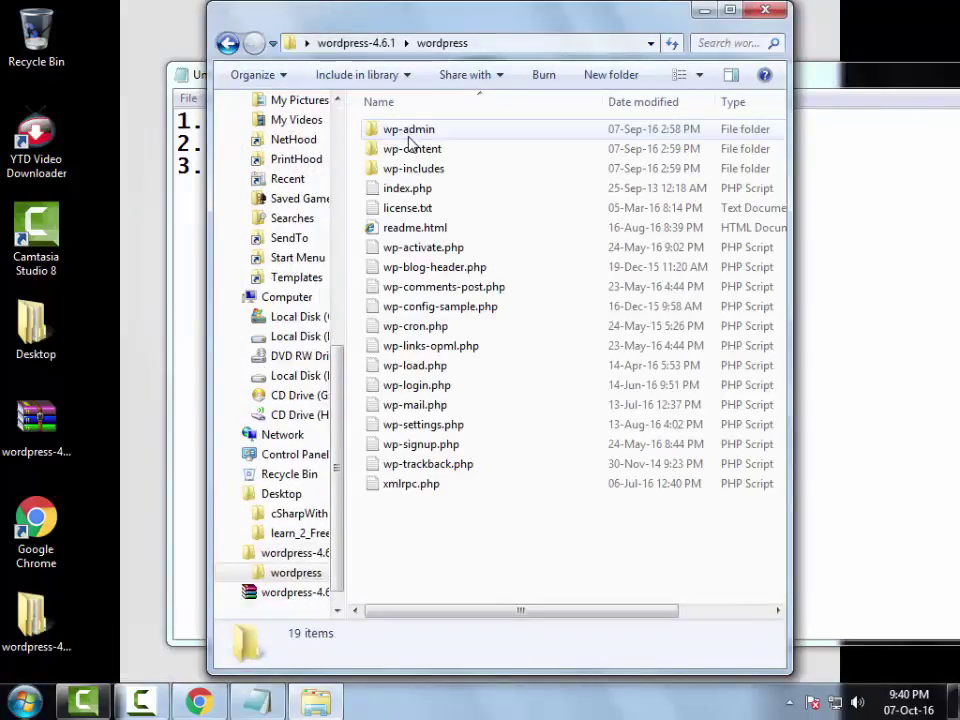
pyautogui.moveTo(428, 538); pyautogui.dragTo(405, 124)
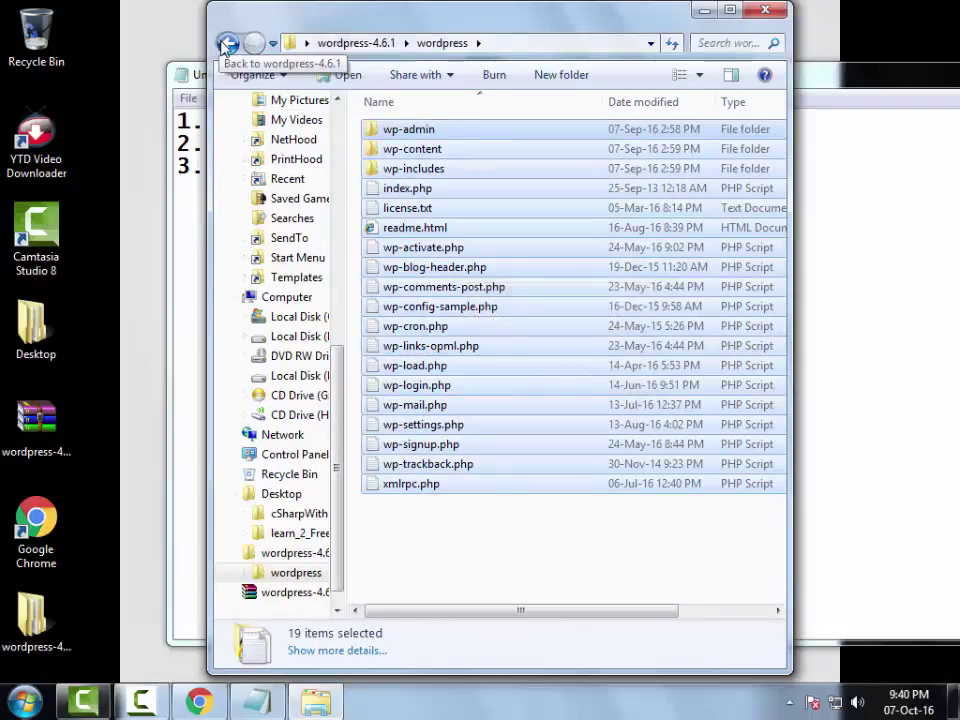
pyautogui.click(227, 43)
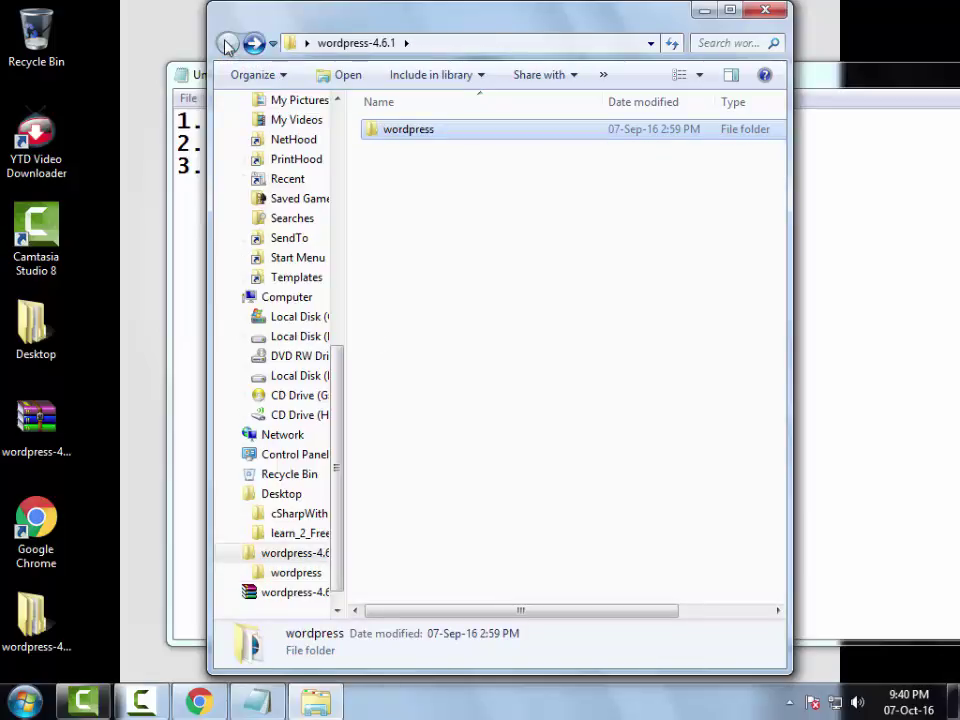
pyautogui.rightClick(410, 138)
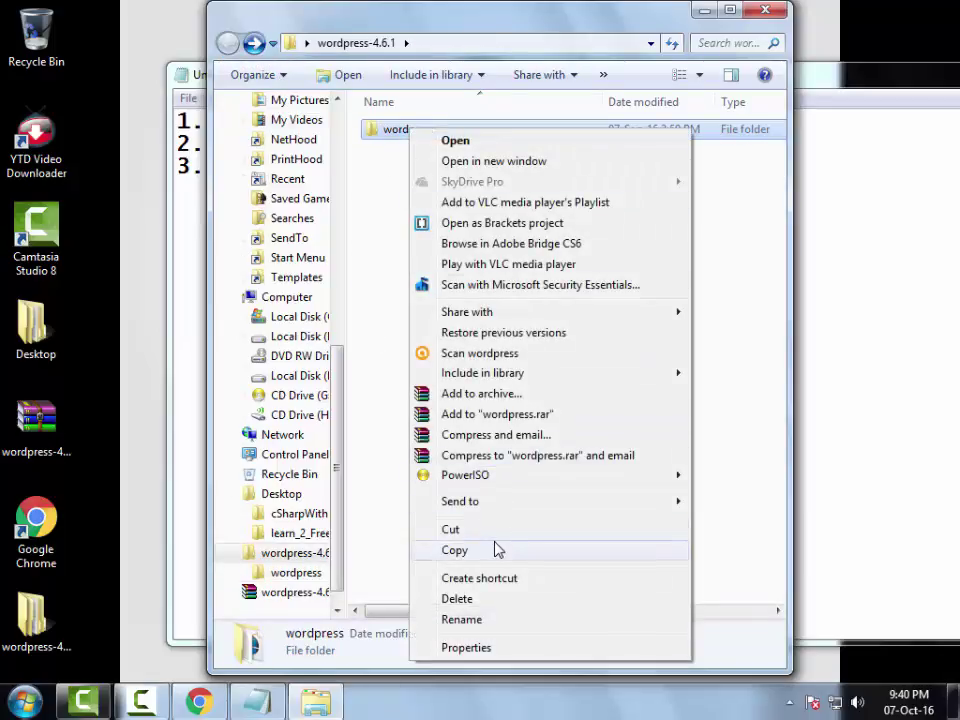
pyautogui.click(496, 550)
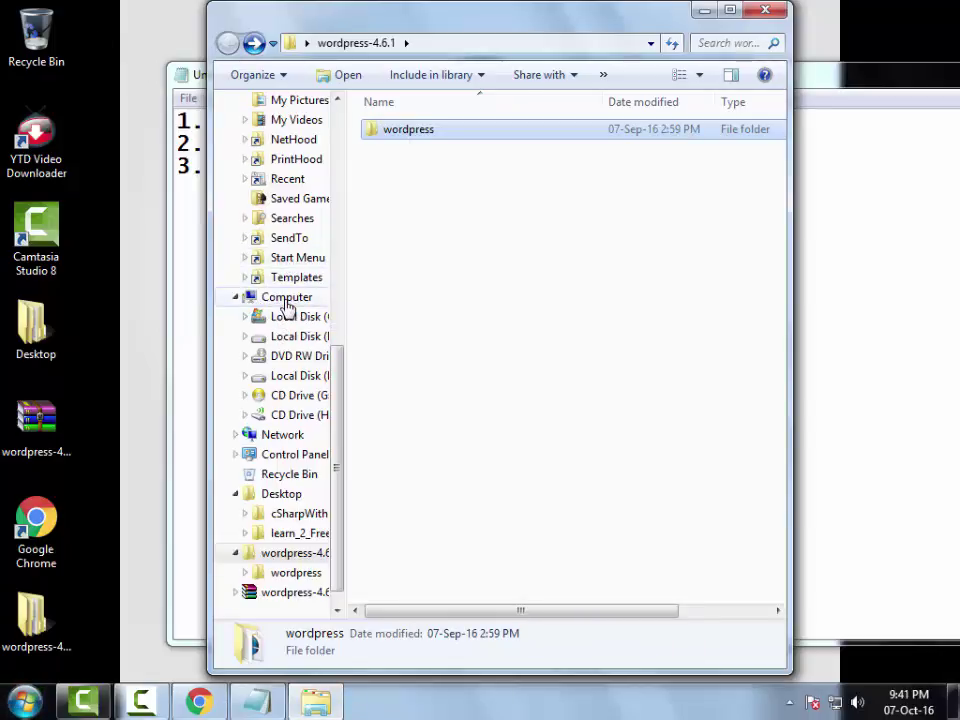
pyautogui.click(256, 298)
# - Open C:\xampp\htdocs, which lists the dashboard, demo_website, img and xampp folders
pyautogui.doubleClick(505, 153)
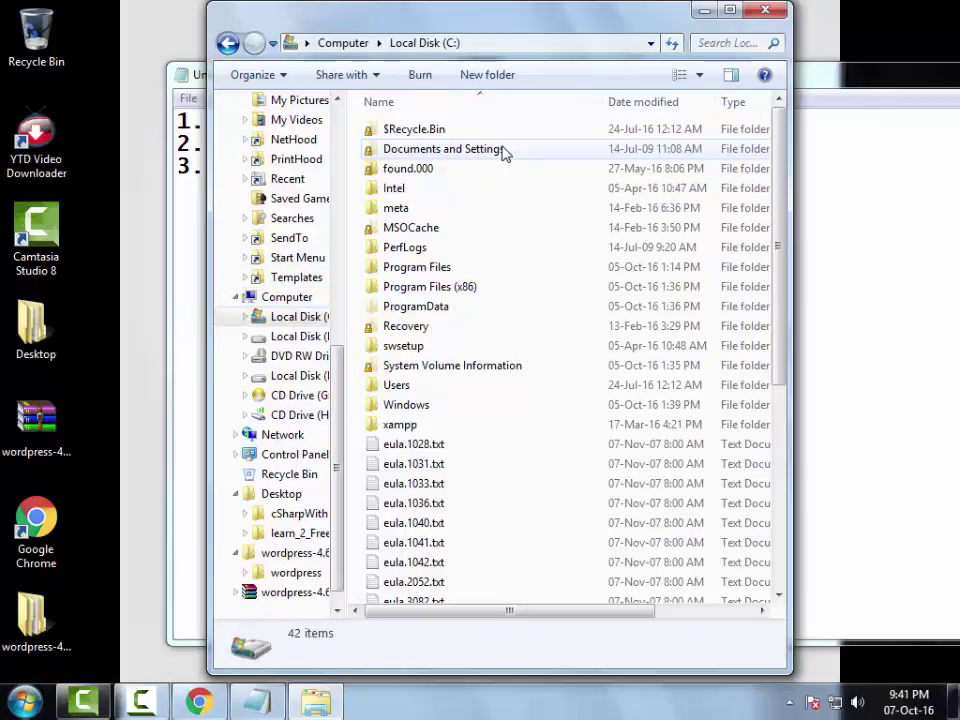
pyautogui.doubleClick(414, 426)
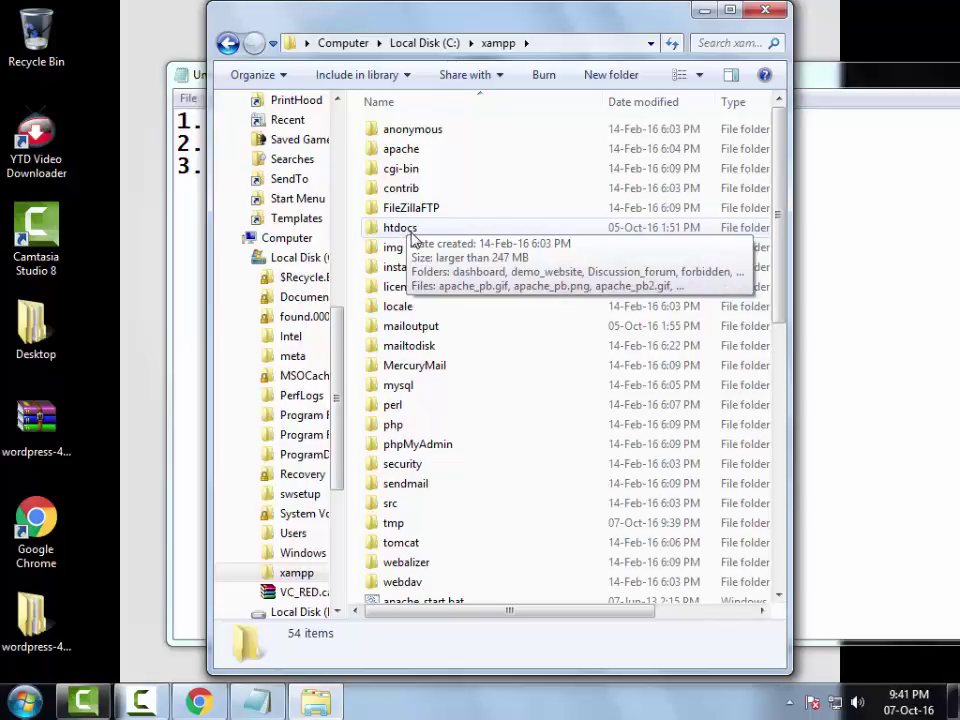
pyautogui.doubleClick(412, 236)
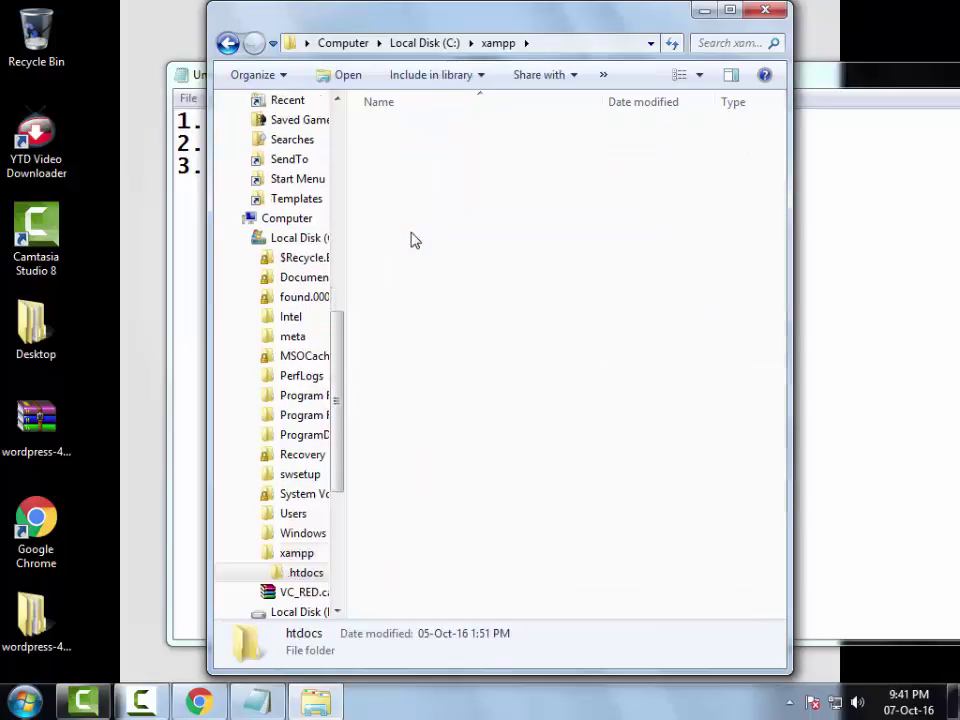
pyautogui.rightClick(562, 323)
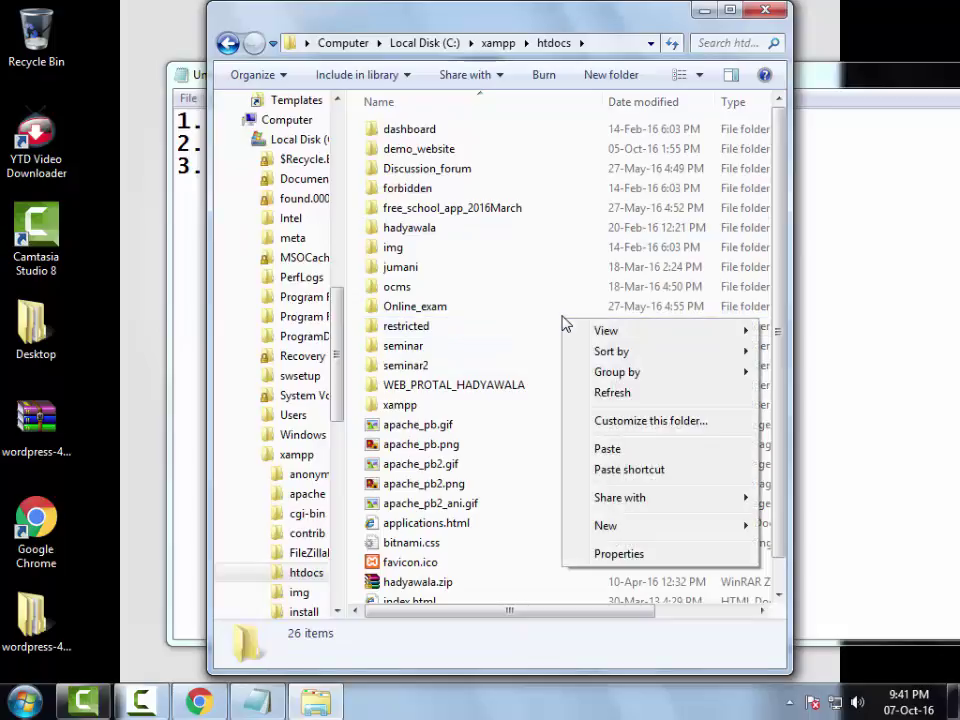
# - Paste the wordpress folder into htdocs and wait for all 1,564 items (21.5 MB) to copy
pyautogui.click(602, 450)
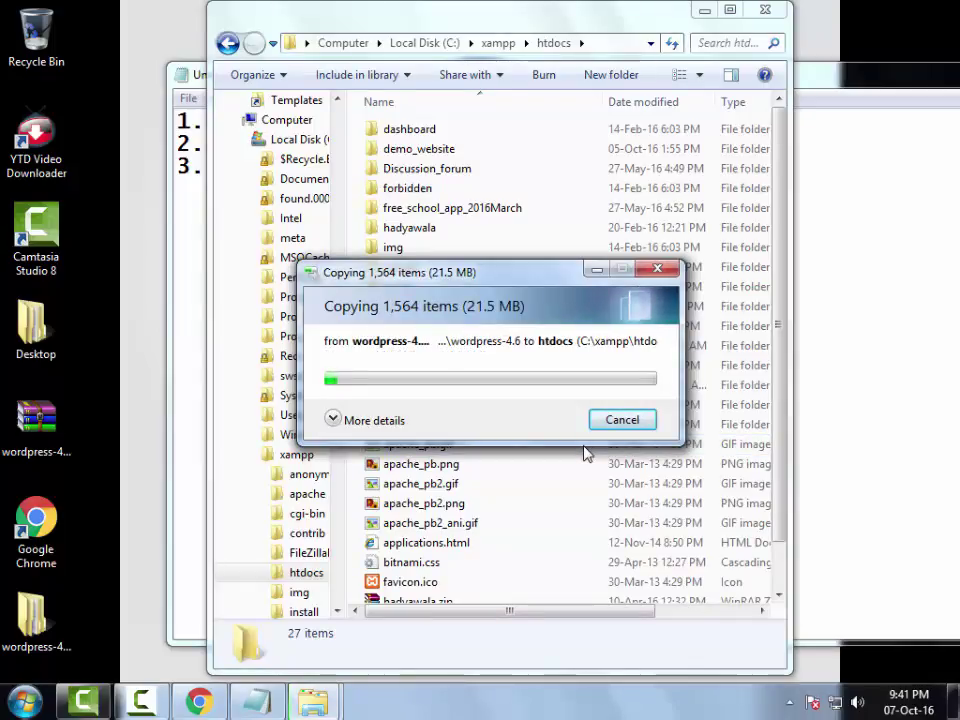
pyautogui.click(338, 420)
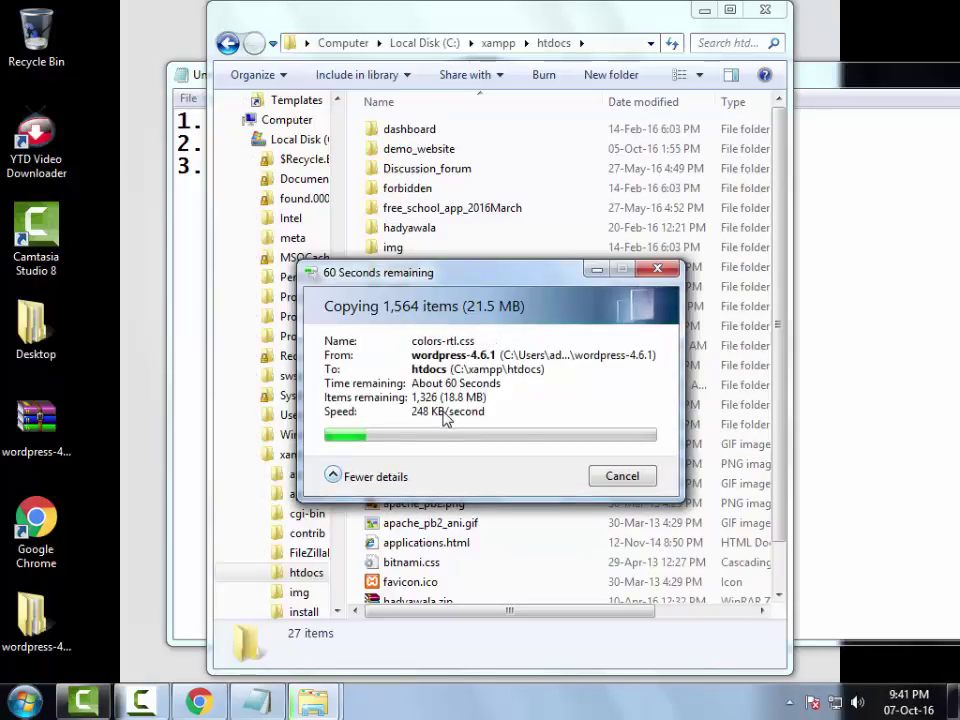
pyautogui.moveTo(424, 289); pyautogui.dragTo(535, 226)
pyautogui.moveTo(548, 168); pyautogui.dragTo(551, 118)
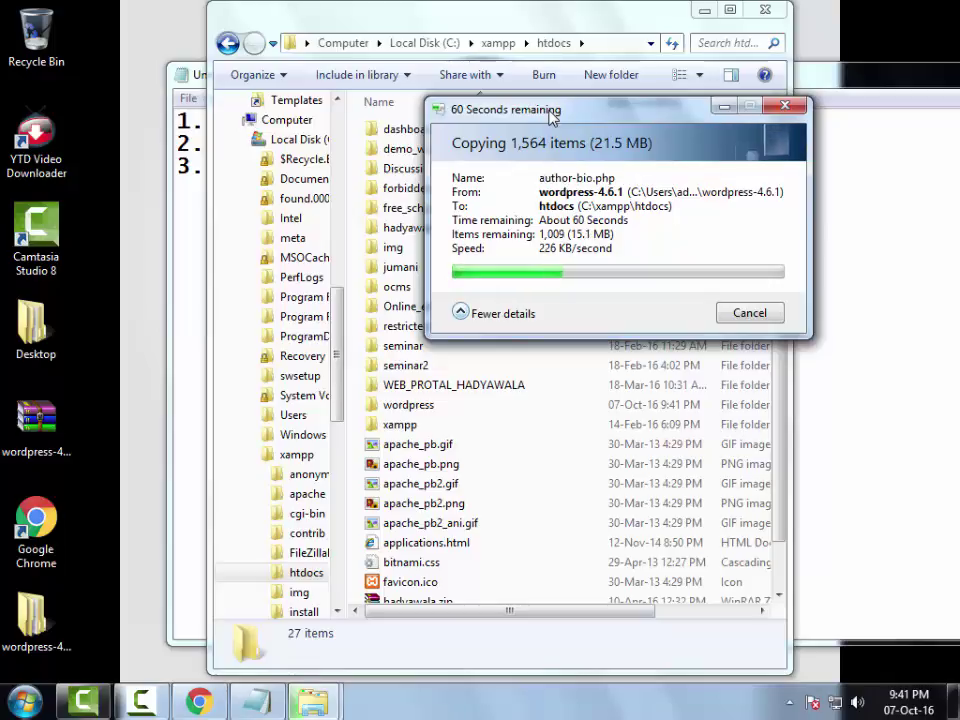
pyautogui.moveTo(551, 117); pyautogui.dragTo(660, 173)
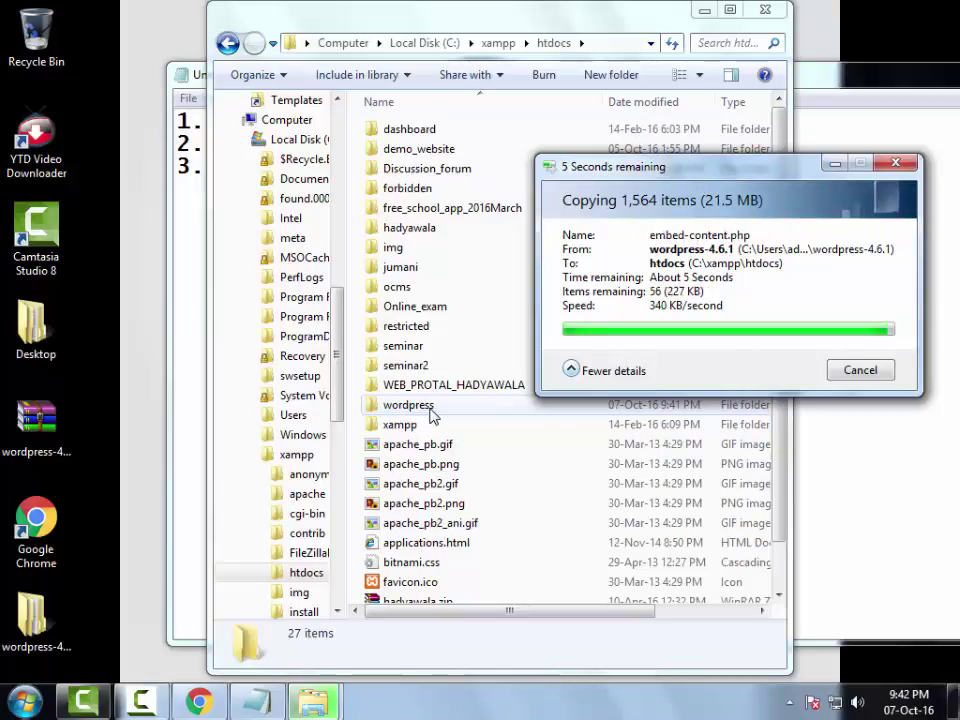
pyautogui.click(432, 416)
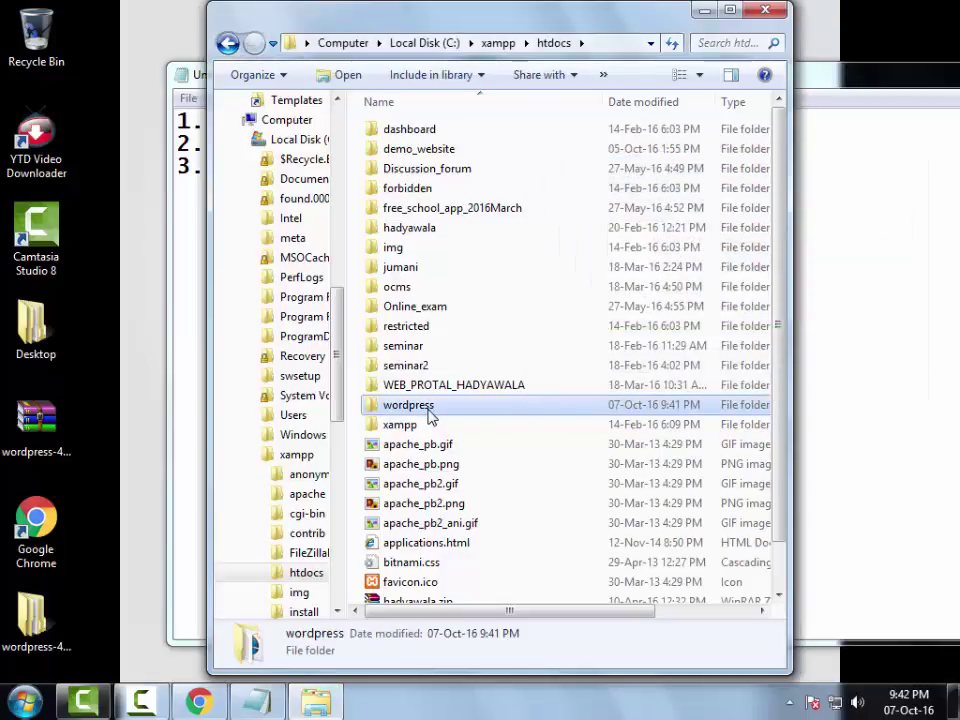
# - Rename the wordpress folder in htdocs to 'demo_web' and close Explorer
pyautogui.rightClick(431, 416)
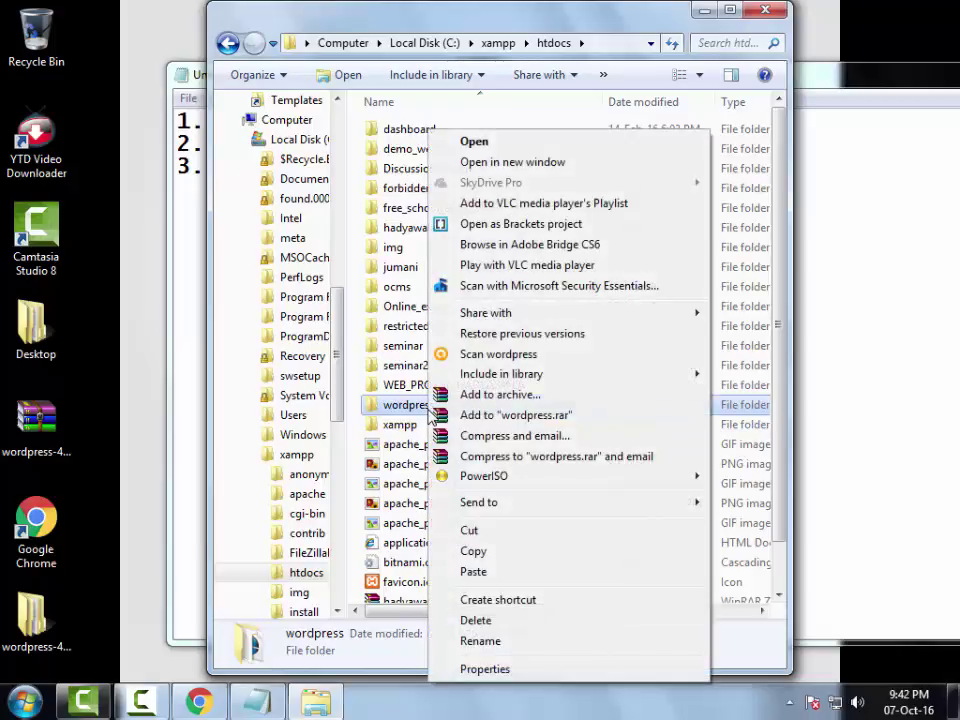
pyautogui.click(490, 642)
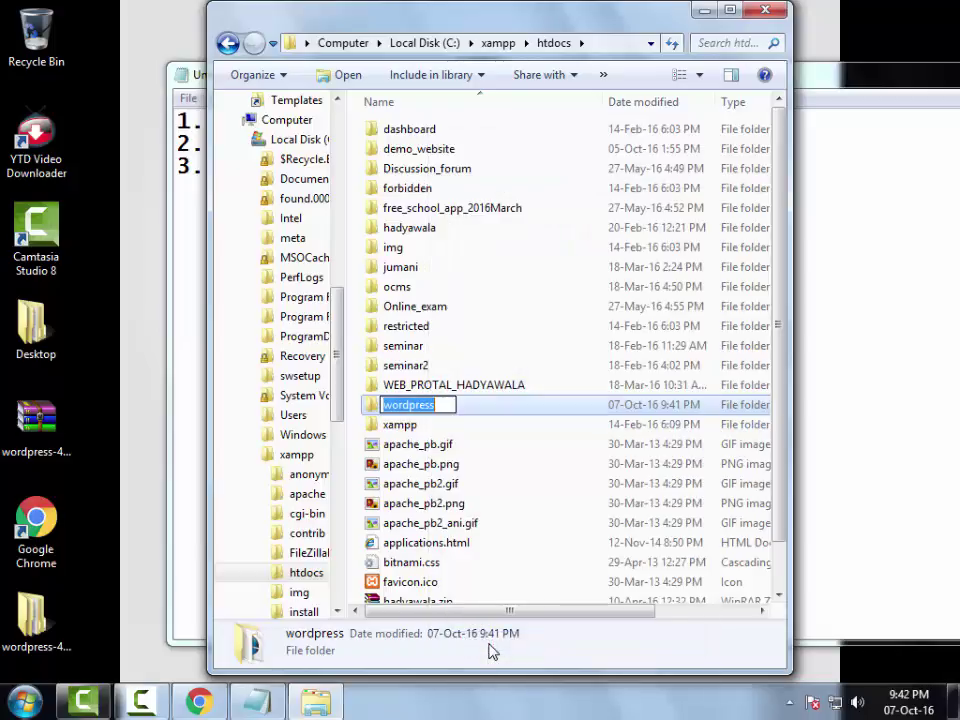
pyautogui.write('dem')
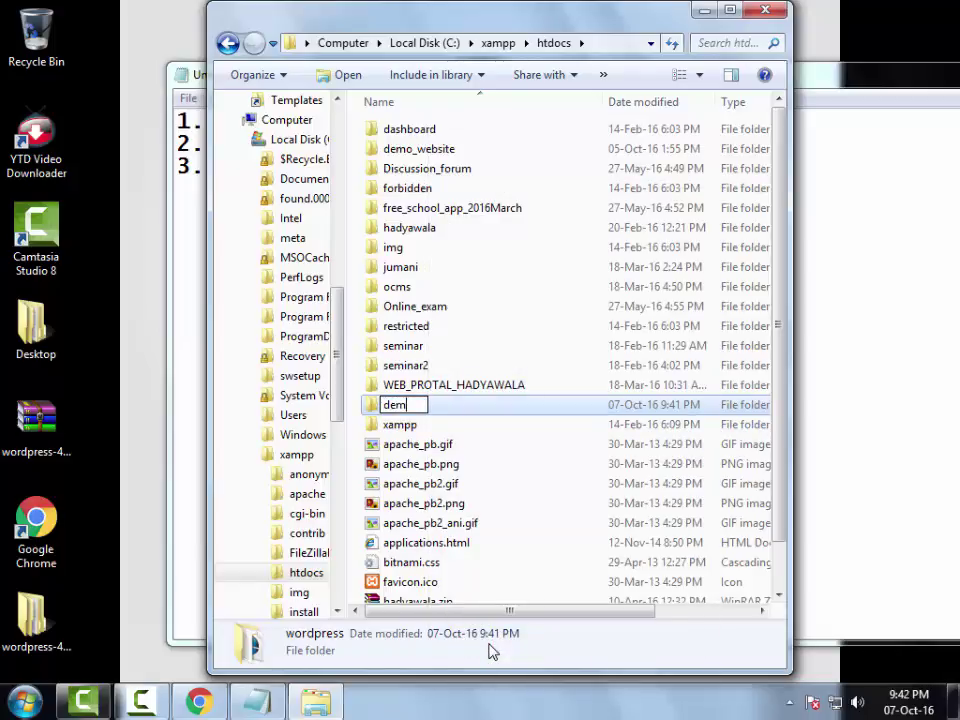
pyautogui.write('o_web')
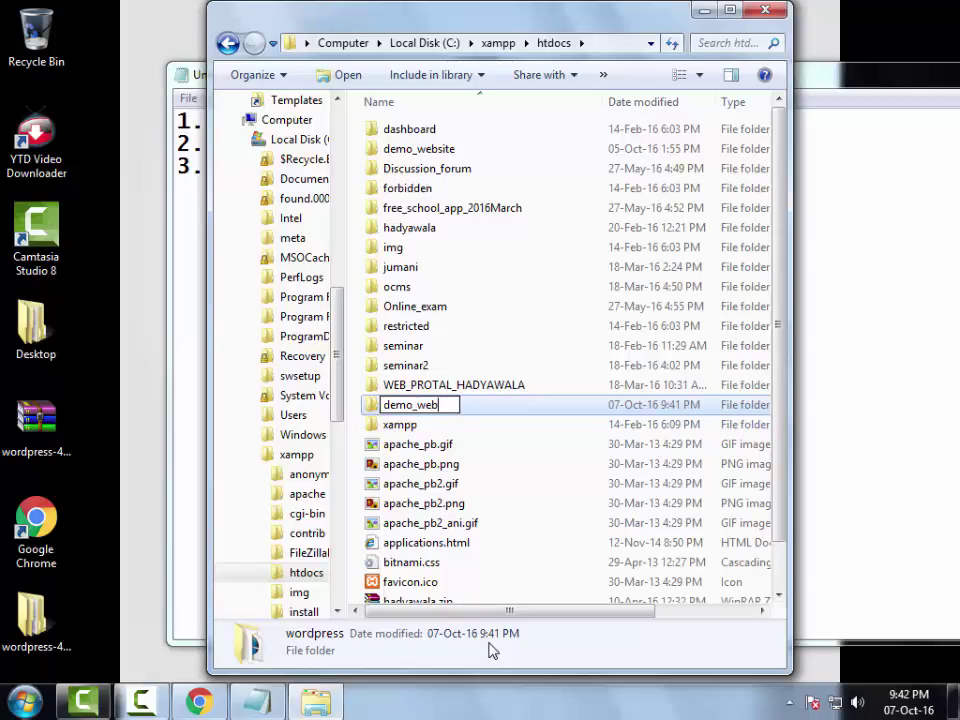
pyautogui.press('Return')
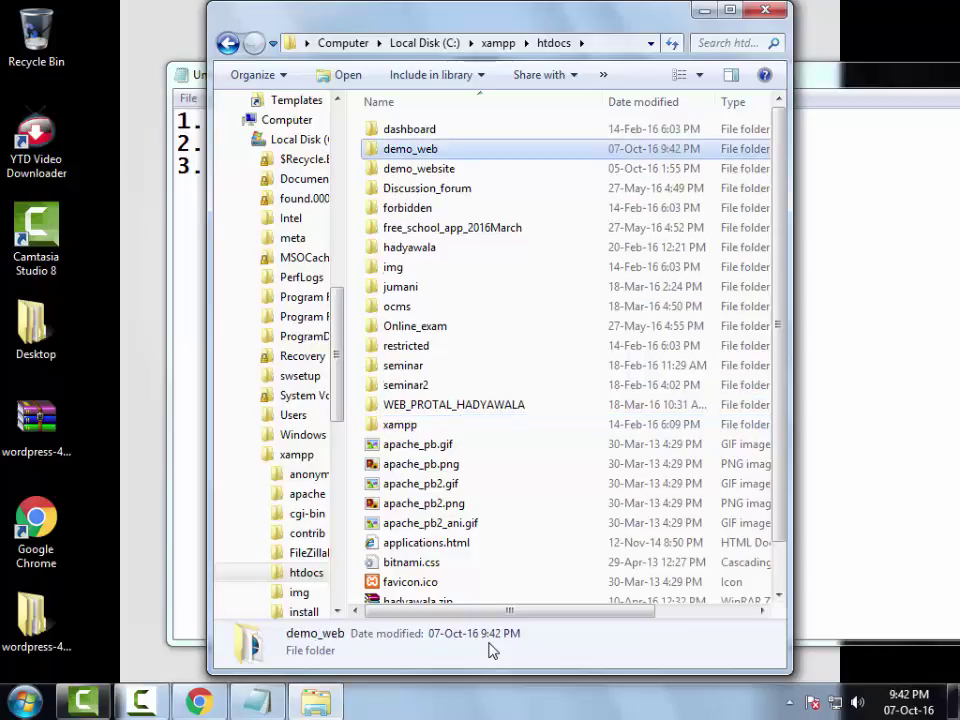
pyautogui.click(763, 14)
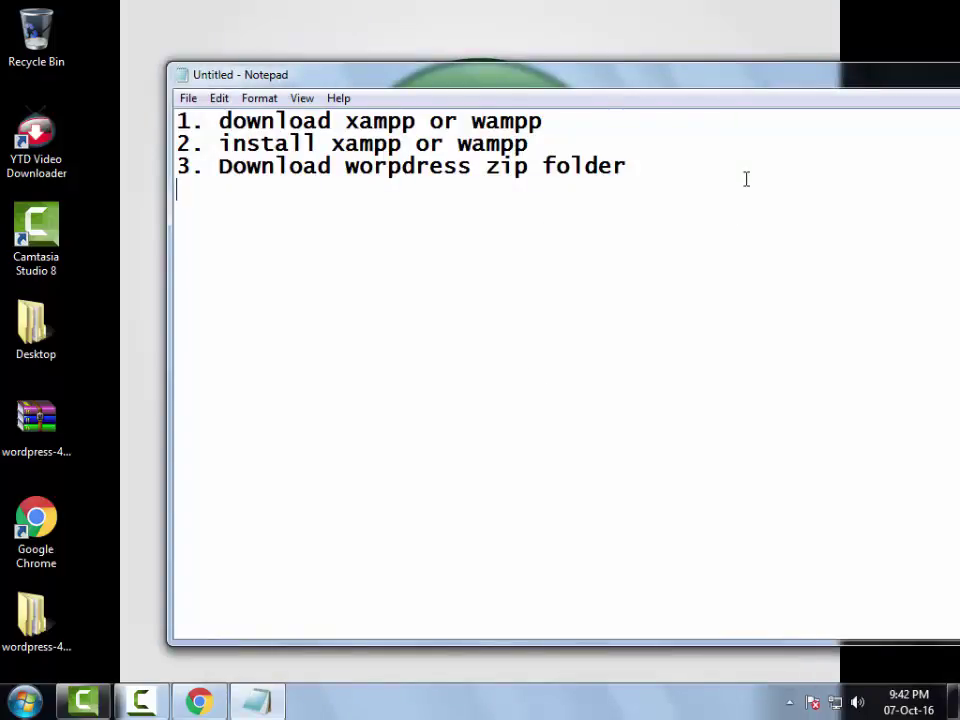
# - Add step '4. copy the wordpress folder and past it into root folder (htdocs | www)' and '5. Create Database'
pyautogui.write('4. c')
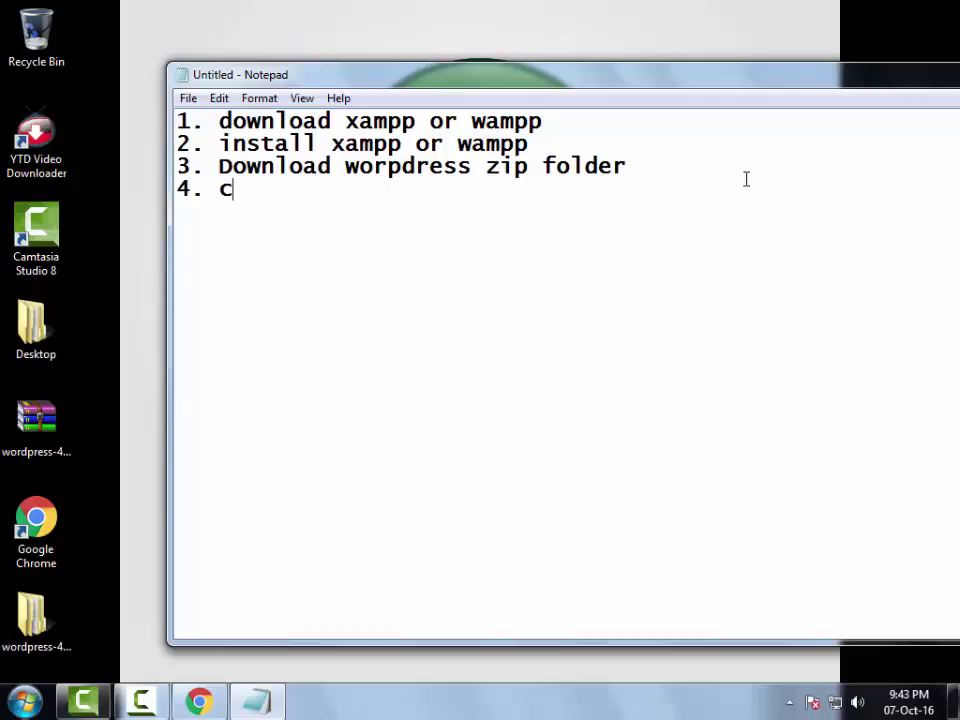
pyautogui.write('opy the ')
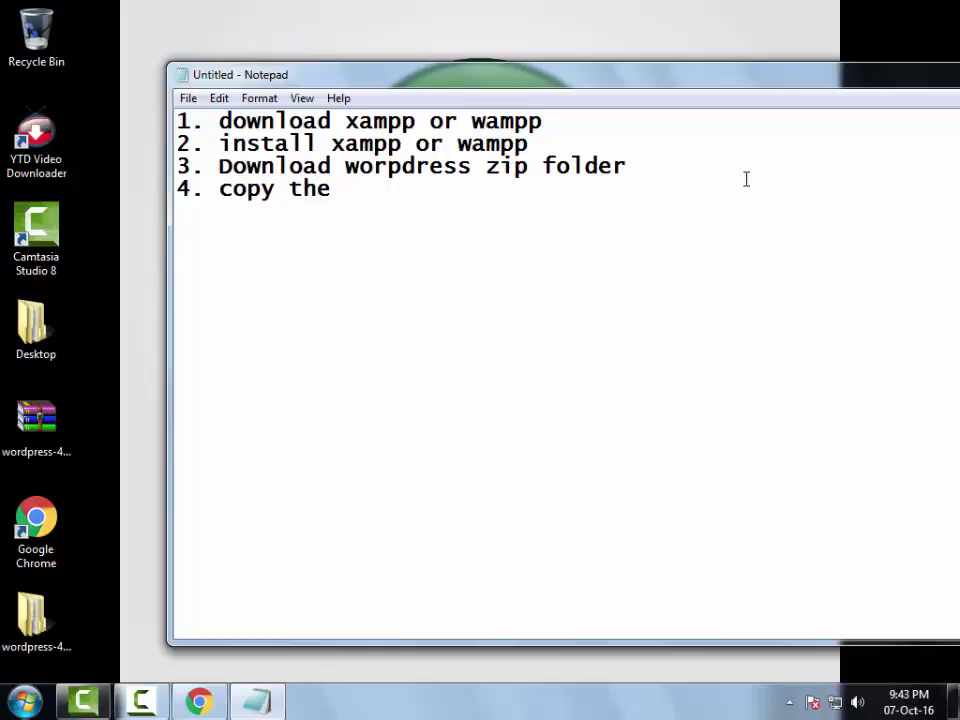
pyautogui.write('wordp')
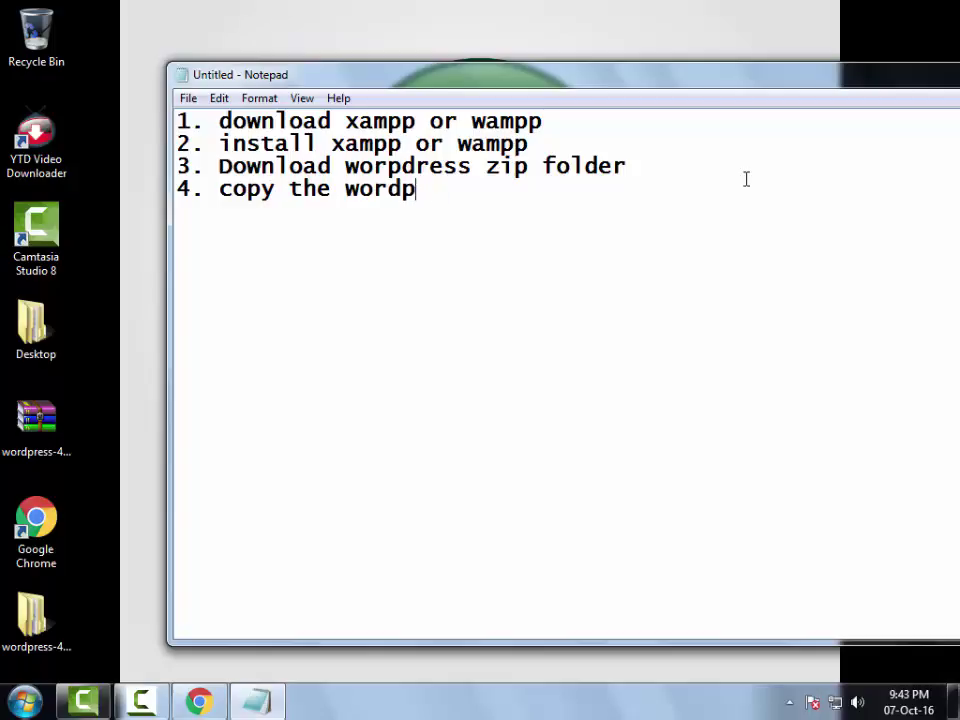
pyautogui.write('reress')
pyautogui.press('BackSpace')
pyautogui.press('BackSpace')
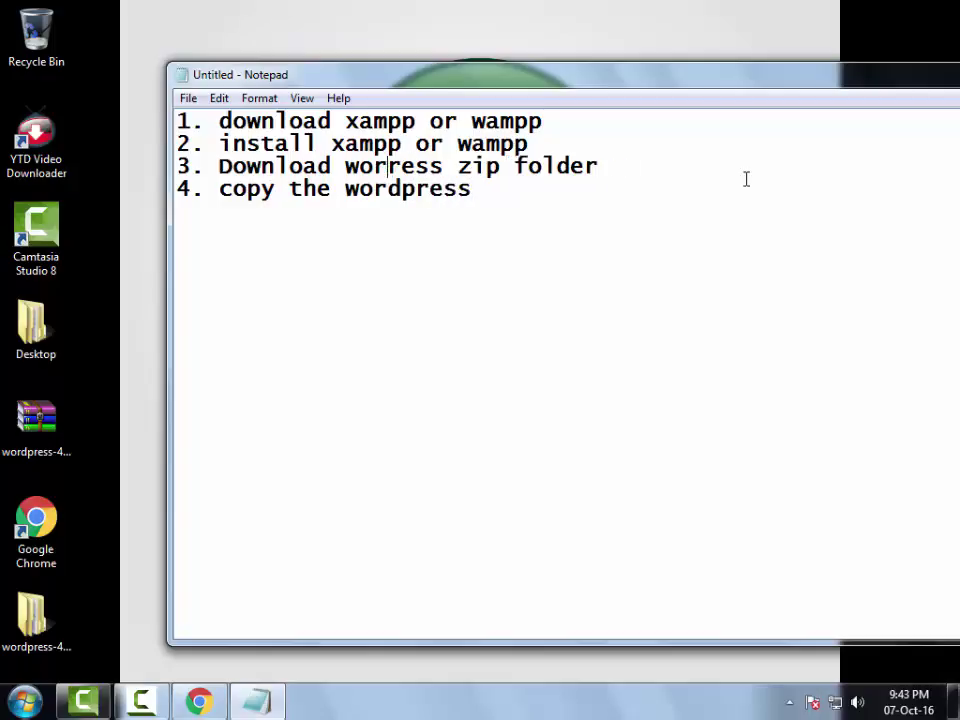
pyautogui.write('dp')
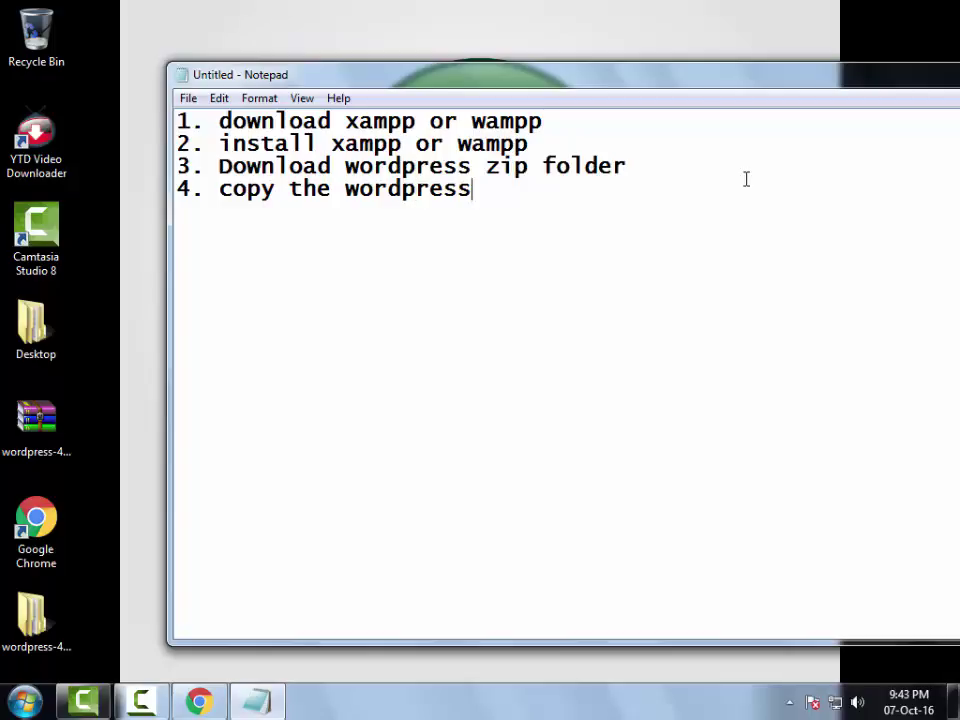
pyautogui.write(' folder a')
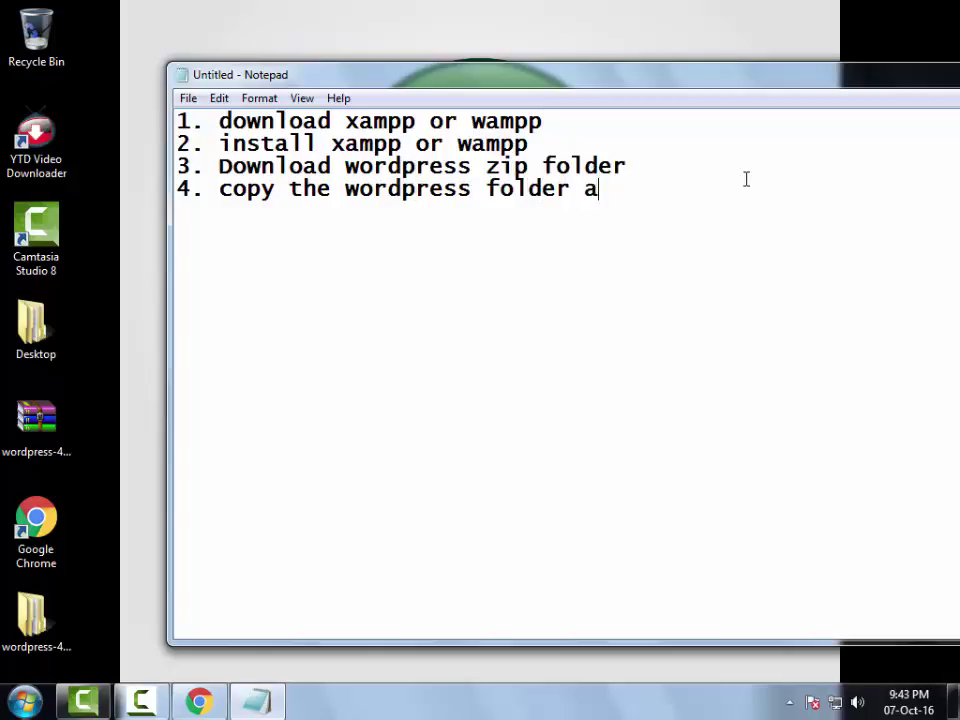
pyautogui.write('nd past in')
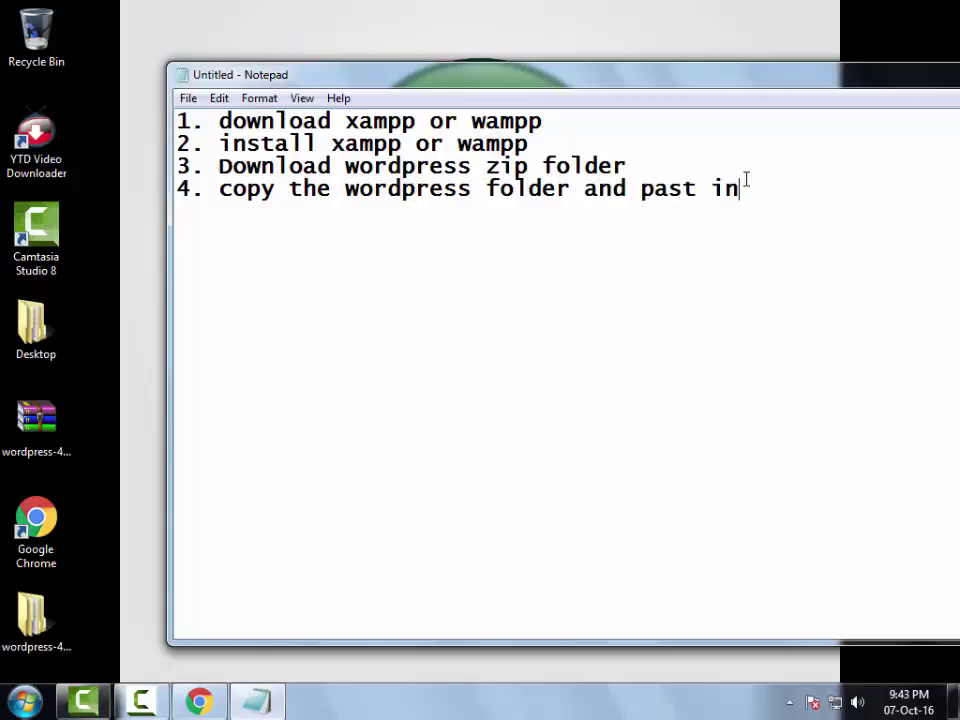
pyautogui.press('BackSpace')
pyautogui.write('t into')
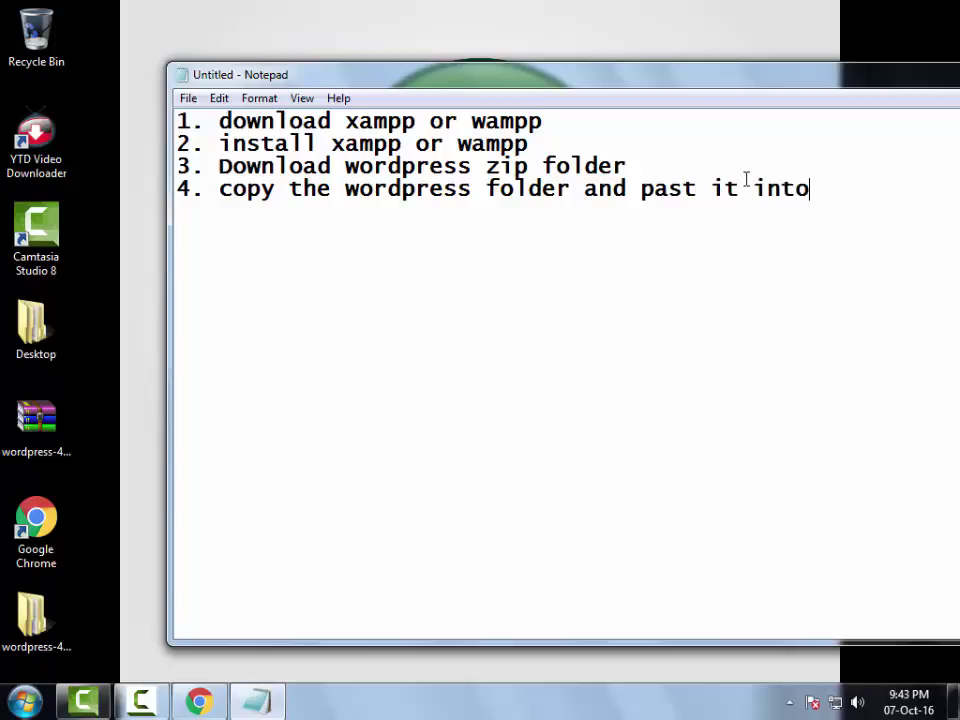
pyautogui.write(' root folde')
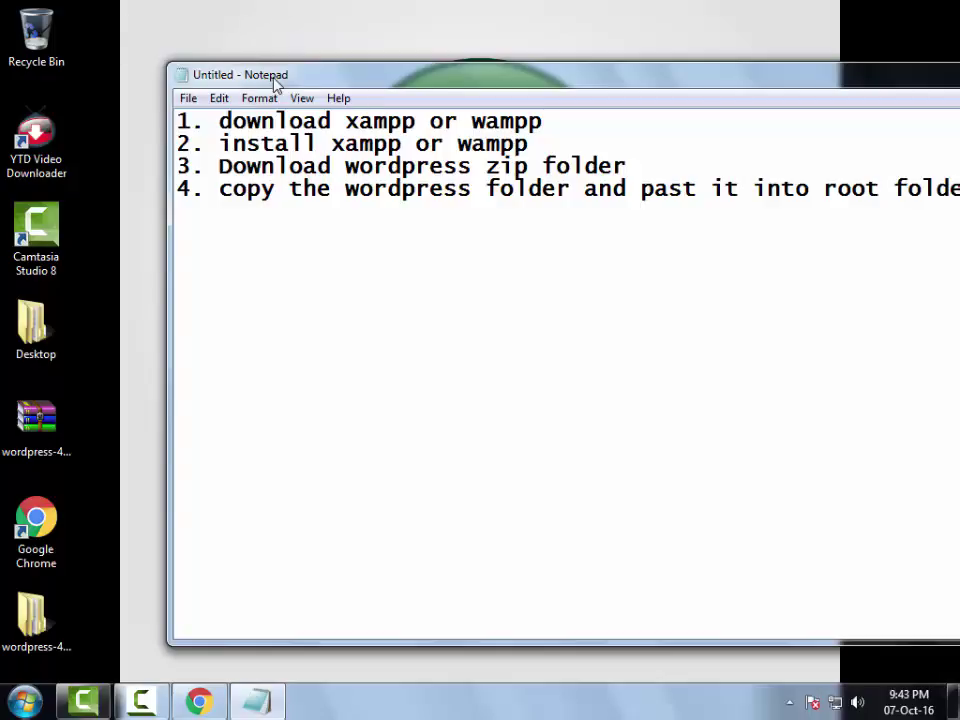
pyautogui.moveTo(270, 77); pyautogui.dragTo(153, 76)
pyautogui.moveTo(52, 63); pyautogui.dragTo(214, 102)
pyautogui.moveTo(281, 123); pyautogui.dragTo(146, 84)
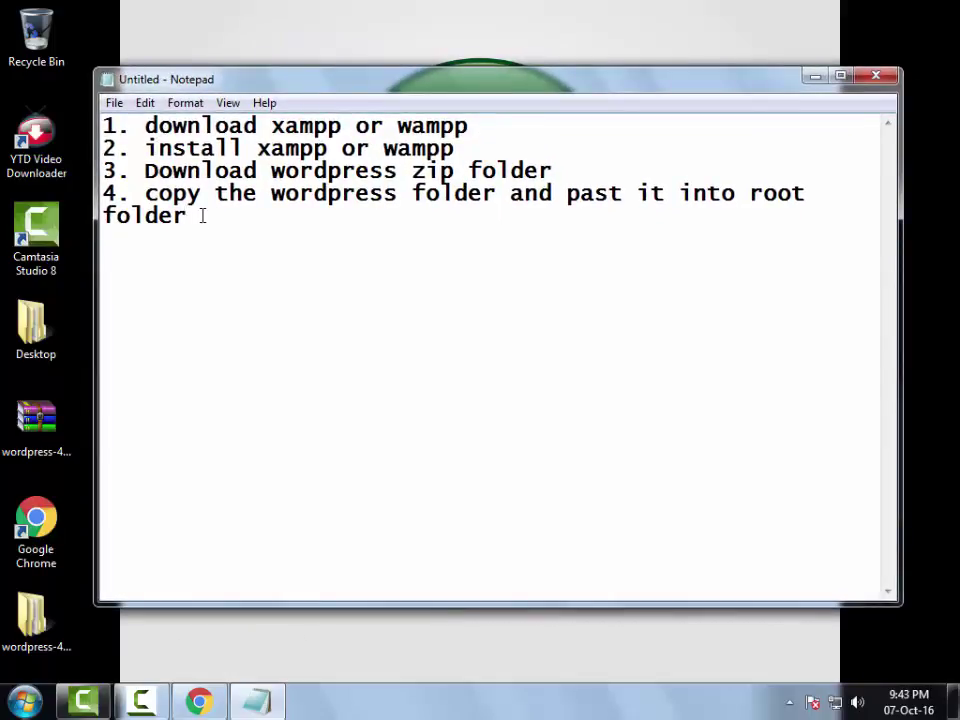
pyautogui.write('(htd')
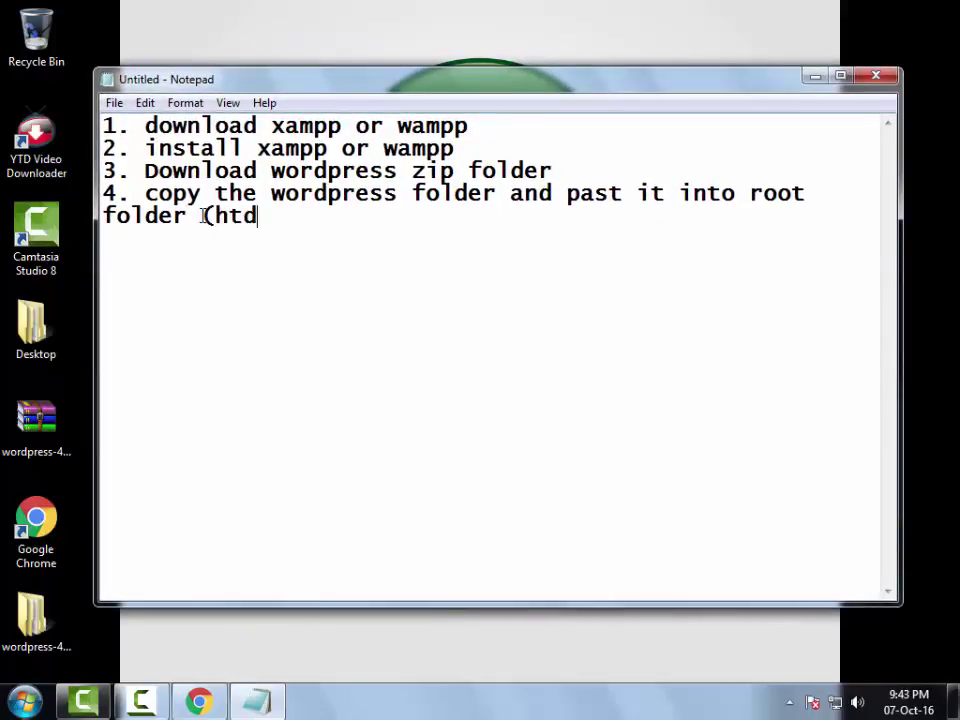
pyautogui.write('ocs')
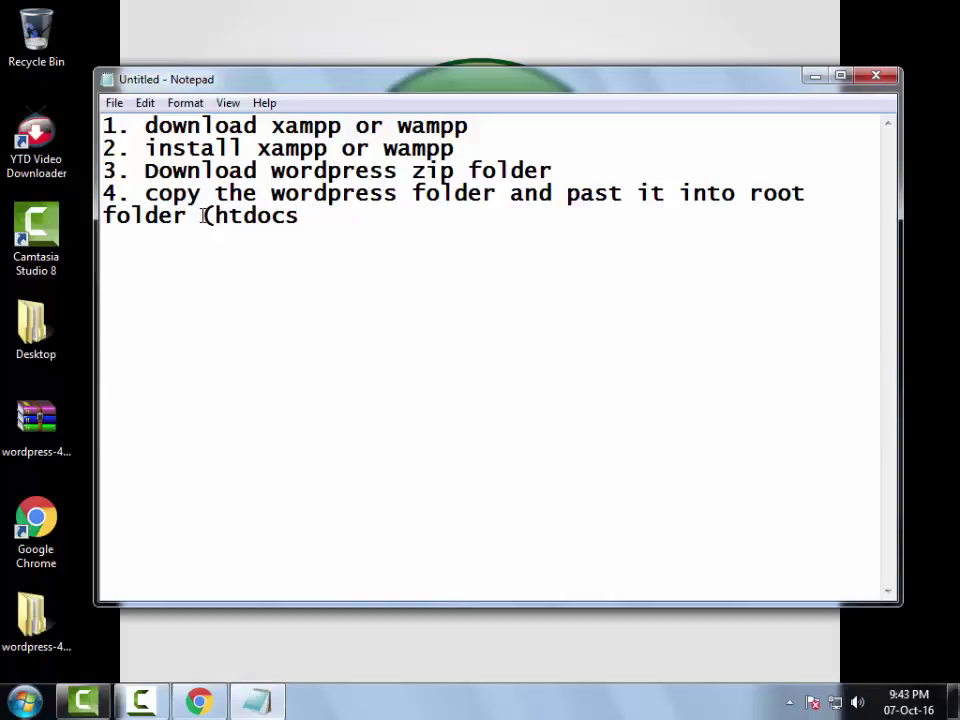
pyautogui.write(' |  www) 5. C')
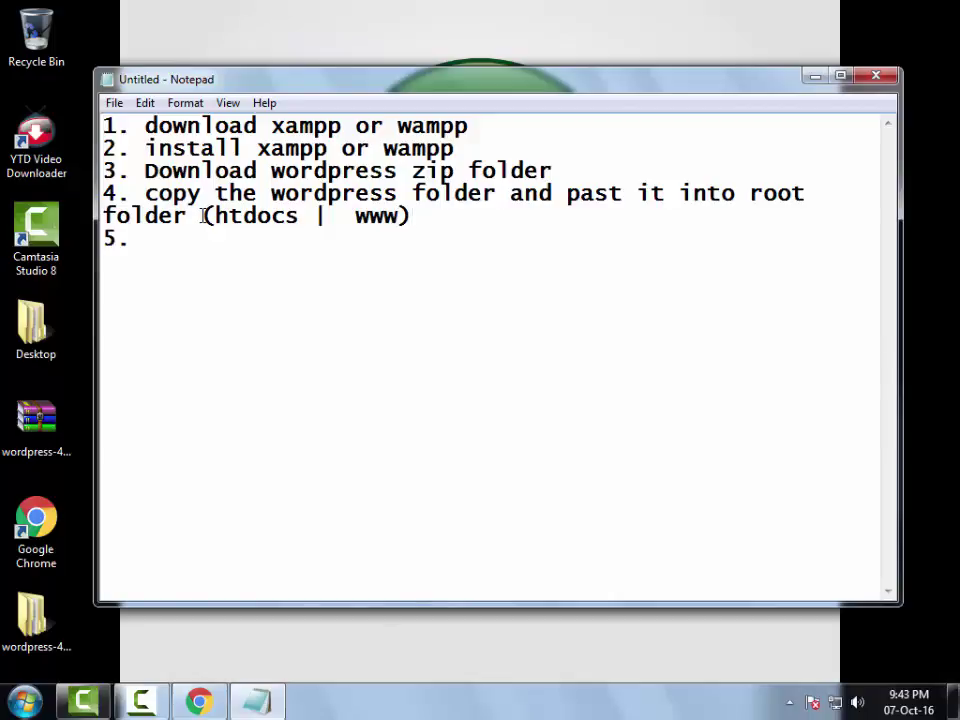
pyautogui.write('reate')
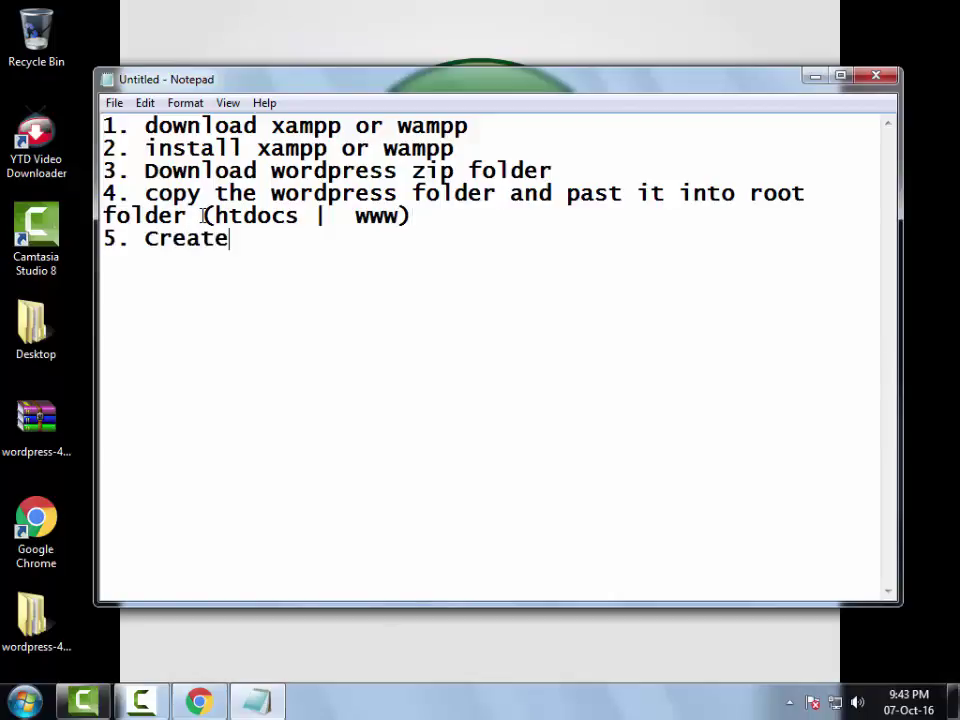
pyautogui.write(' Database')
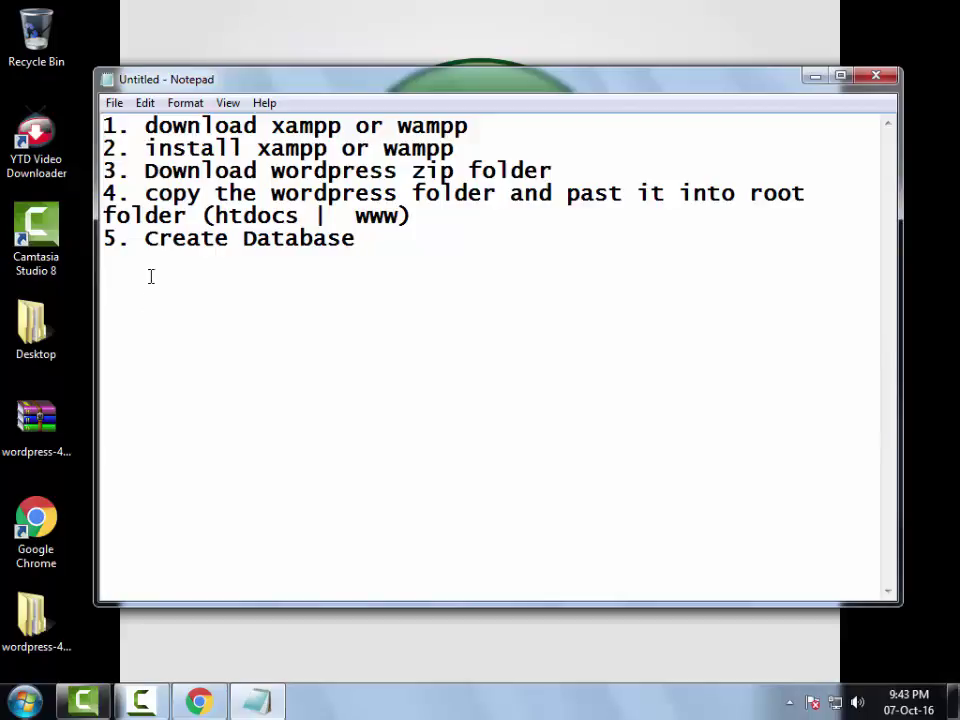
# - Dismiss the colour-scheme warning and load localhost/phpmyadmin in Chrome
pyautogui.hotkey('alt', 'Tab')
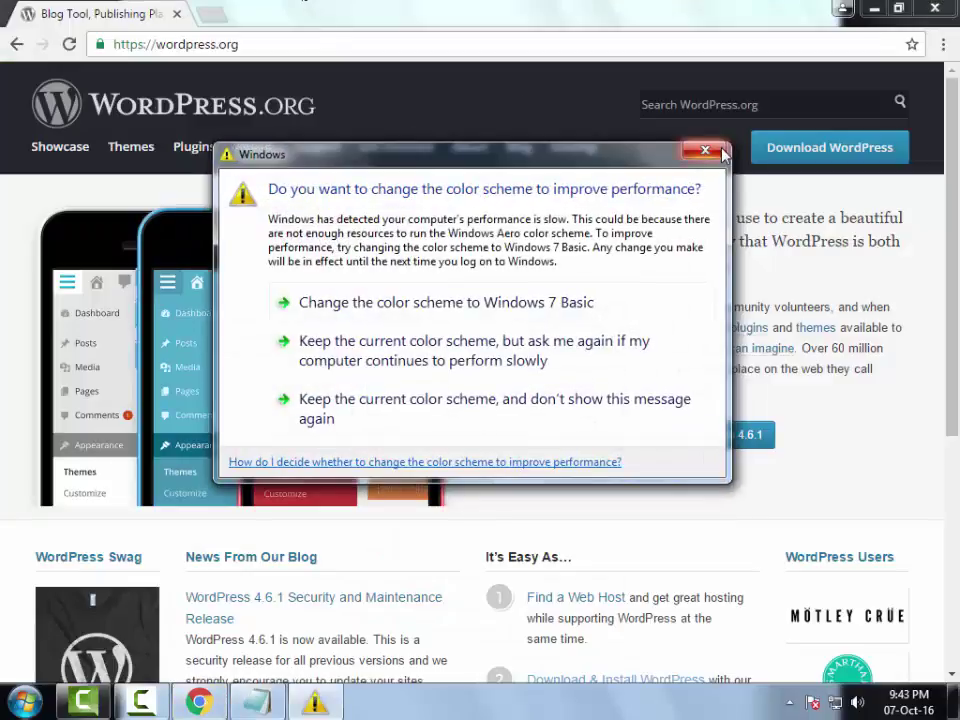
pyautogui.click(705, 151)
pyautogui.click(211, 47)
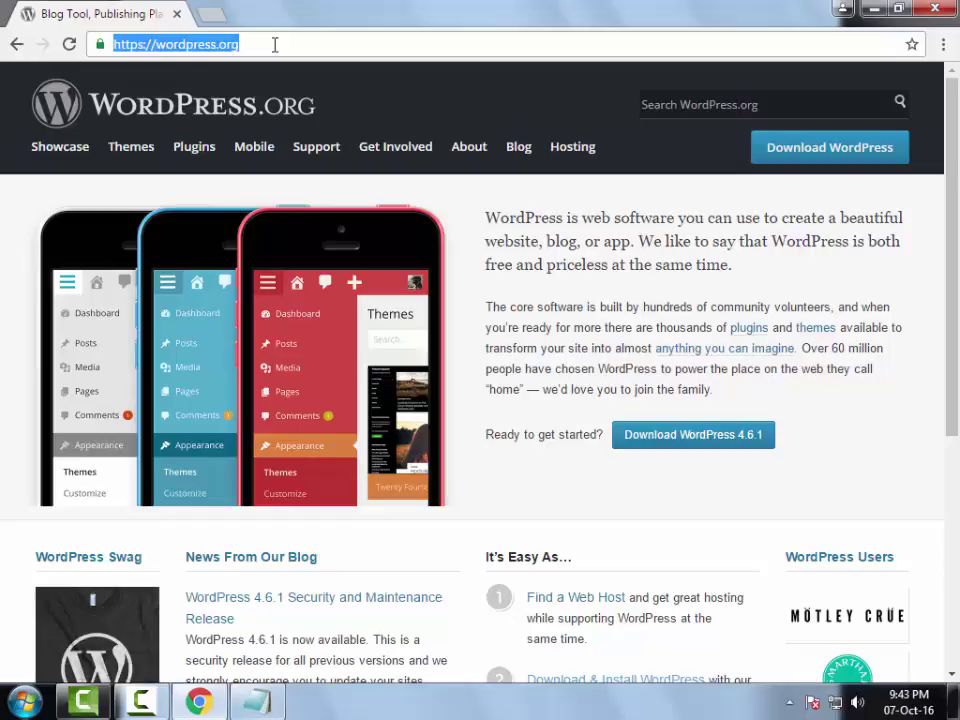
pyautogui.write('localhost/phpmyadmin')
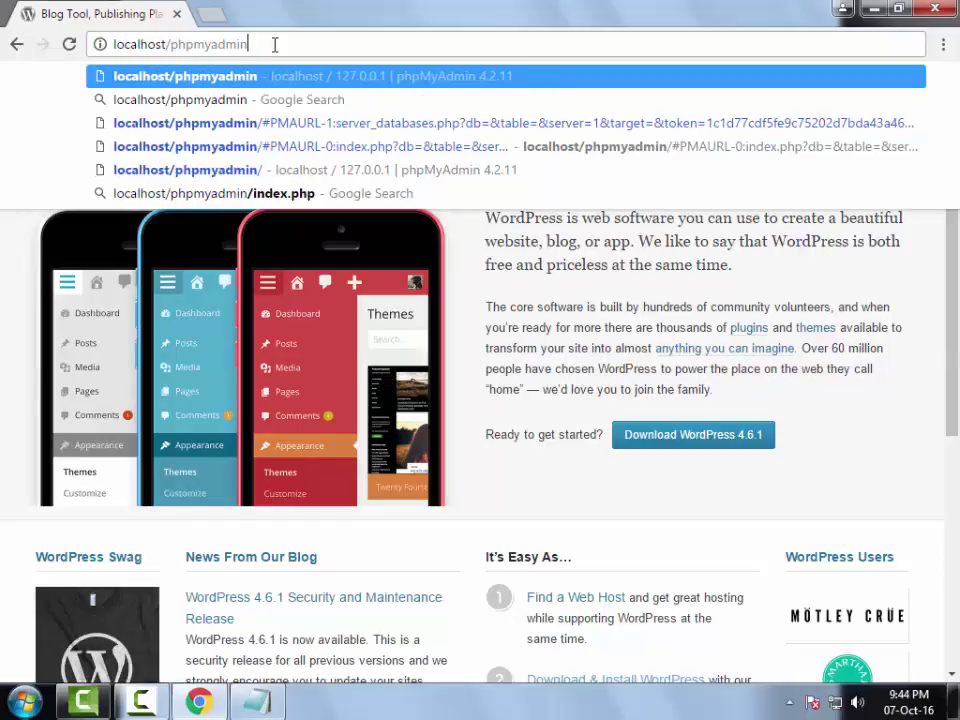
pyautogui.moveTo(248, 44); pyautogui.dragTo(111, 46)
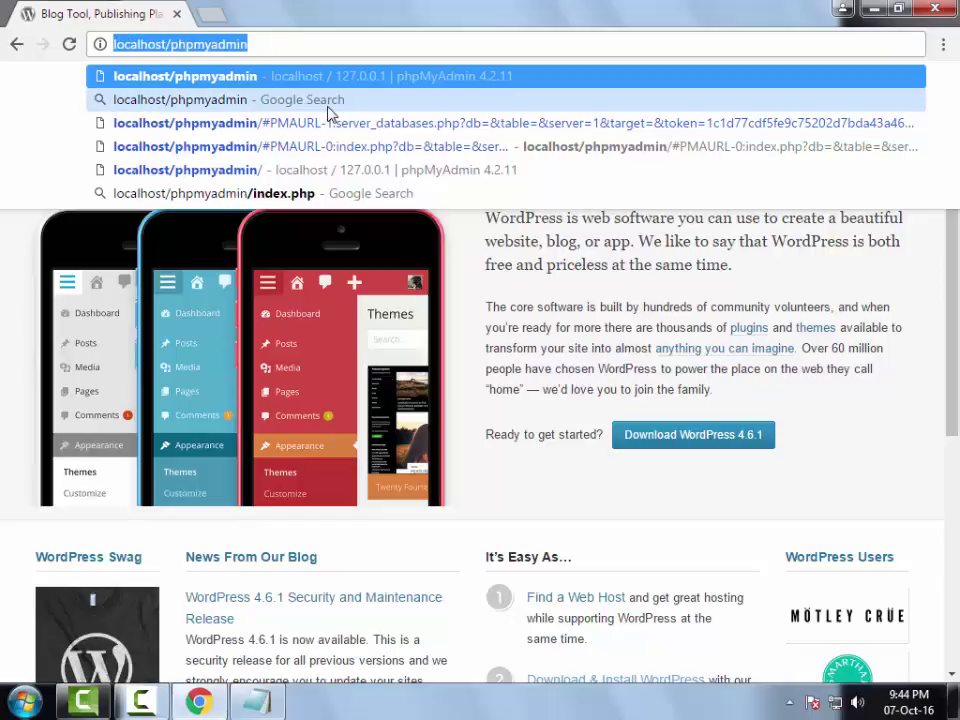
pyautogui.click(275, 44)
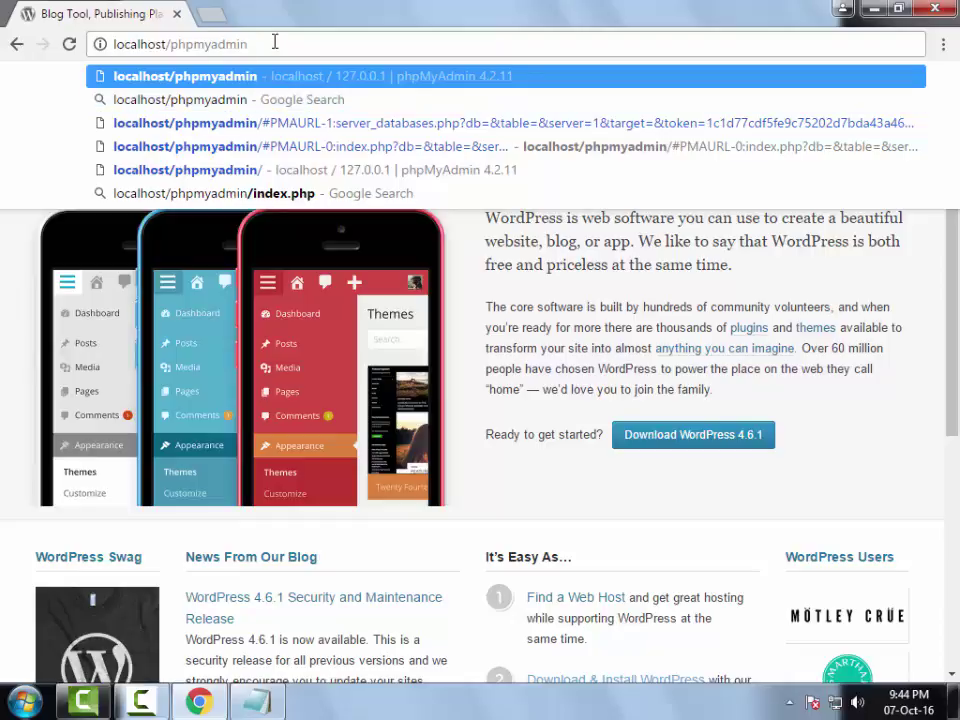
pyautogui.press('Return')
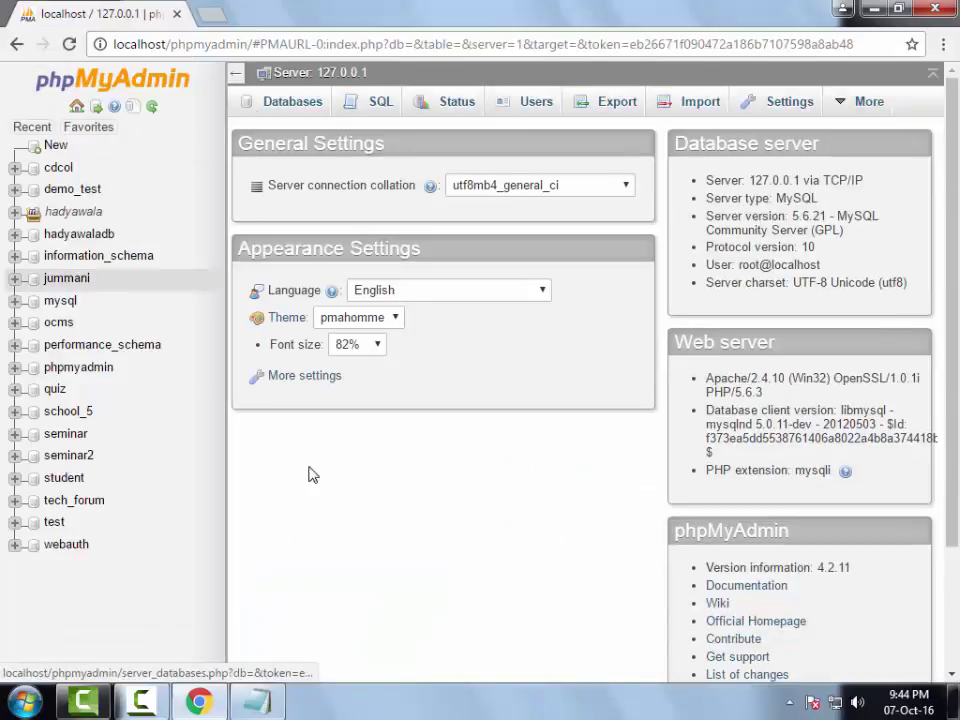
# - Create a new database named demo_website from phpMyAdmin's Databases page
pyautogui.click(304, 114)
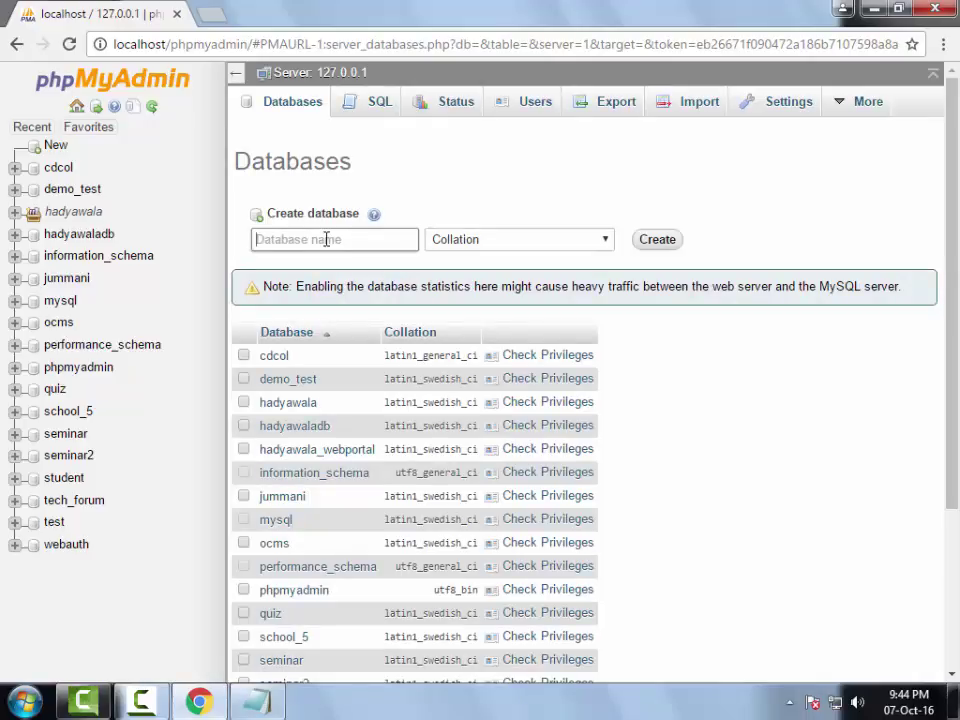
pyautogui.click(326, 239)
pyautogui.write('demo')
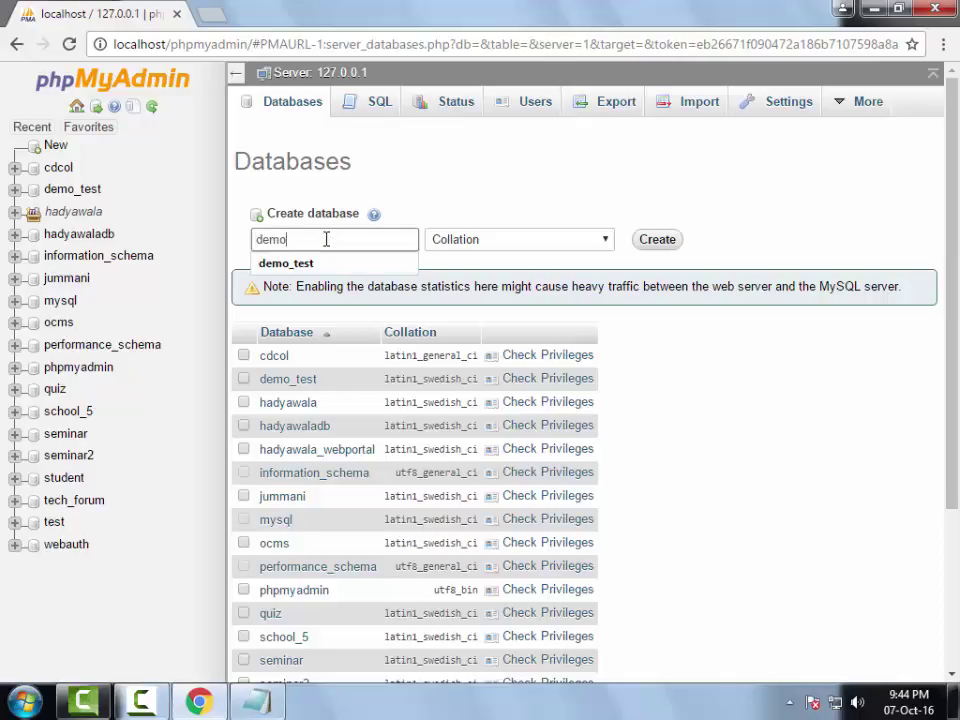
pyautogui.write('_website')
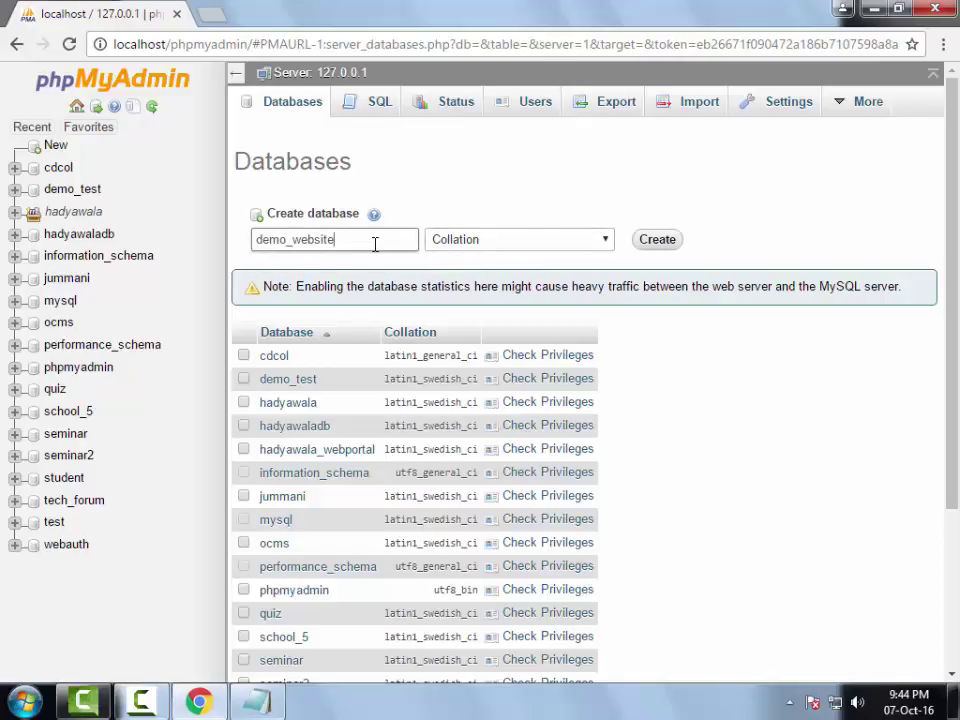
pyautogui.moveTo(375, 241); pyautogui.dragTo(252, 242)
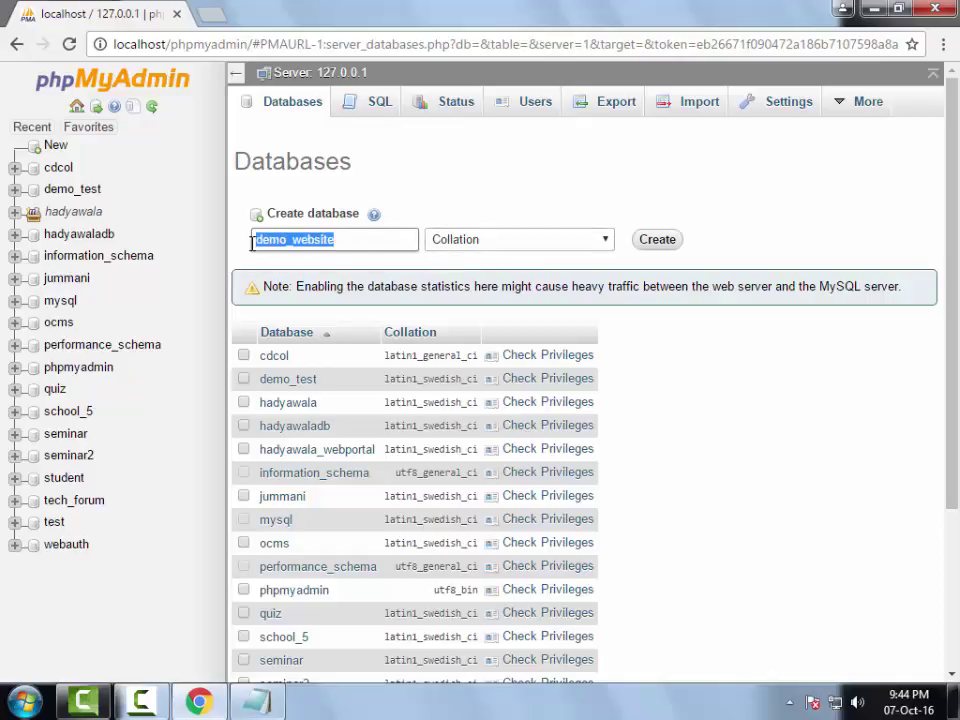
pyautogui.click(377, 239)
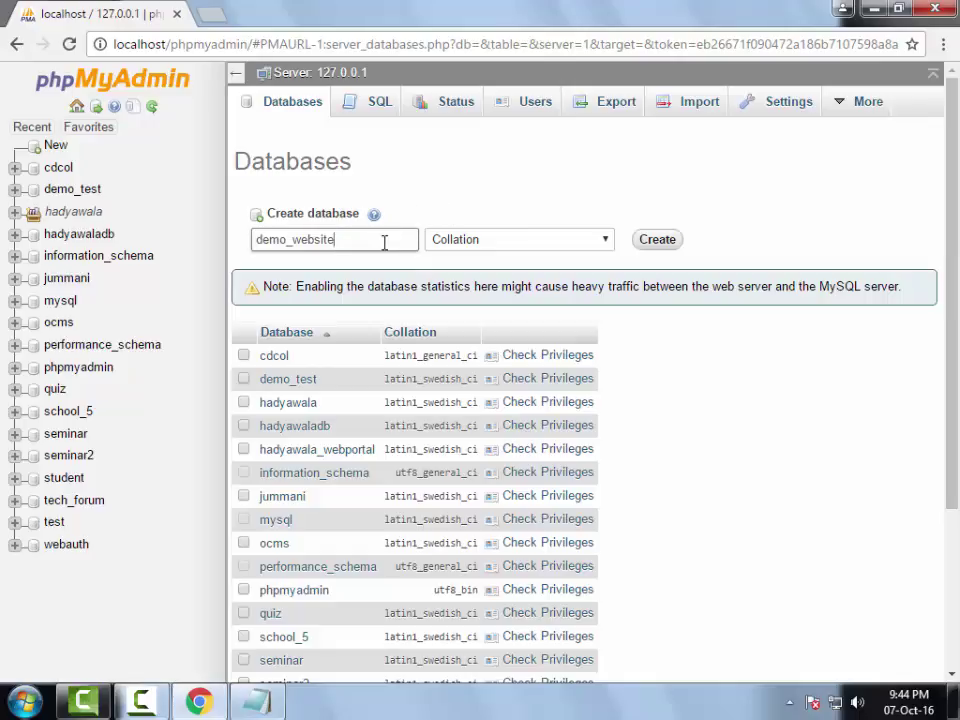
pyautogui.click(679, 240)
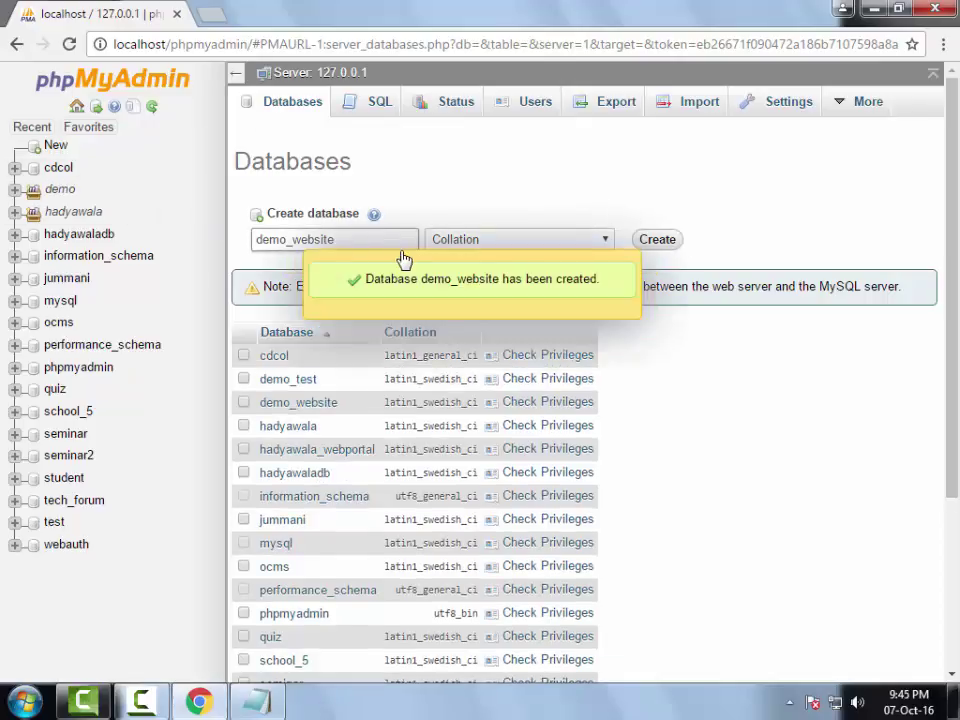
# - Expand the demo database group and bring the Notepad setup notes back to front
pyautogui.click(15, 189)
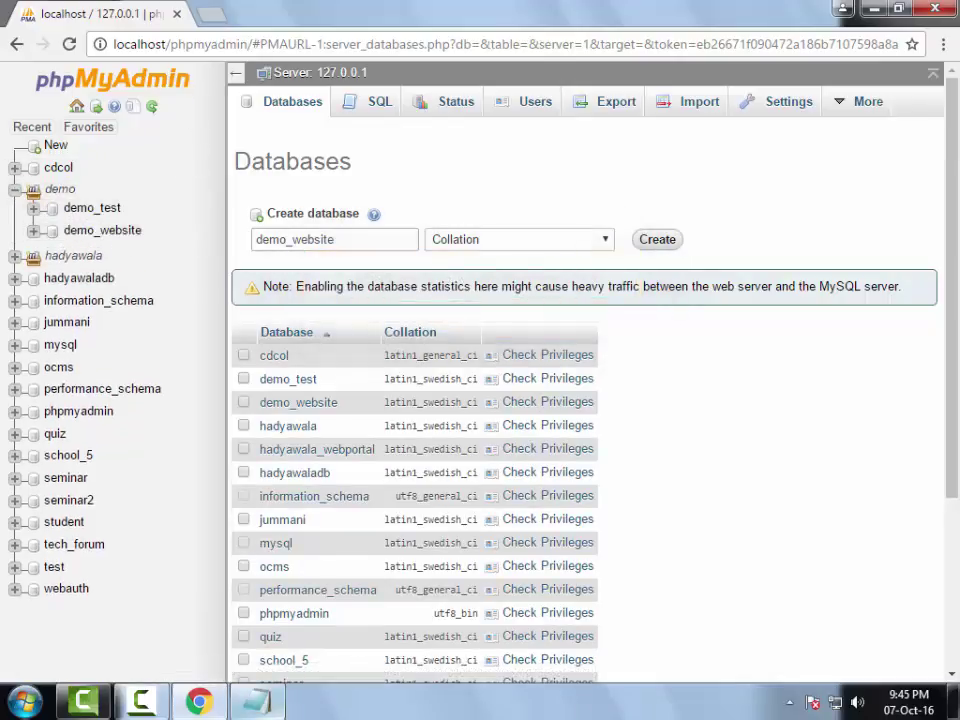
pyautogui.hotkey('alt', 'Tab')
pyautogui.moveTo(448, 88); pyautogui.dragTo(487, 147)
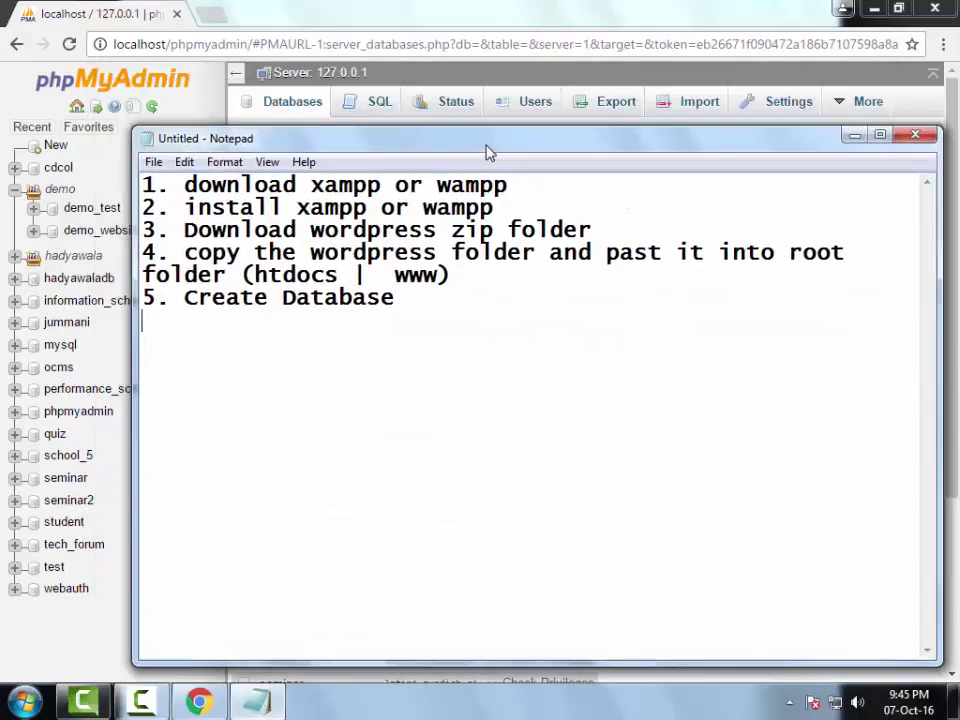
# - Add '6. installation wp' to the Notepad checklist and return to phpMyAdmin in Chrome
pyautogui.write('6. ins')
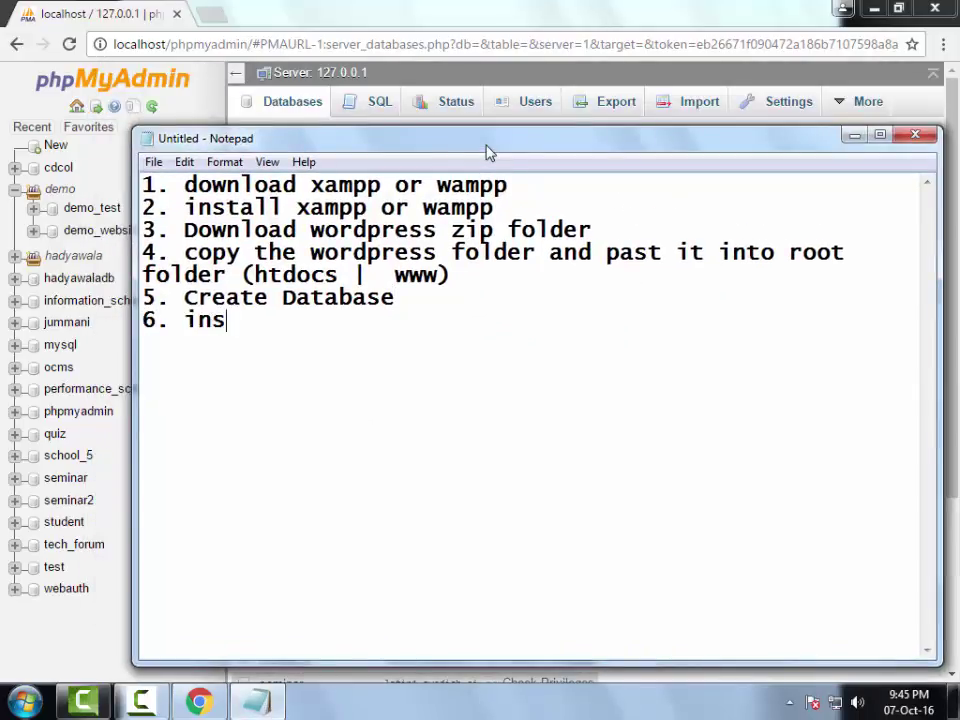
pyautogui.write('tallation wp')
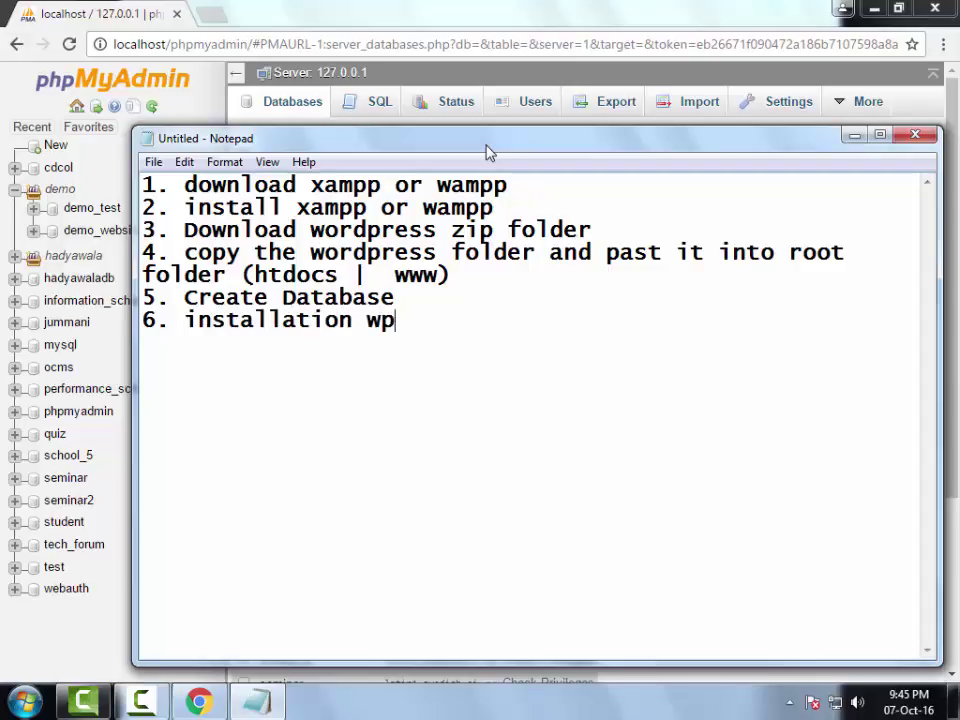
pyautogui.click(449, 70)
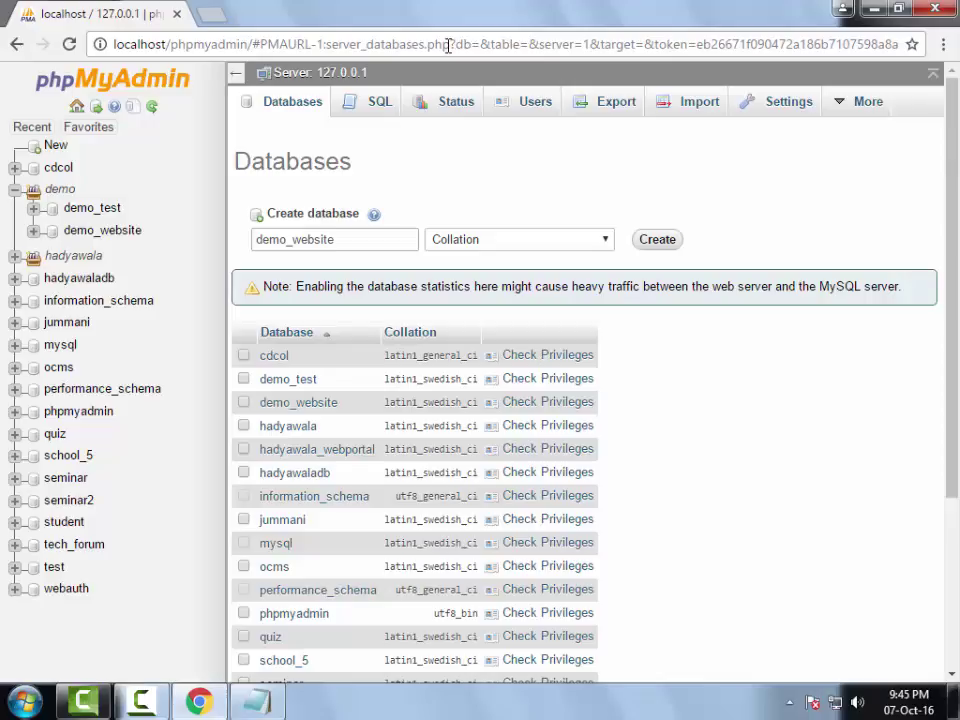
pyautogui.click(449, 45)
pyautogui.write('local')
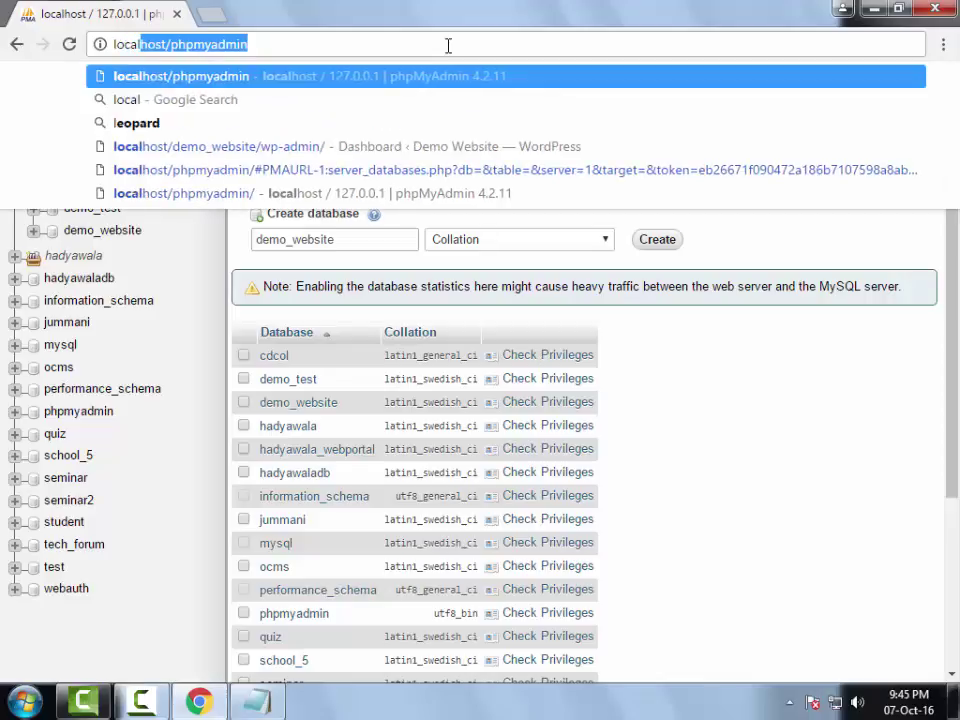
pyautogui.press('Delete')
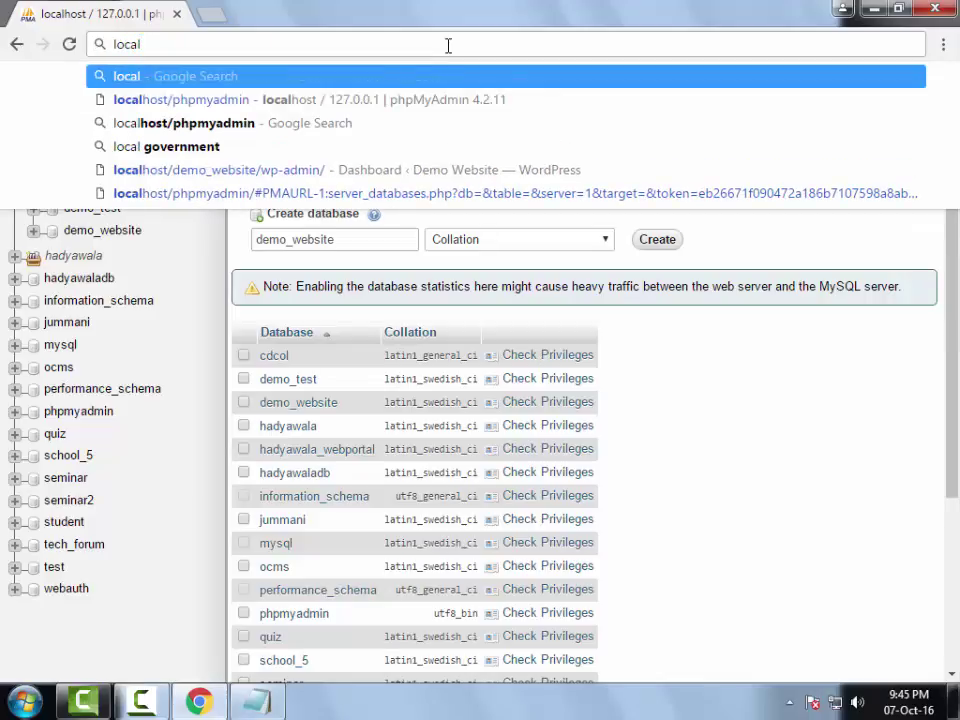
pyautogui.write('host/')
pyautogui.press('End')
pyautogui.press('BackSpace')
pyautogui.press('BackSpace')
pyautogui.press('BackSpace')
pyautogui.press('BackSpace')
pyautogui.press('BackSpace')
pyautogui.press('BackSpace')
pyautogui.press('BackSpace')
pyautogui.press('BackSpace')
pyautogui.press('BackSpace')
pyautogui.press('BackSpace')
pyautogui.press('BackSpace')
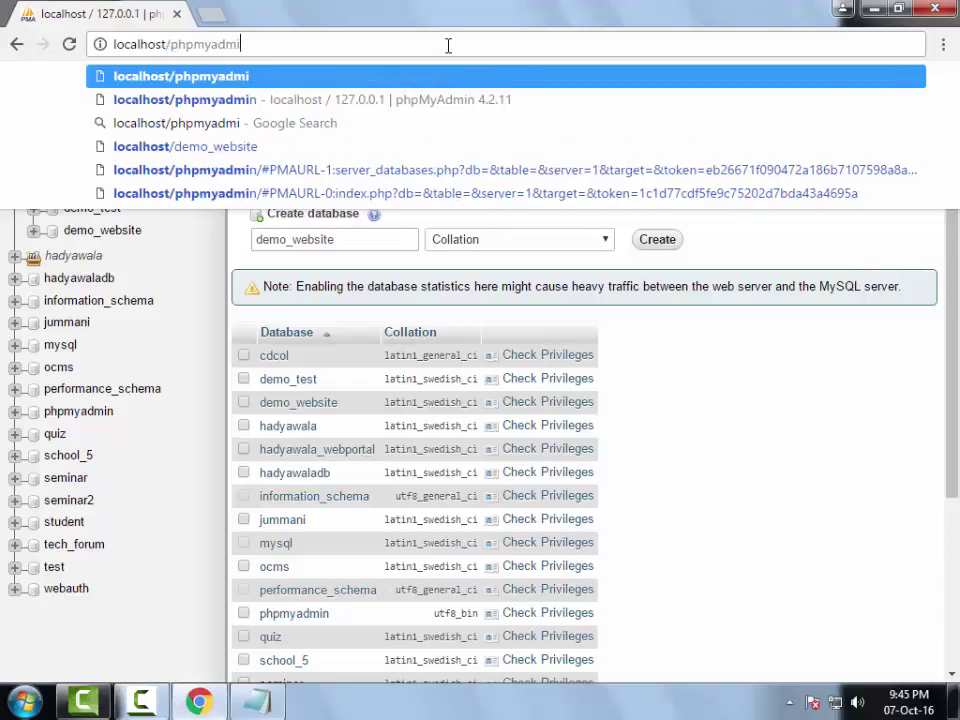
pyautogui.write('/')
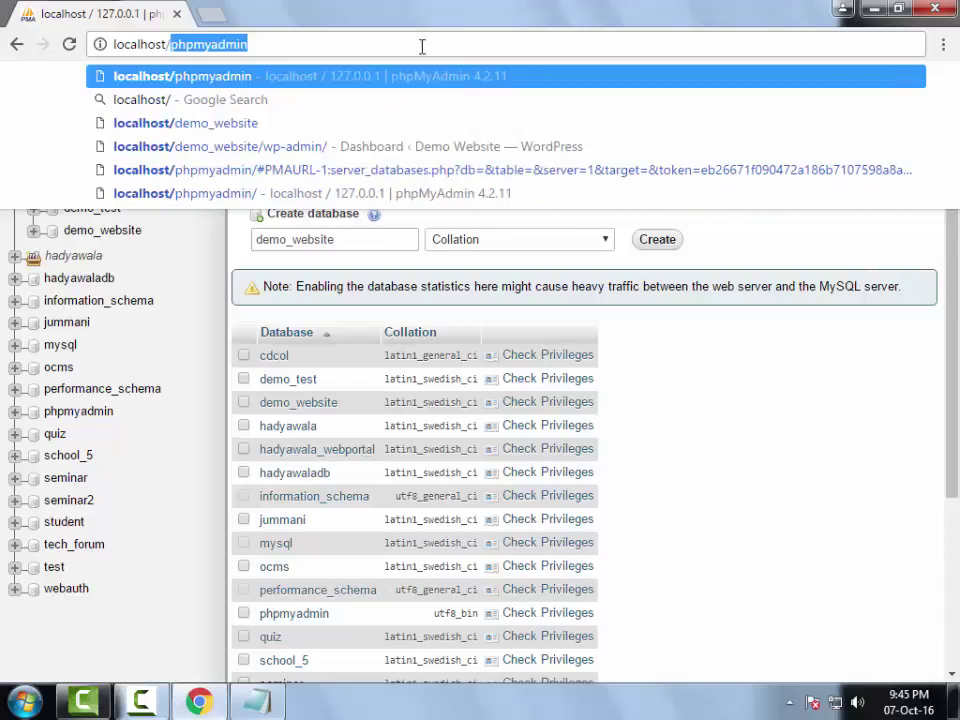
pyautogui.click(25, 702)
# - Browse to C:\xampp\htdocs in Windows Explorer
pyautogui.click(340, 466)
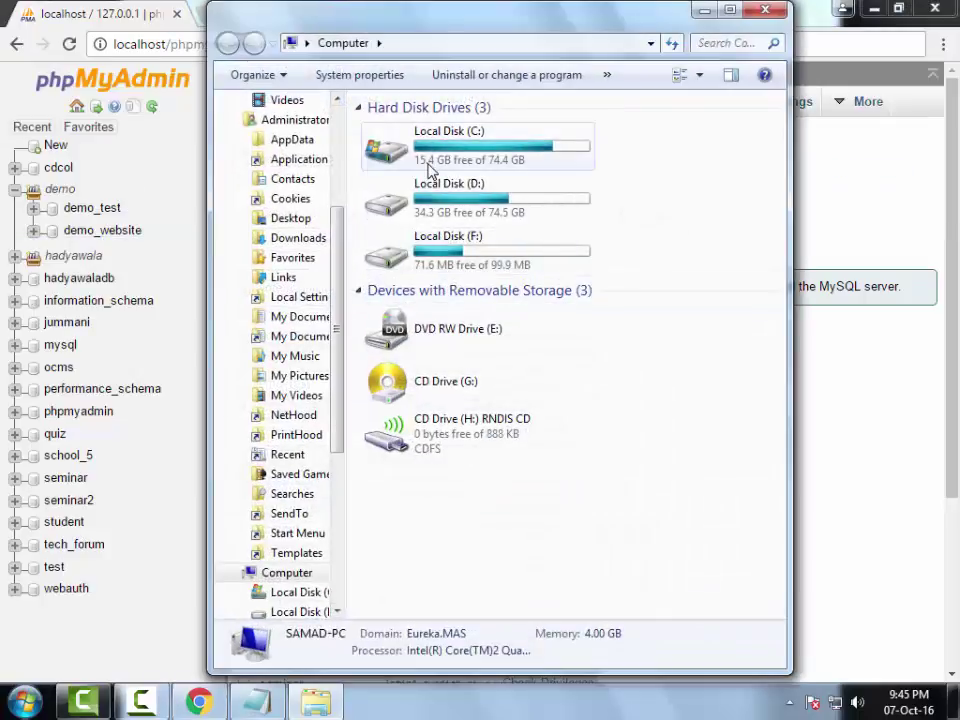
pyautogui.doubleClick(427, 172)
pyautogui.doubleClick(398, 424)
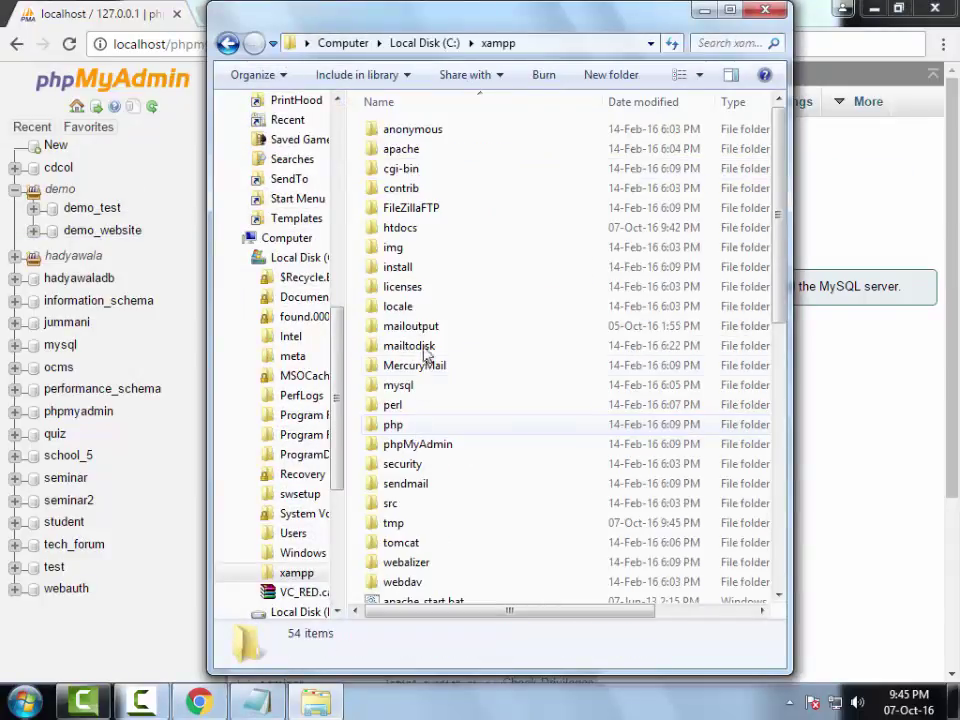
pyautogui.doubleClick(427, 227)
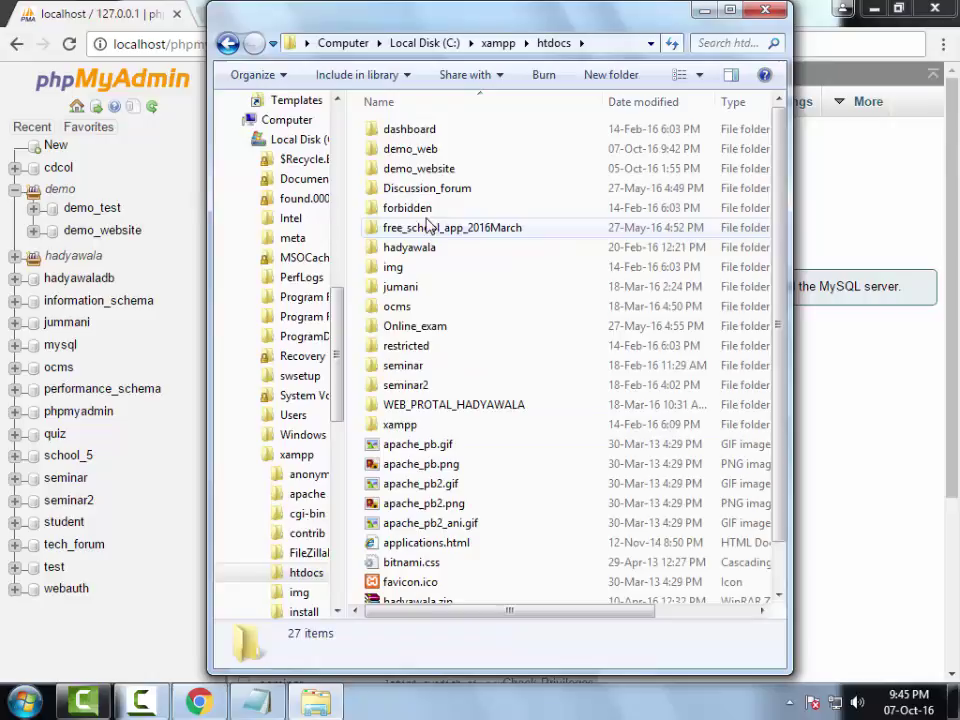
# - Inspect the demo_web and demo_website folders, then mark 'phpmyadmin' in Chrome's address for replacement
pyautogui.click(428, 152)
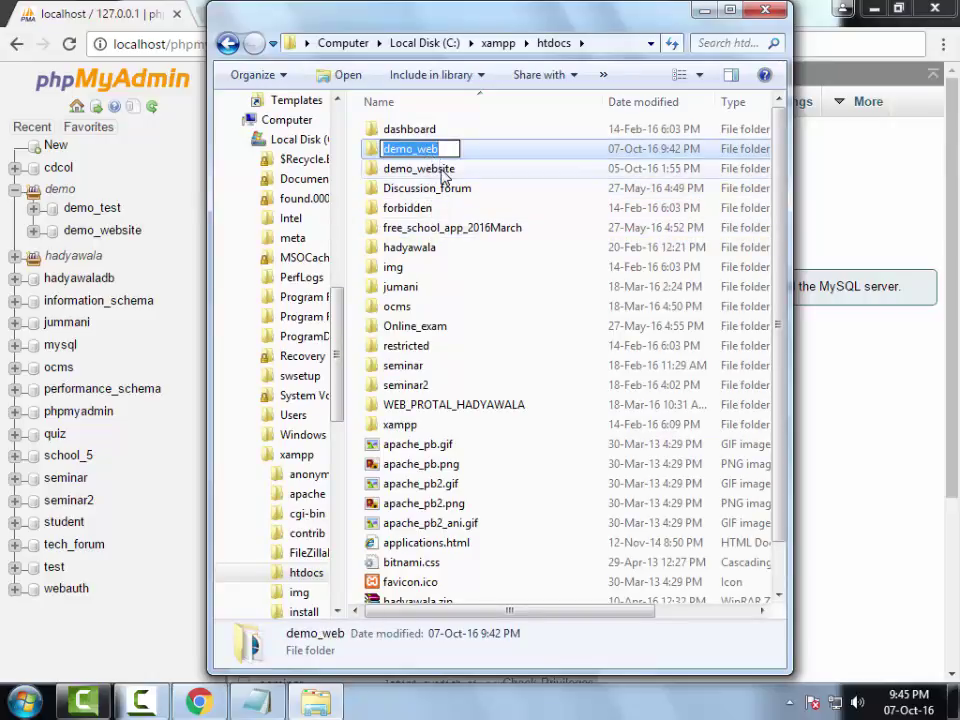
pyautogui.doubleClick(425, 169)
pyautogui.press('BackSpace')
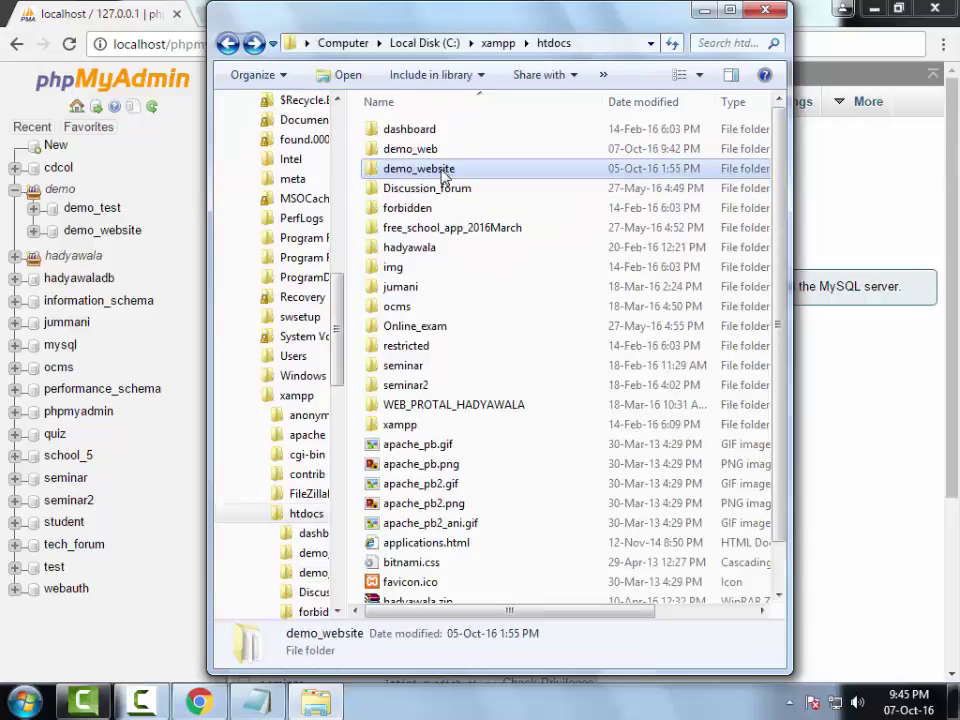
pyautogui.click(446, 168)
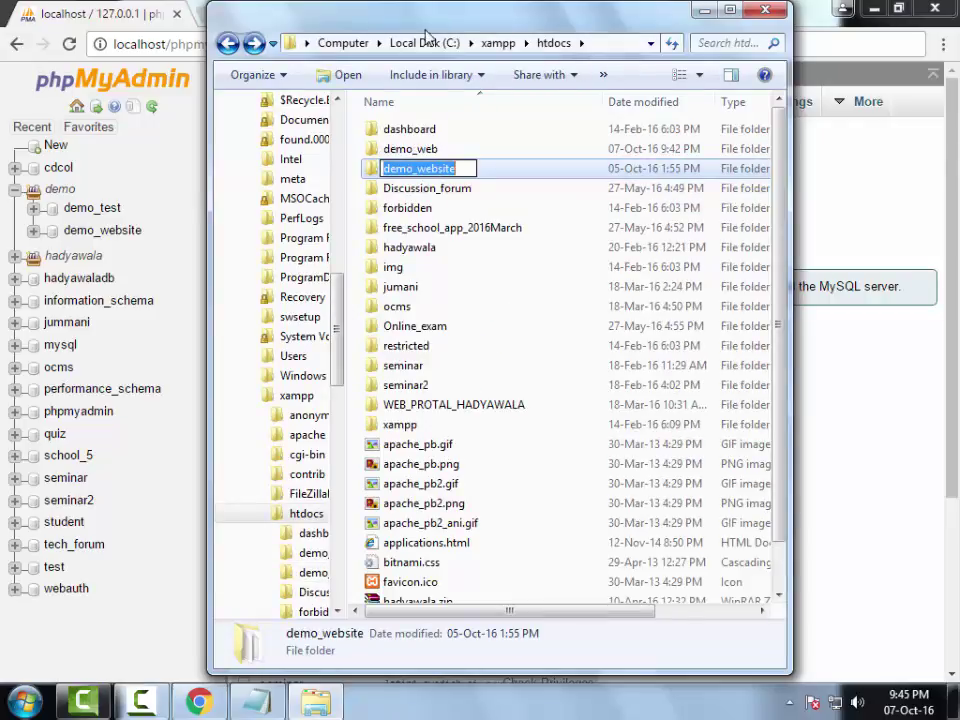
pyautogui.moveTo(426, 36); pyautogui.dragTo(419, 167)
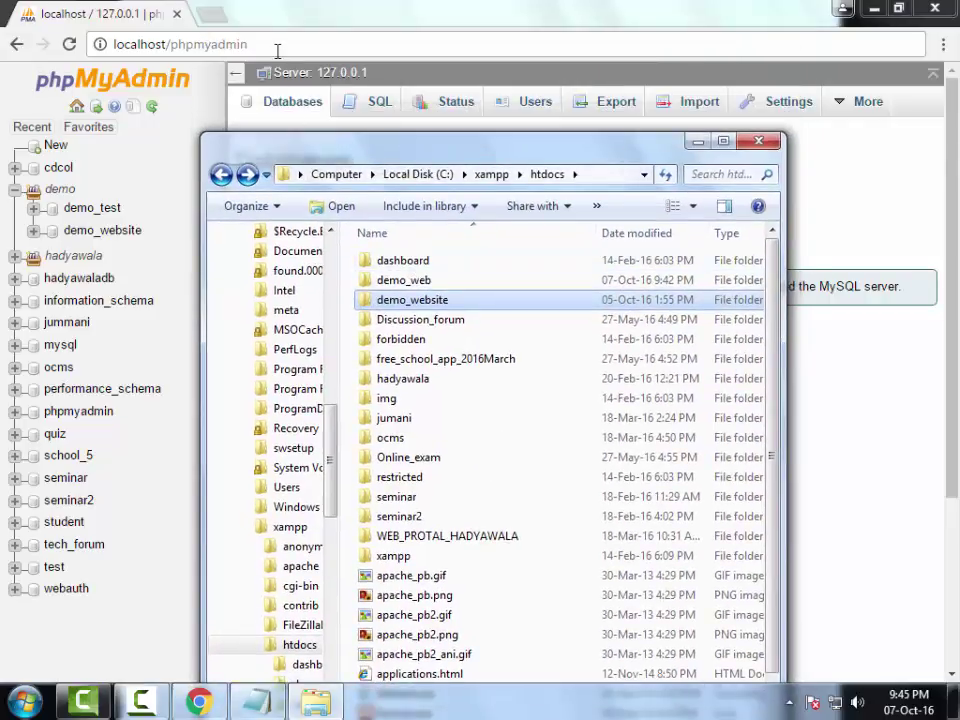
pyautogui.moveTo(248, 44); pyautogui.dragTo(172, 44)
# - Load localhost/demo_website to view the existing Demo Website blog
pyautogui.write('demo_website')
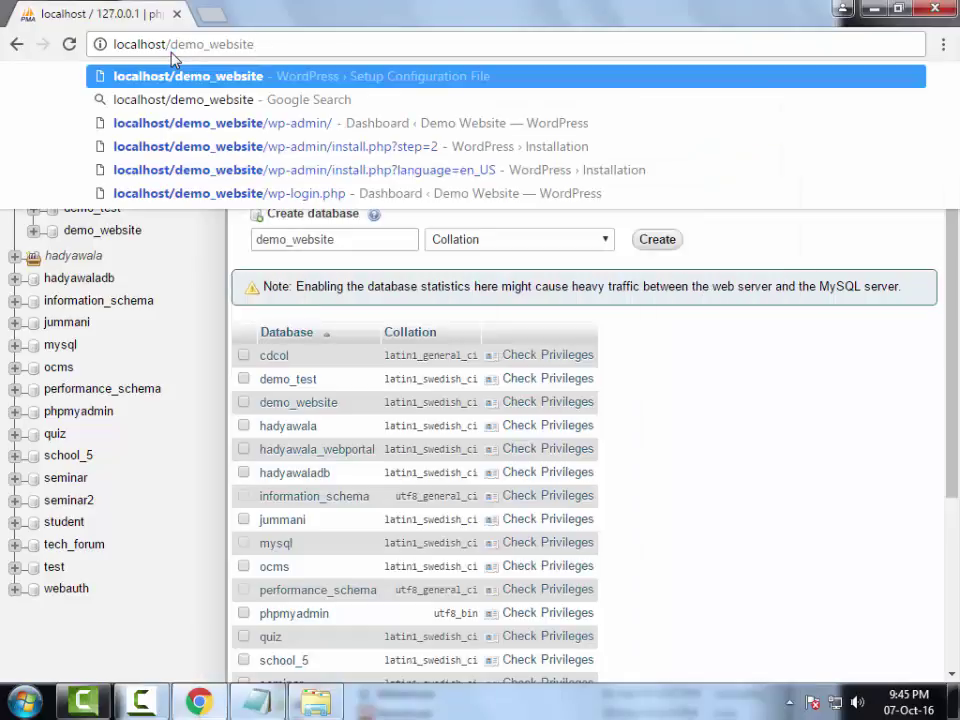
pyautogui.press('Return')
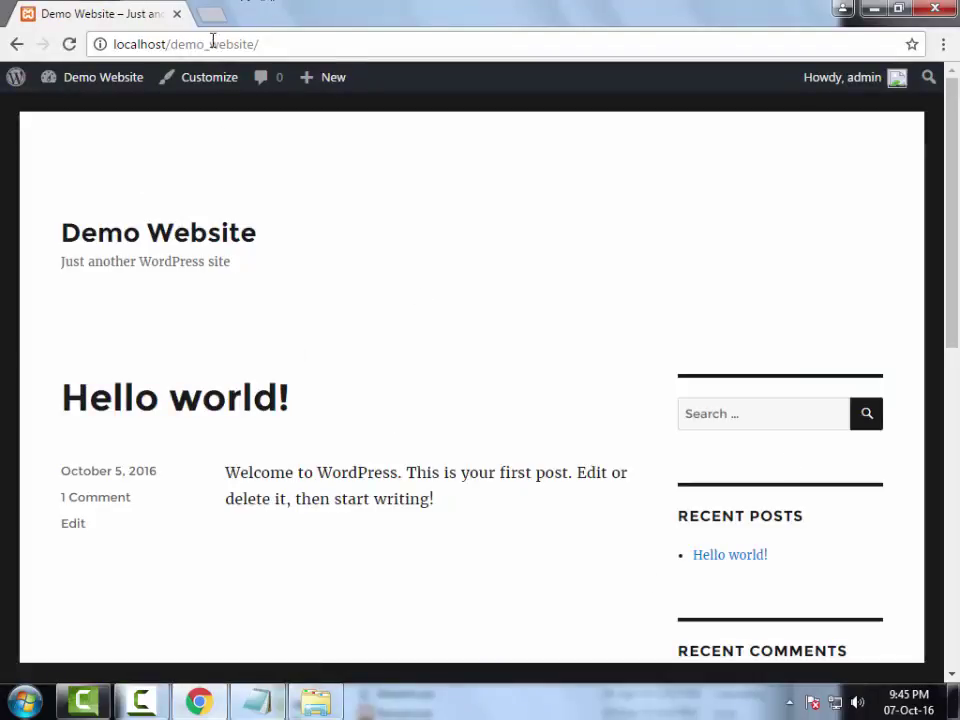
pyautogui.moveTo(209, 44); pyautogui.dragTo(261, 44)
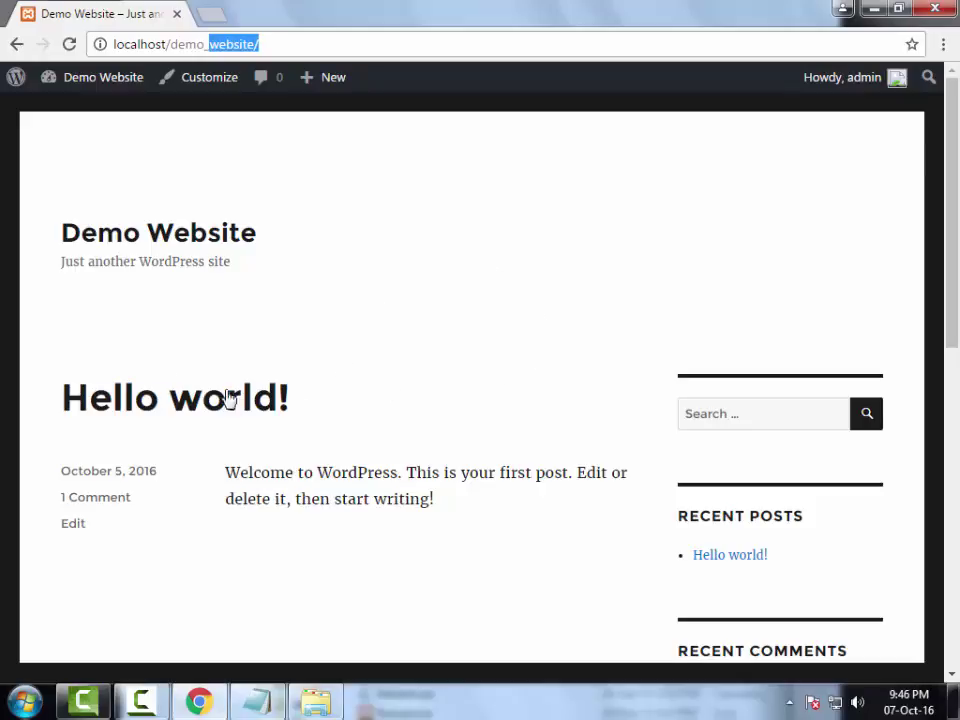
# - Confirm the demo_web folder name in Explorer and load localhost/demo_web instead
pyautogui.click(325, 703)
pyautogui.click(406, 280)
pyautogui.press('F2')
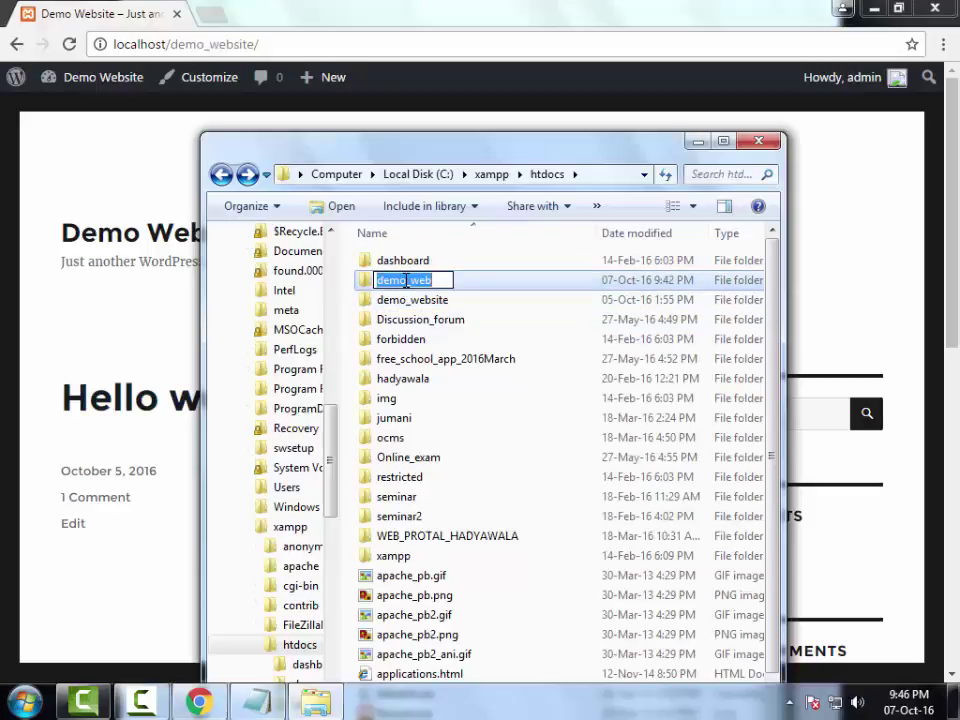
pyautogui.moveTo(176, 44); pyautogui.dragTo(345, 58)
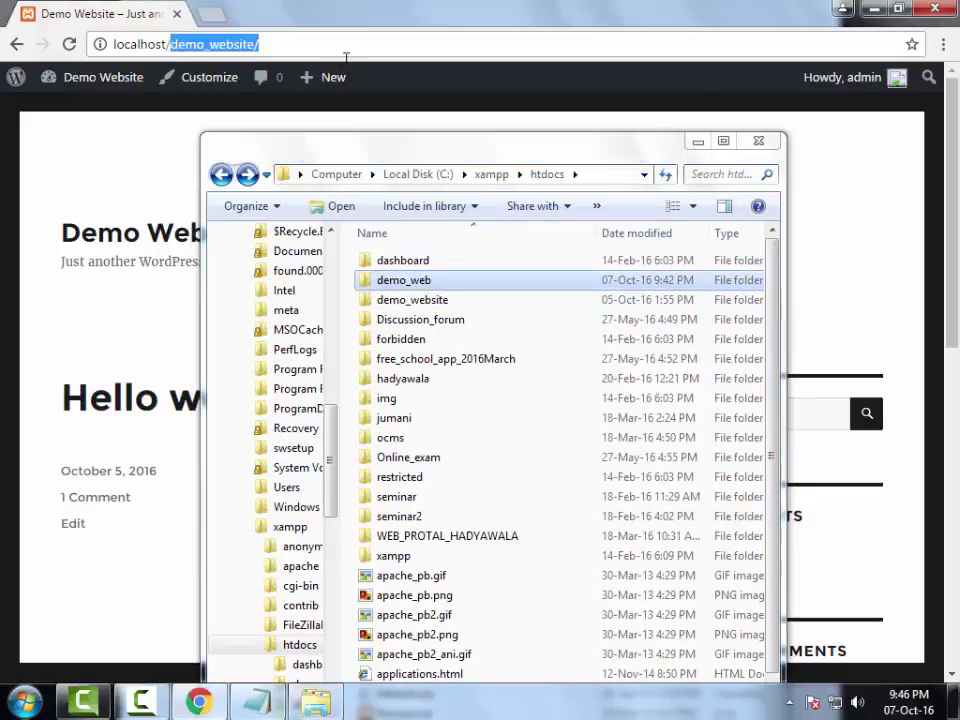
pyautogui.write('demo_web')
pyautogui.press('Return')
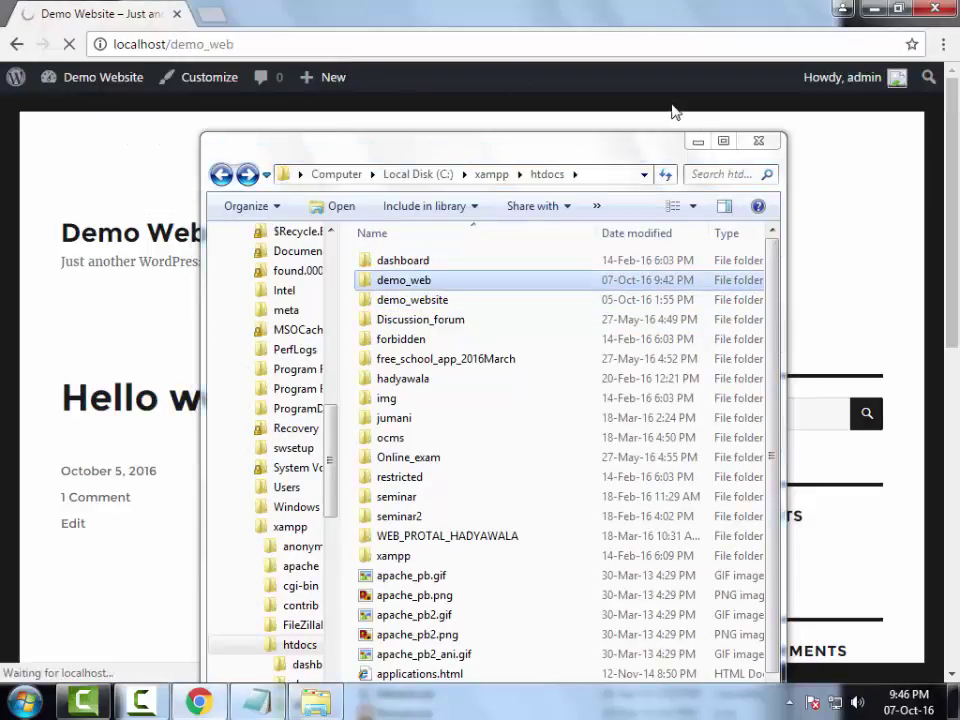
# - Keep English (United States) as the WordPress install language and continue
pyautogui.click(697, 141)
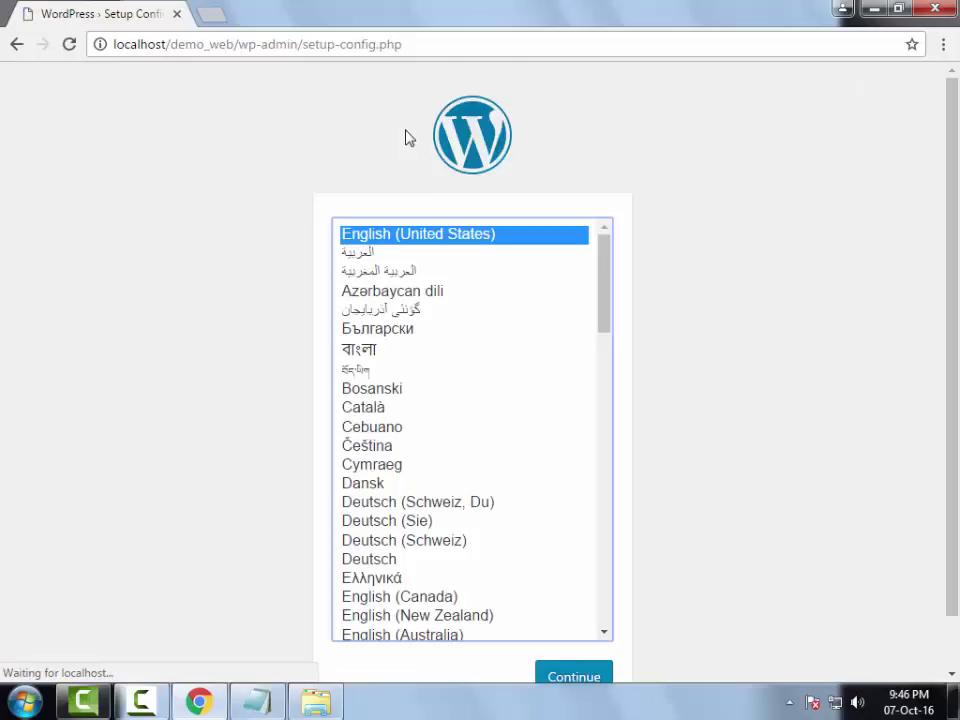
pyautogui.scroll(-1, 294, 189)
pyautogui.scroll(1, 294, 189)
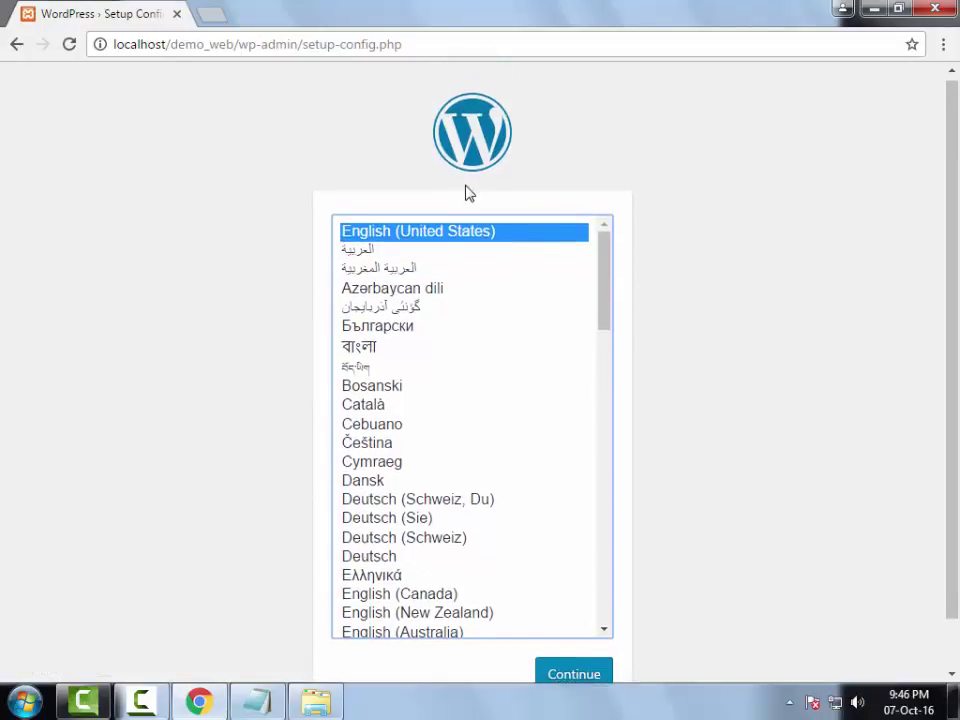
pyautogui.scroll(-1, 467, 193)
pyautogui.scroll(-2, 488, 270)
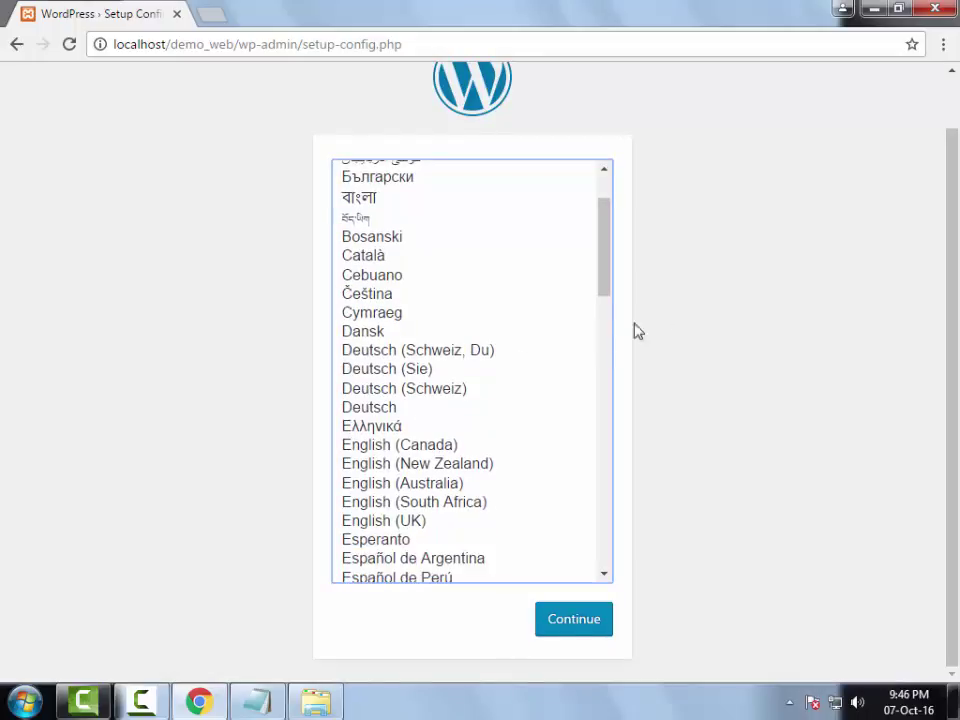
pyautogui.click(583, 622)
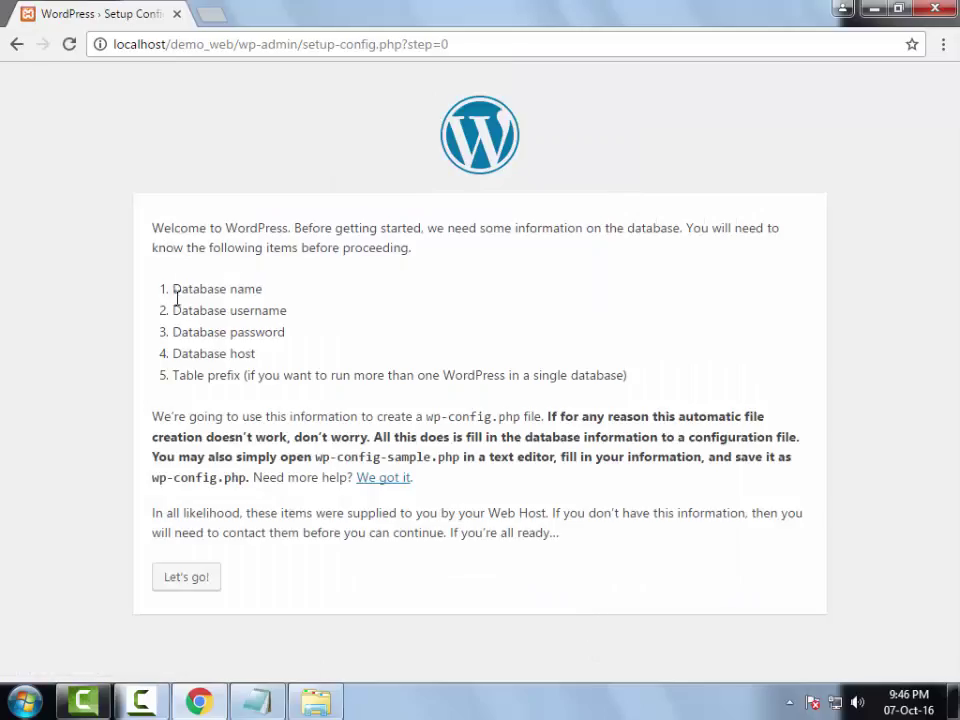
# - Review the required database name, username, password and table prefix, then proceed to the connection form
pyautogui.moveTo(175, 289); pyautogui.dragTo(263, 355)
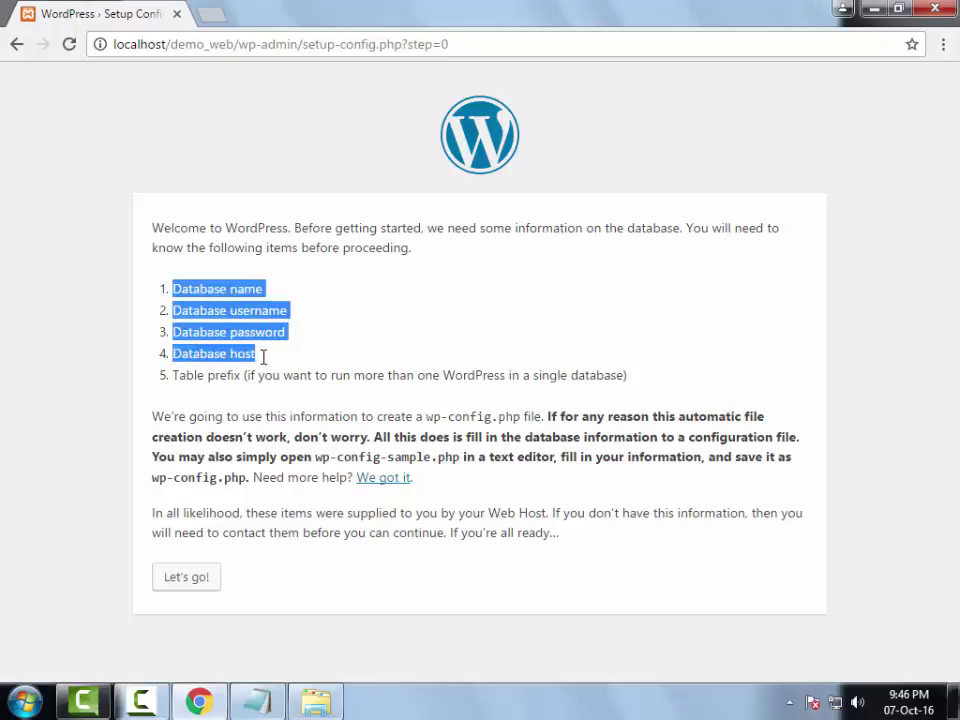
pyautogui.moveTo(178, 376); pyautogui.dragTo(269, 385)
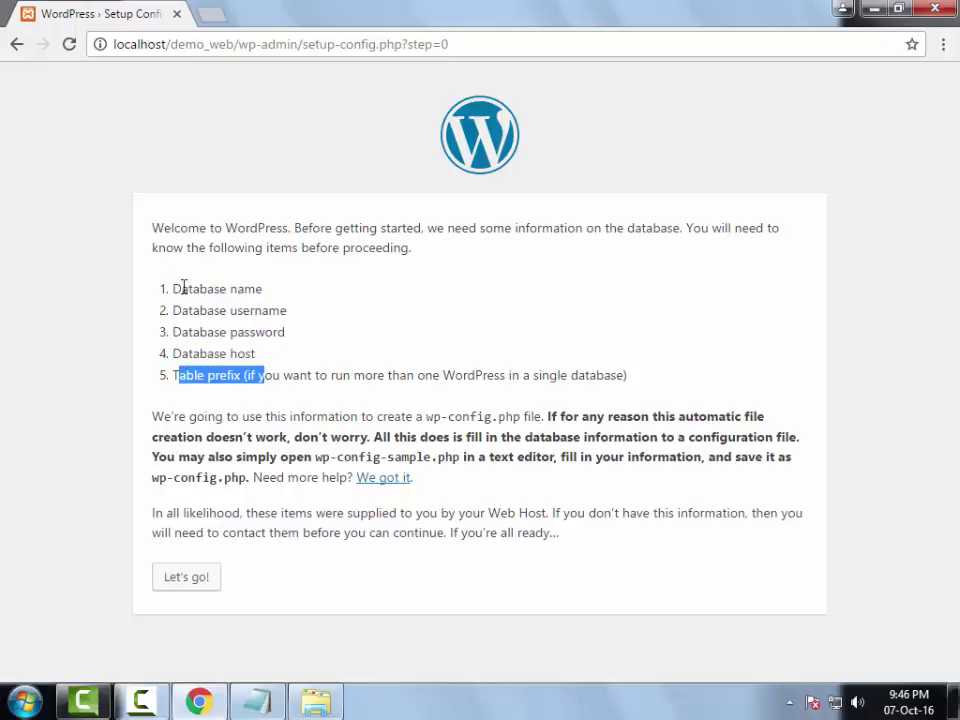
pyautogui.moveTo(174, 288); pyautogui.dragTo(270, 290)
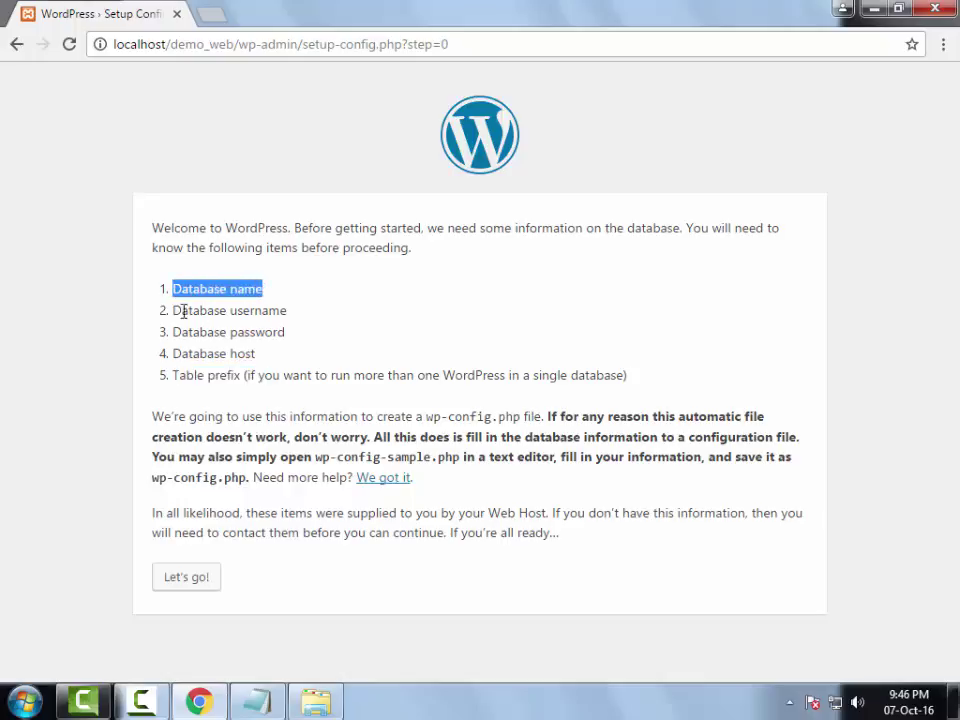
pyautogui.moveTo(176, 310); pyautogui.dragTo(255, 322)
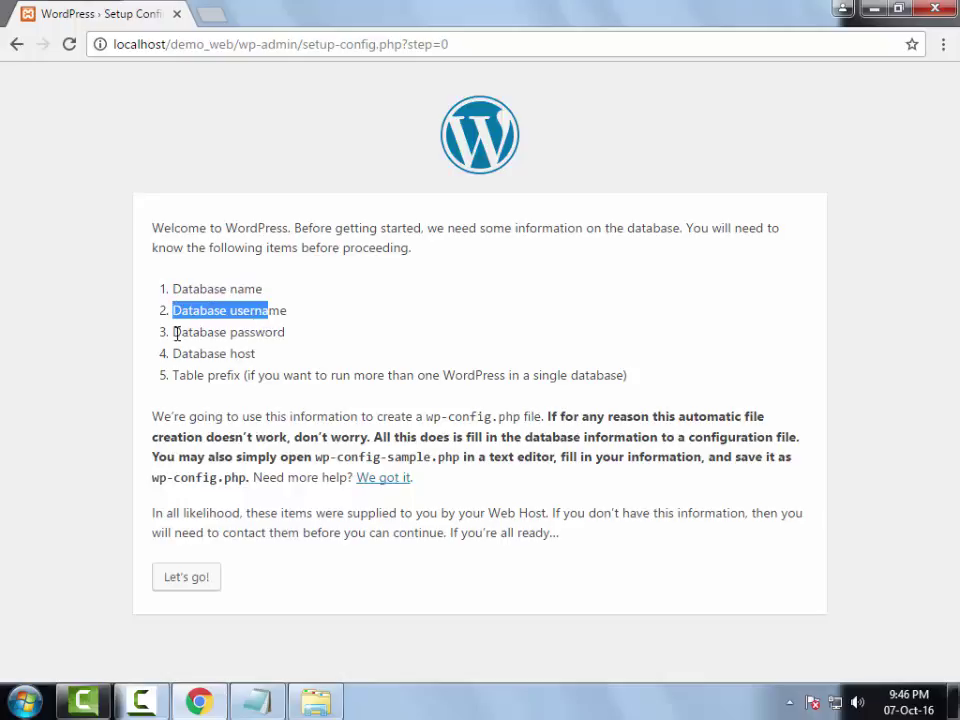
pyautogui.moveTo(176, 332); pyautogui.dragTo(200, 355)
pyautogui.click(197, 579)
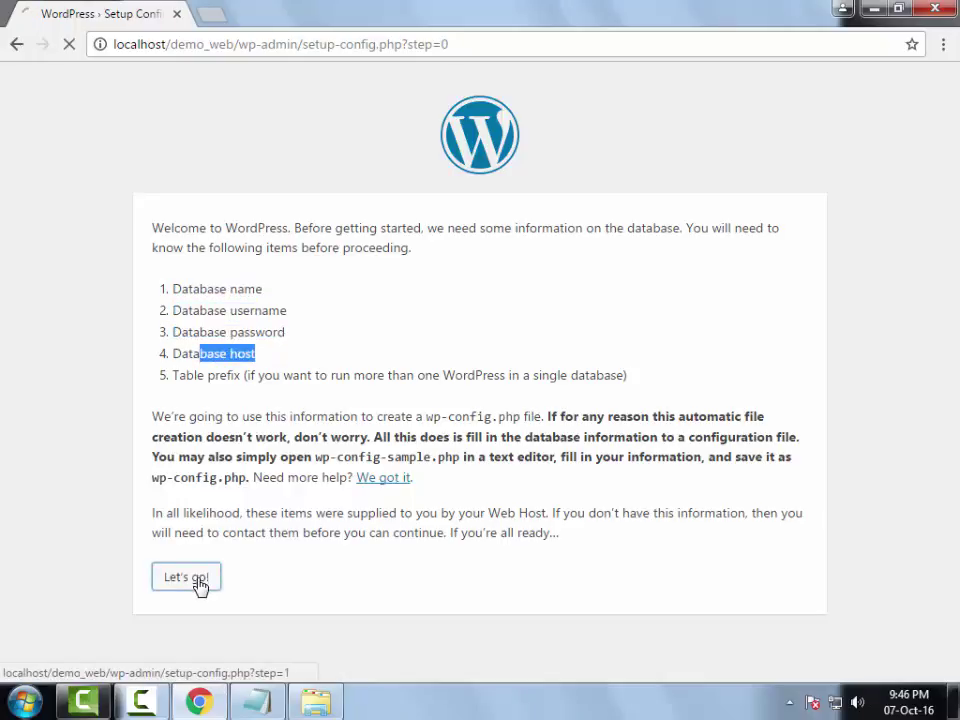
pyautogui.moveTo(396, 284); pyautogui.dragTo(285, 270)
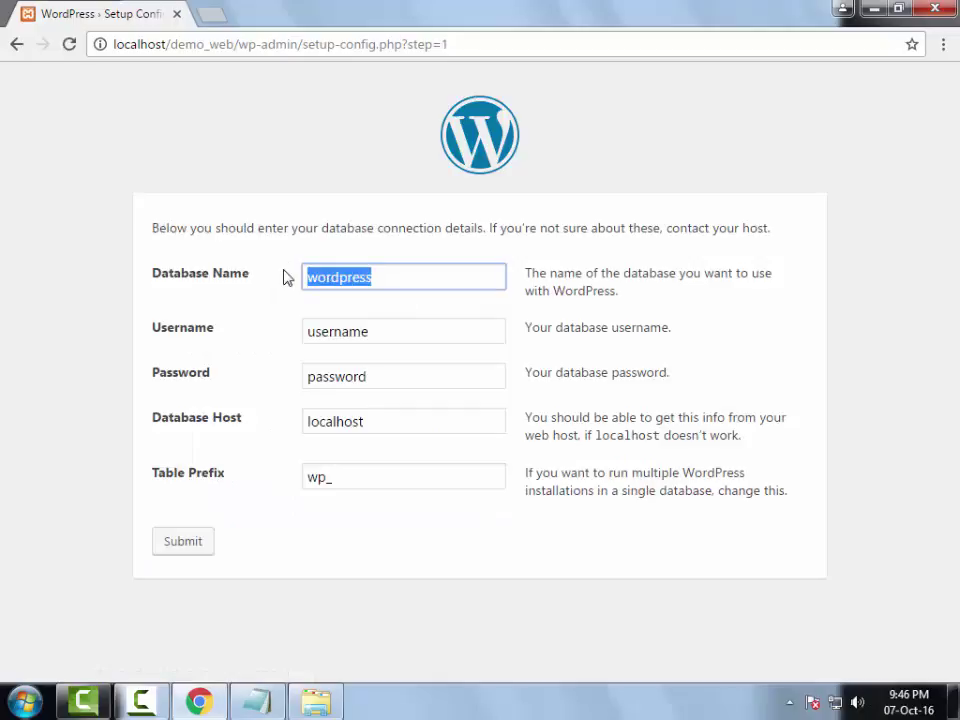
# - Enter demo_website as the database name and open localhost/phpmyadmin in a new tab
pyautogui.write('demo')
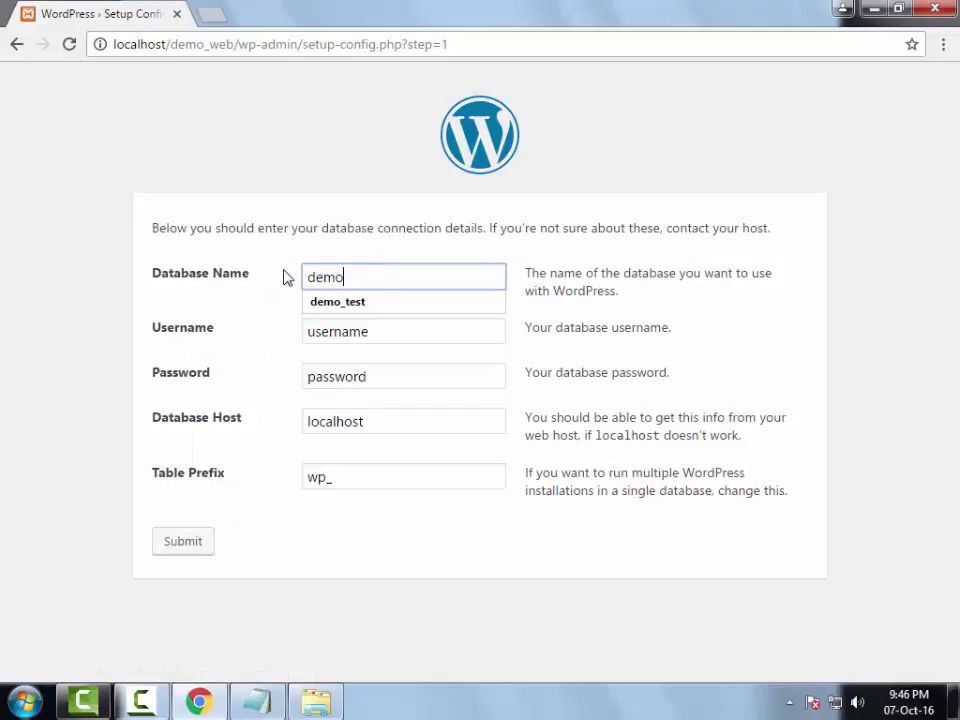
pyautogui.write('_website')
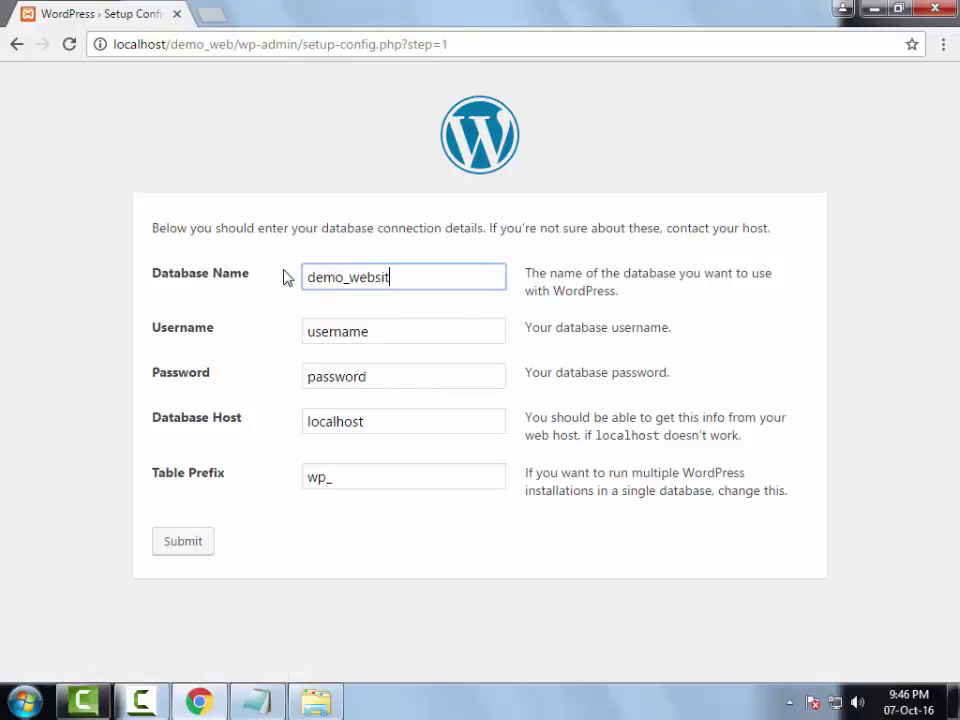
pyautogui.click(210, 12)
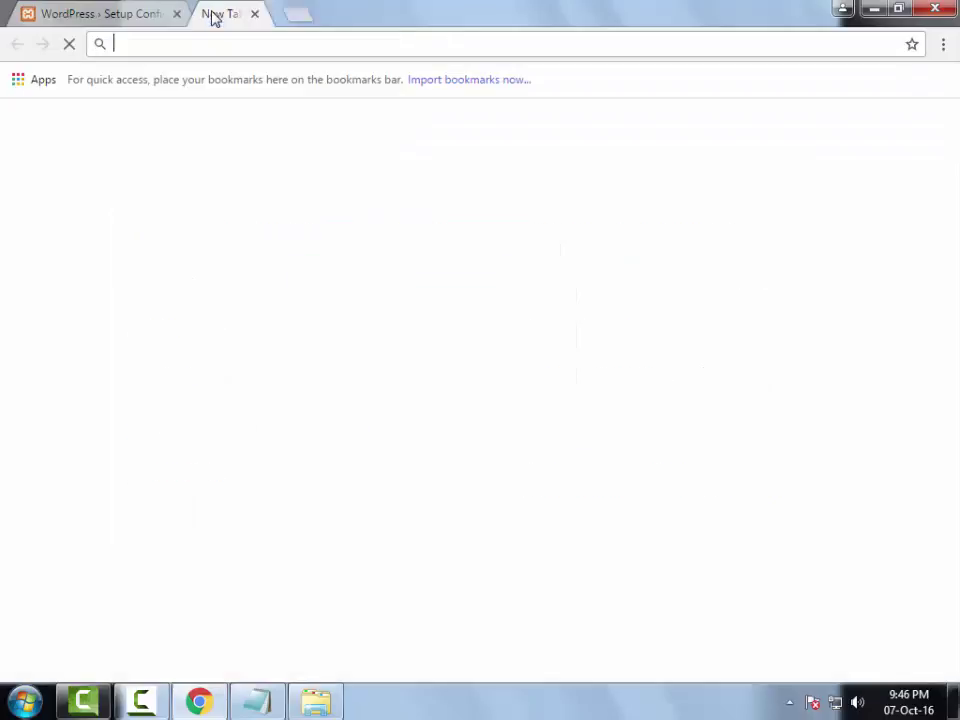
pyautogui.write('local')
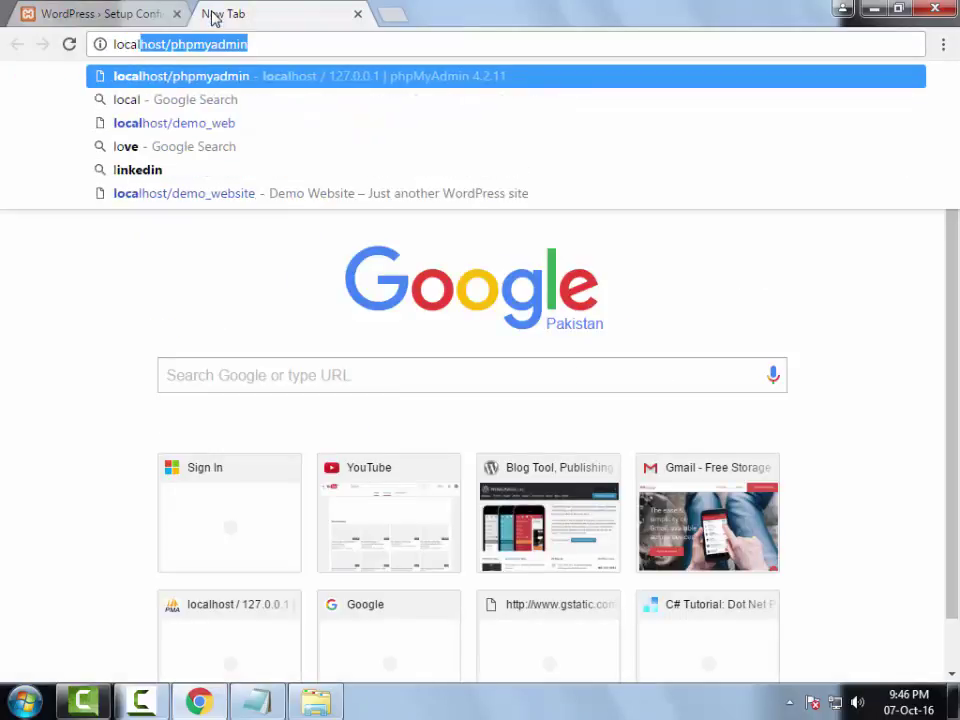
pyautogui.press('Return')
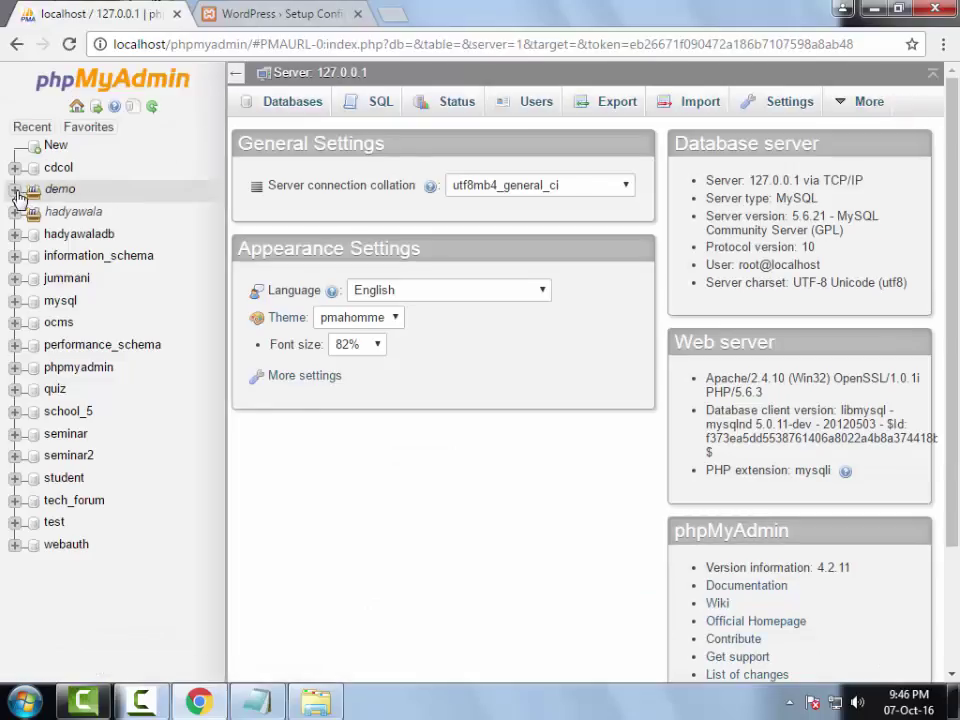
# - Copy the demo_website name from phpMyAdmin into the setup form's Database Name field
pyautogui.click(15, 189)
pyautogui.doubleClick(70, 233)
pyautogui.hotkey('ctrl', 'c')
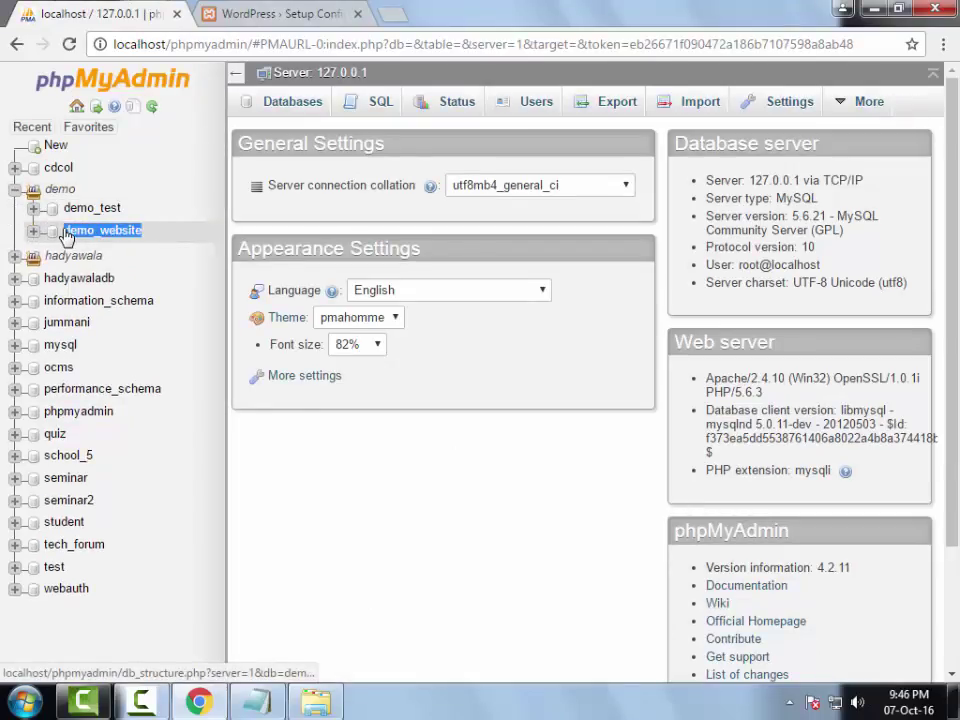
pyautogui.click(328, 12)
pyautogui.hotkey('ctrl', 'v')
pyautogui.moveTo(364, 323); pyautogui.dragTo(236, 324)
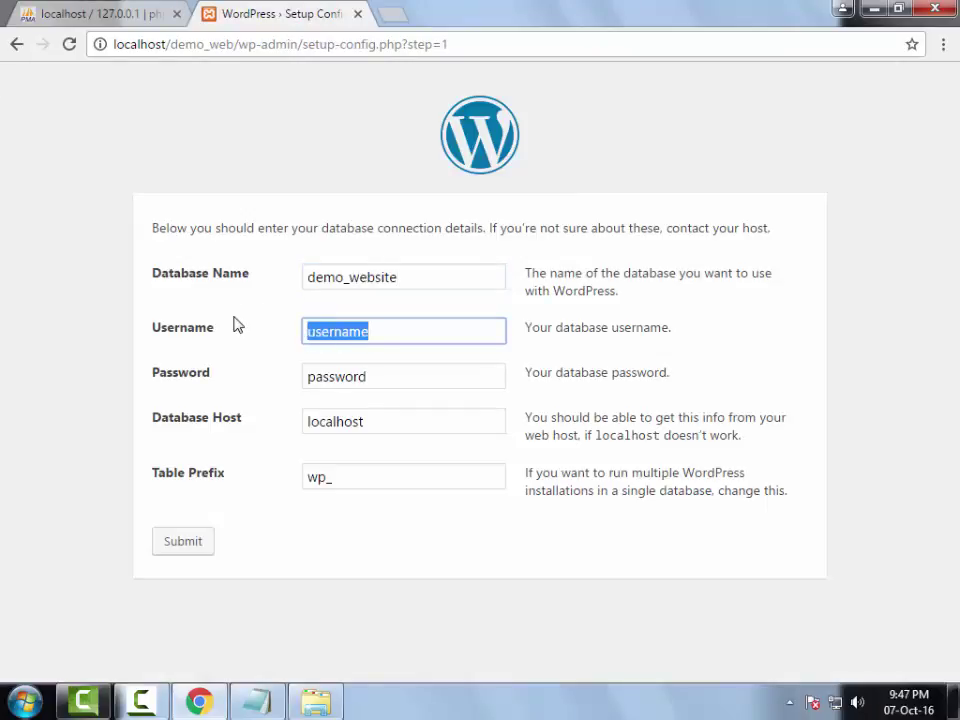
# - Set the database username to root with an empty password and submit
pyautogui.write('root')
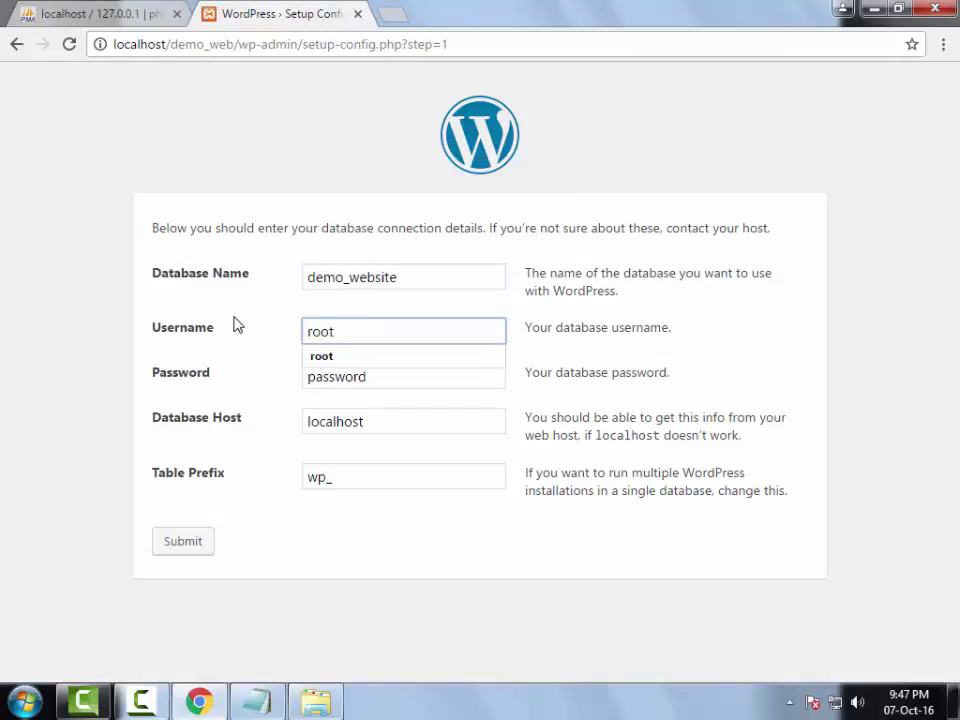
pyautogui.moveTo(390, 380); pyautogui.dragTo(306, 375)
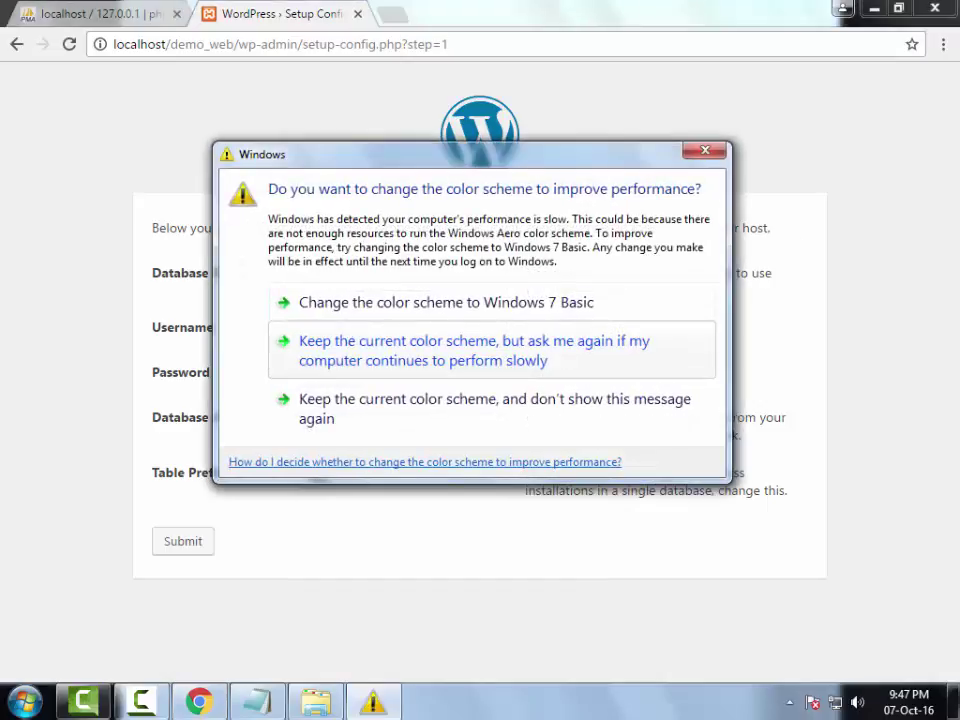
pyautogui.click(710, 152)
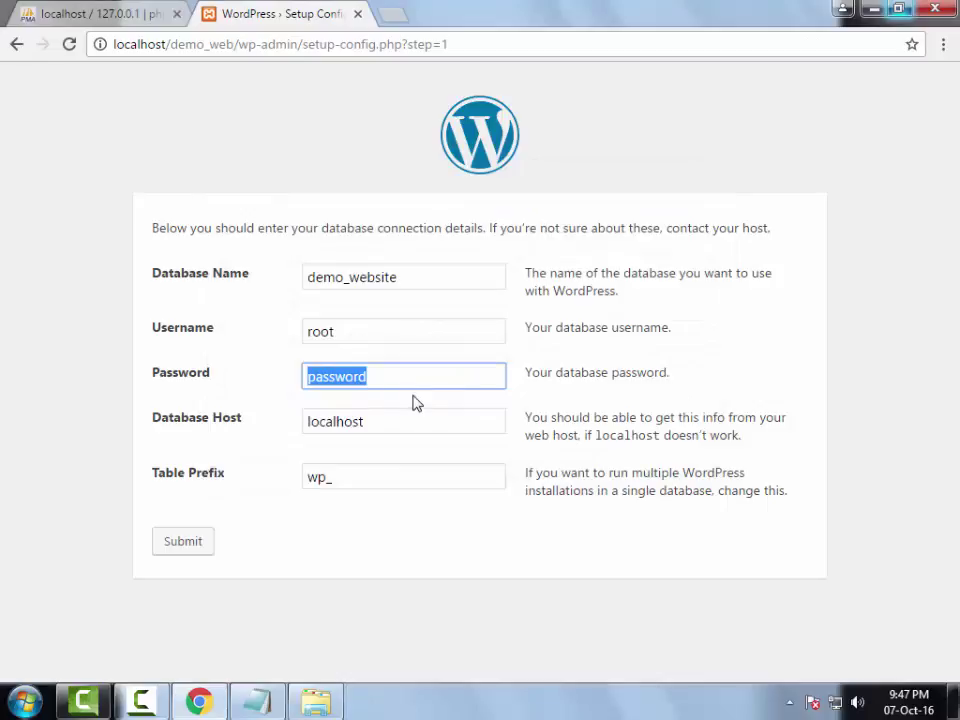
pyautogui.moveTo(411, 384); pyautogui.dragTo(273, 373)
pyautogui.press('BackSpace')
pyautogui.press('Return')
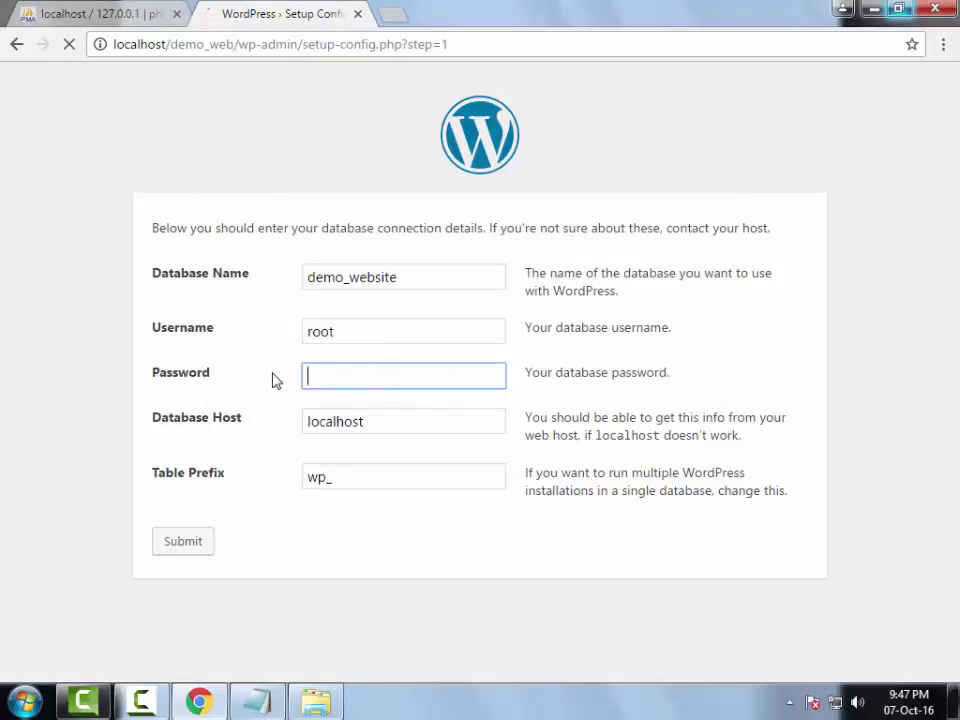
# - Return to the database form and clear the Password field again
pyautogui.click(16, 44)
pyautogui.click(388, 379)
pyautogui.doubleClick(388, 379)
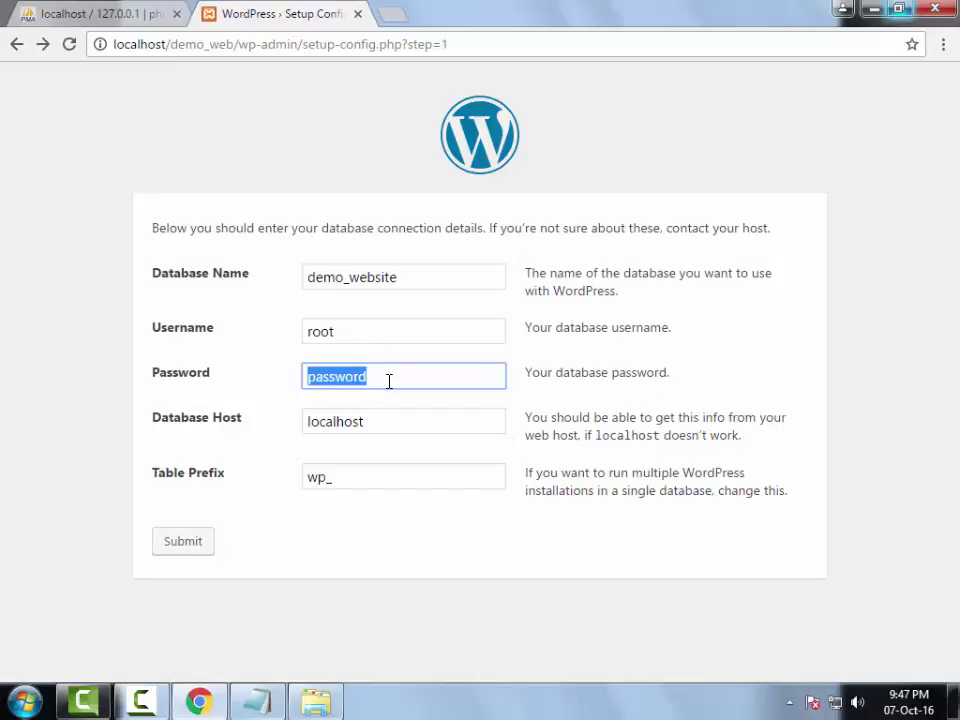
pyautogui.press('BackSpace')
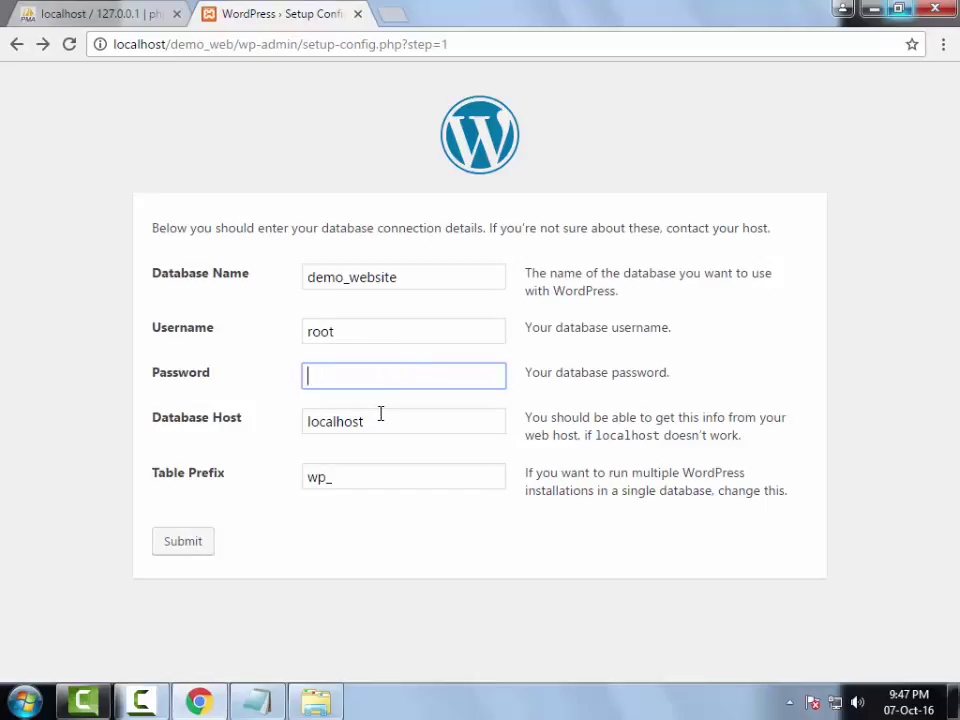
# - Keep localhost as host and wp_ as table prefix, then resubmit the form
pyautogui.moveTo(381, 418); pyautogui.dragTo(281, 418)
pyautogui.moveTo(168, 44); pyautogui.dragTo(110, 44)
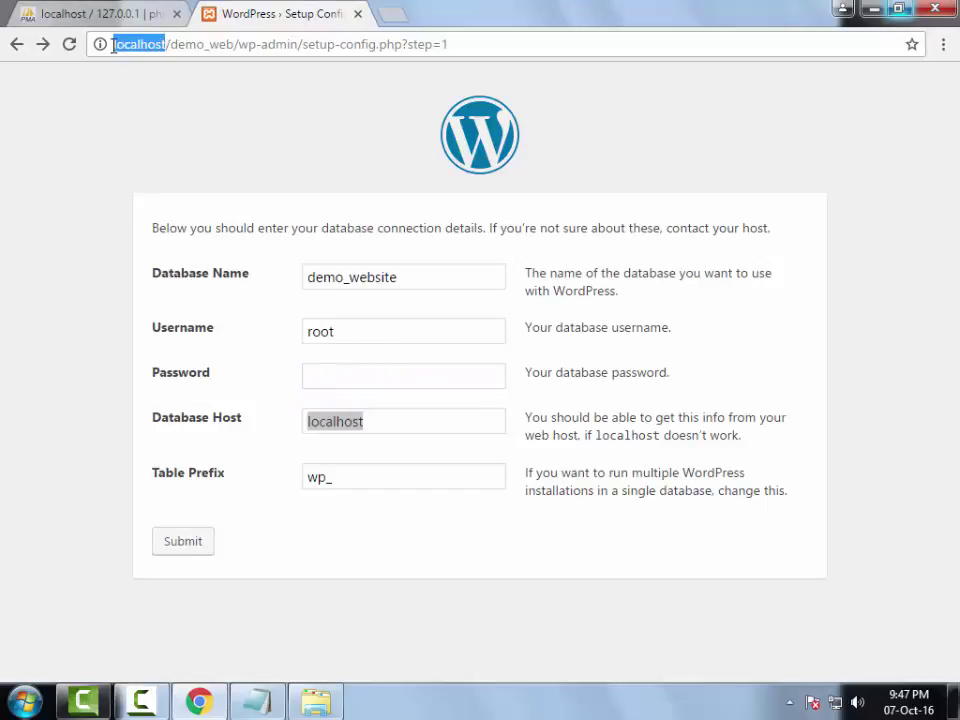
pyautogui.moveTo(401, 465); pyautogui.dragTo(284, 466)
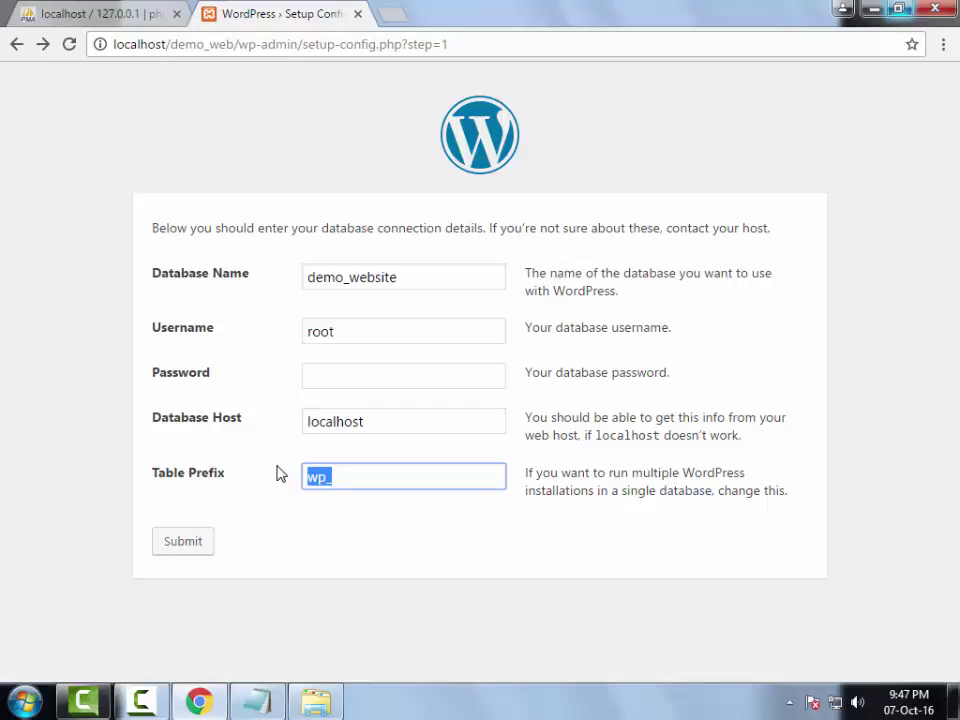
pyautogui.click(347, 476)
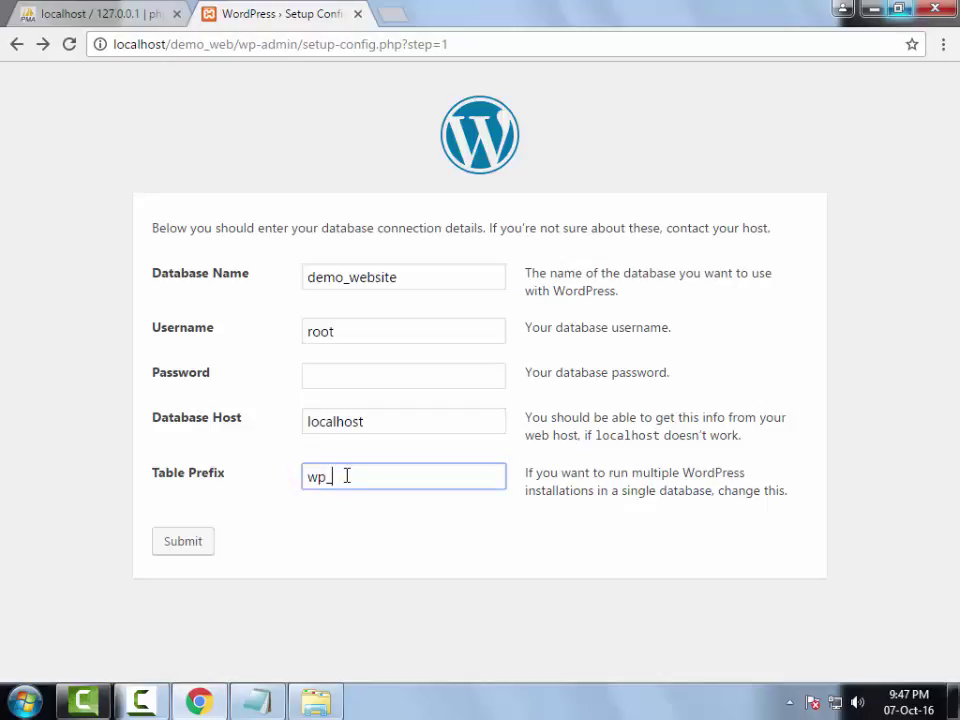
pyautogui.moveTo(347, 476); pyautogui.dragTo(298, 469)
pyautogui.click(357, 483)
pyautogui.write('abc')
pyautogui.press('BackSpace')
pyautogui.press('BackSpace')
pyautogui.press('BackSpace')
pyautogui.click(182, 548)
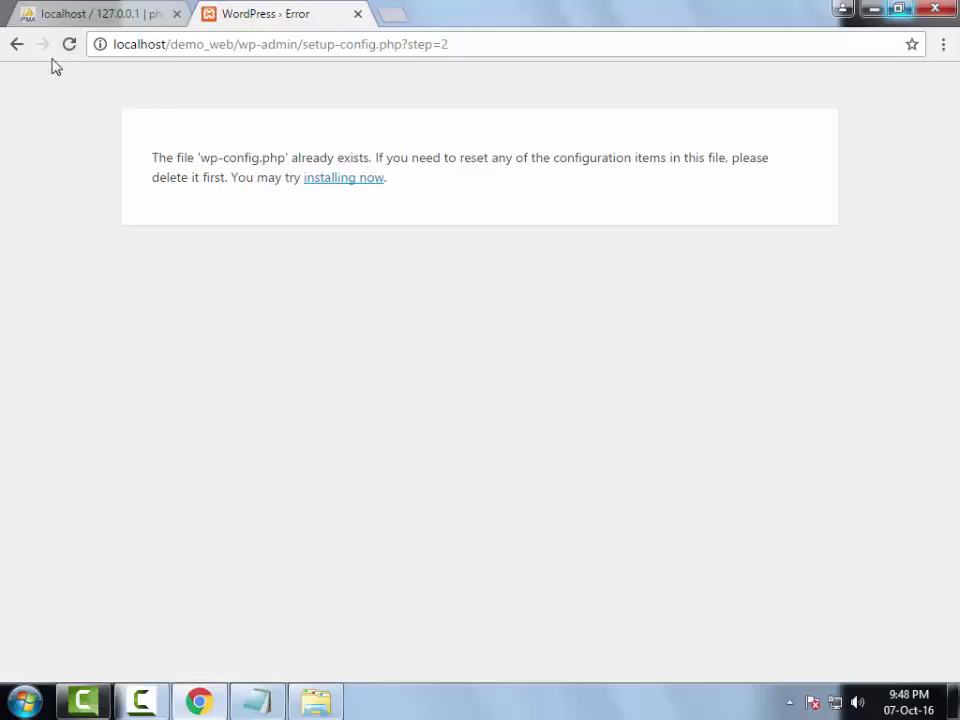
pyautogui.click(16, 43)
pyautogui.click(419, 374)
pyautogui.doubleClick(419, 374)
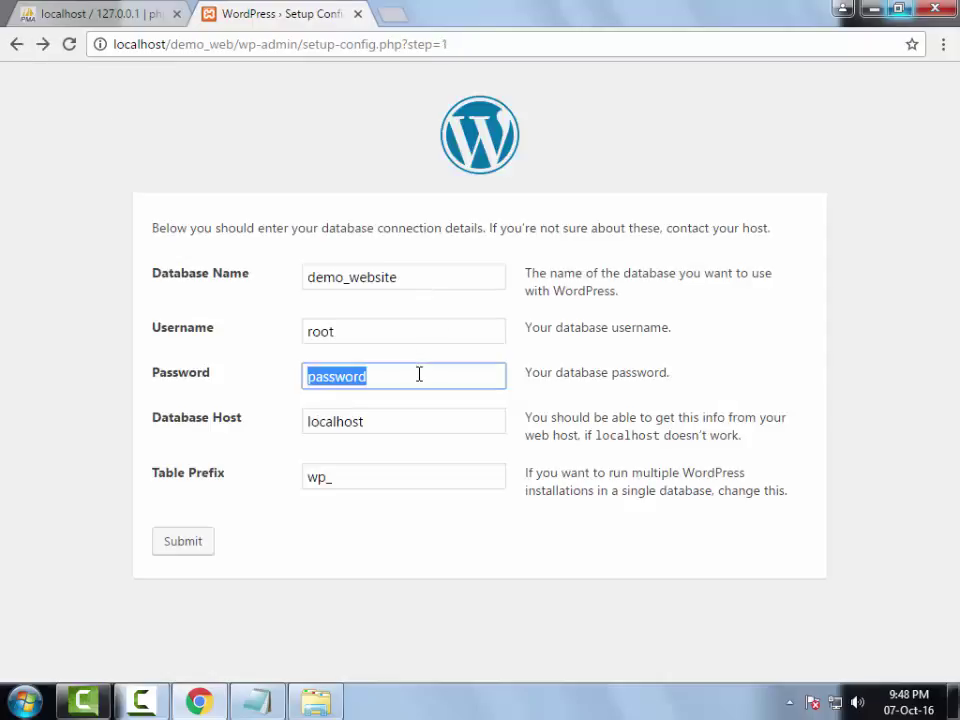
pyautogui.press('BackSpace')
pyautogui.click(183, 541)
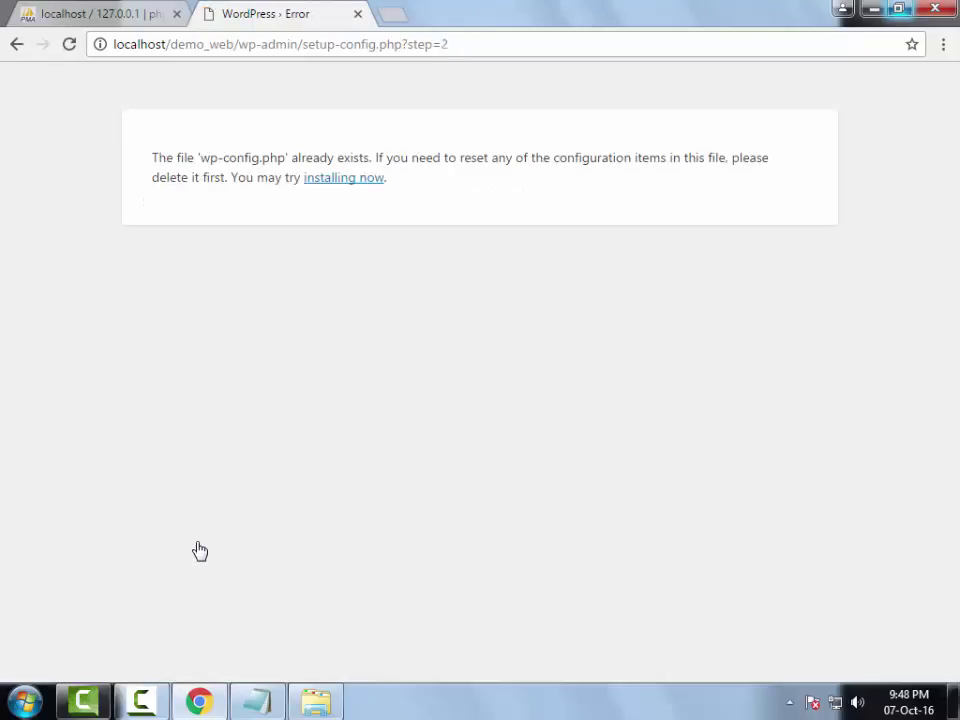
pyautogui.moveTo(200, 157); pyautogui.dragTo(287, 157)
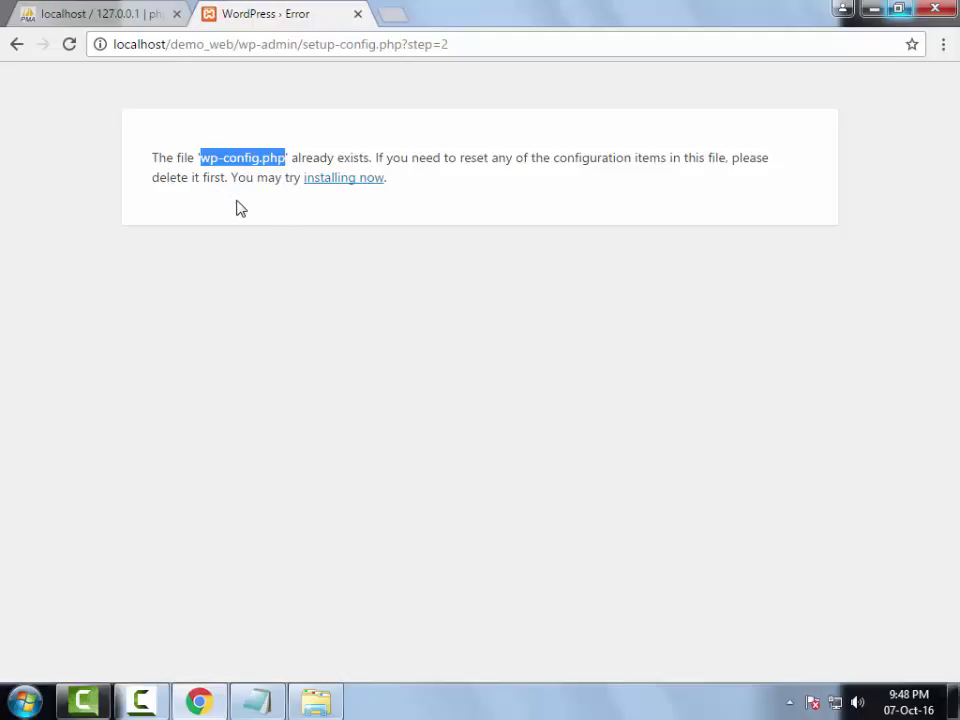
# - Open C:\xampp\htdocs\demo_web in Explorer and launch its wp-config.php file
pyautogui.click(336, 710)
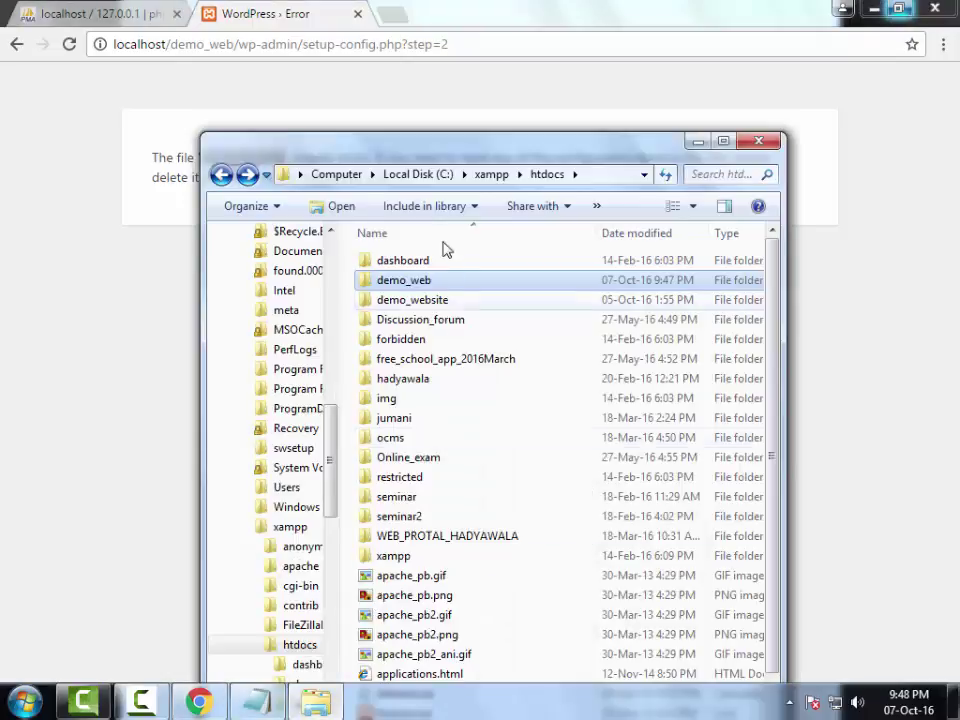
pyautogui.doubleClick(425, 305)
pyautogui.moveTo(420, 157); pyautogui.dragTo(580, 25)
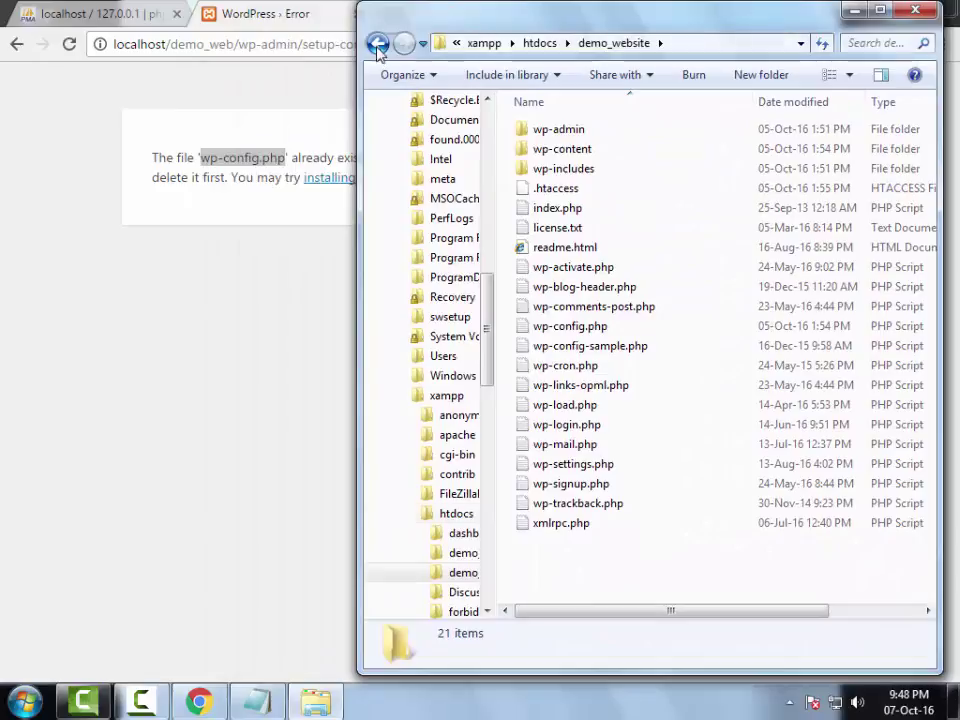
pyautogui.click(377, 43)
pyautogui.click(588, 150)
pyautogui.doubleClick(588, 150)
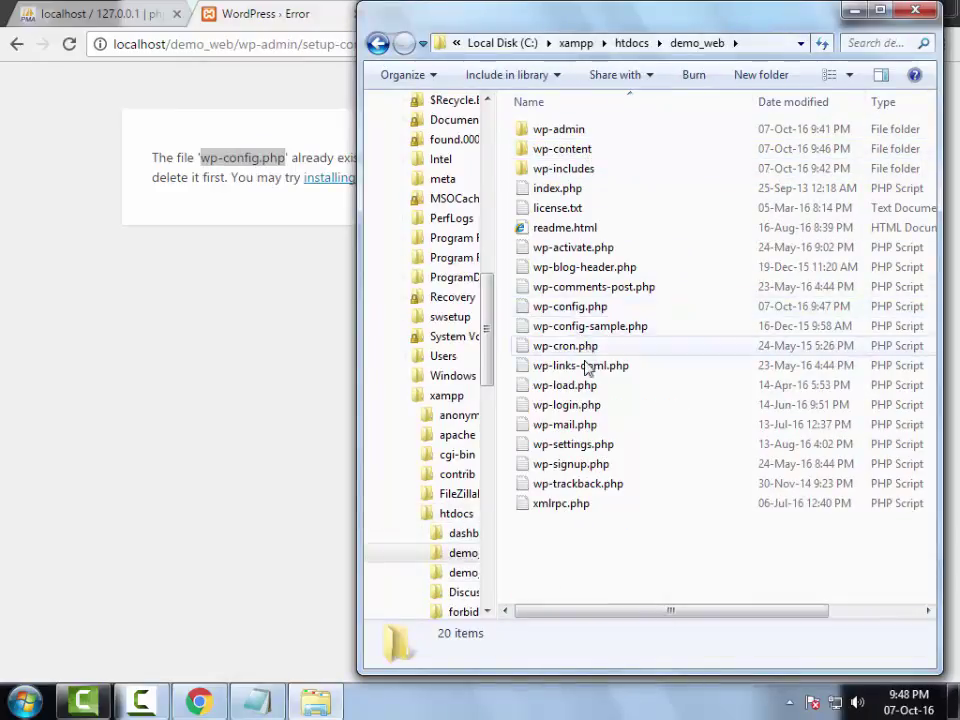
pyautogui.click(576, 310)
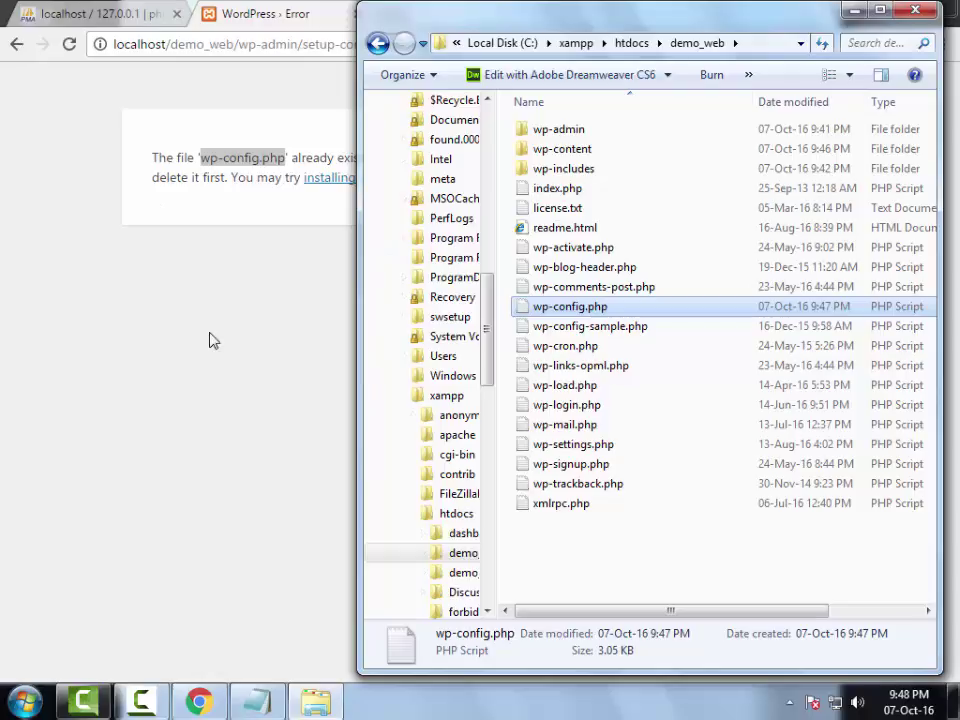
pyautogui.doubleClick(592, 307)
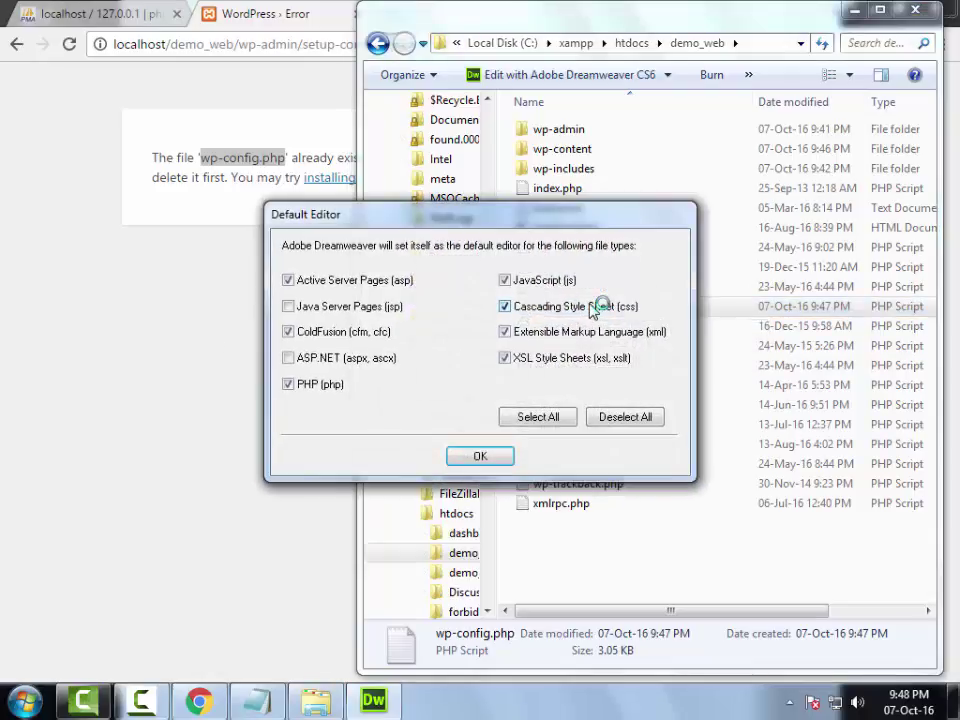
# - Accept Dreamweaver as default editor and bring wp-config.php up in Dreamweaver CS6
pyautogui.click(489, 462)
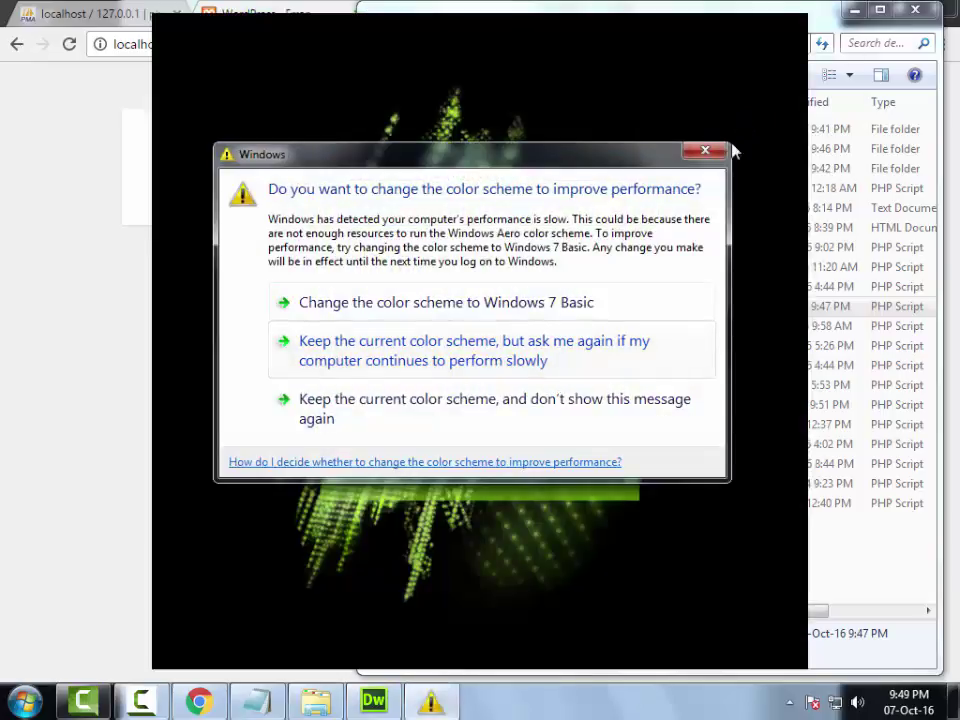
pyautogui.click(720, 155)
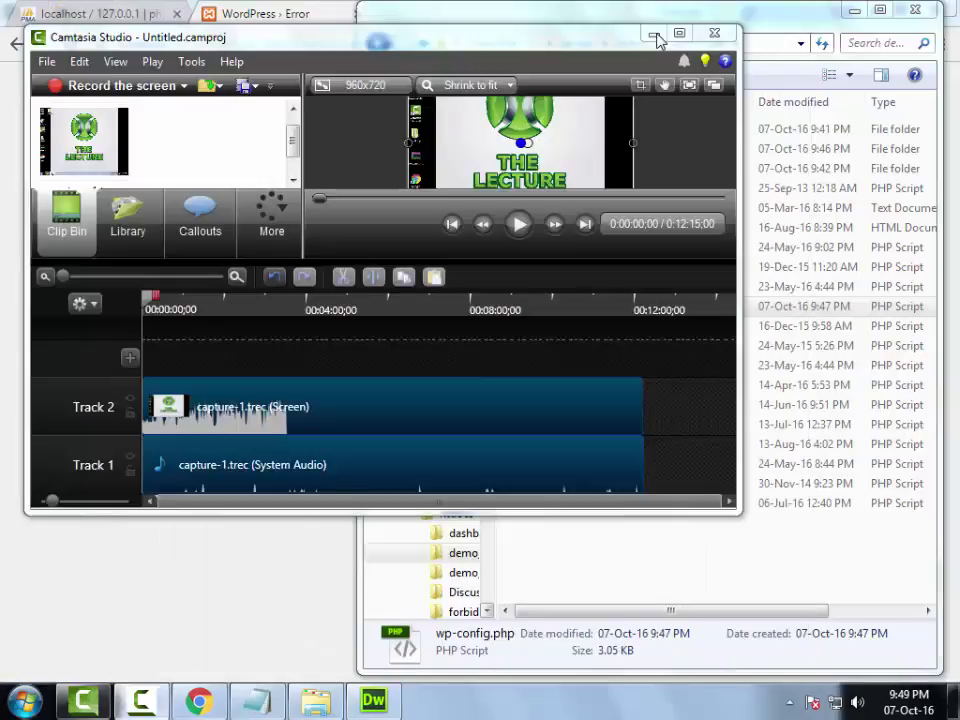
pyautogui.click(660, 33)
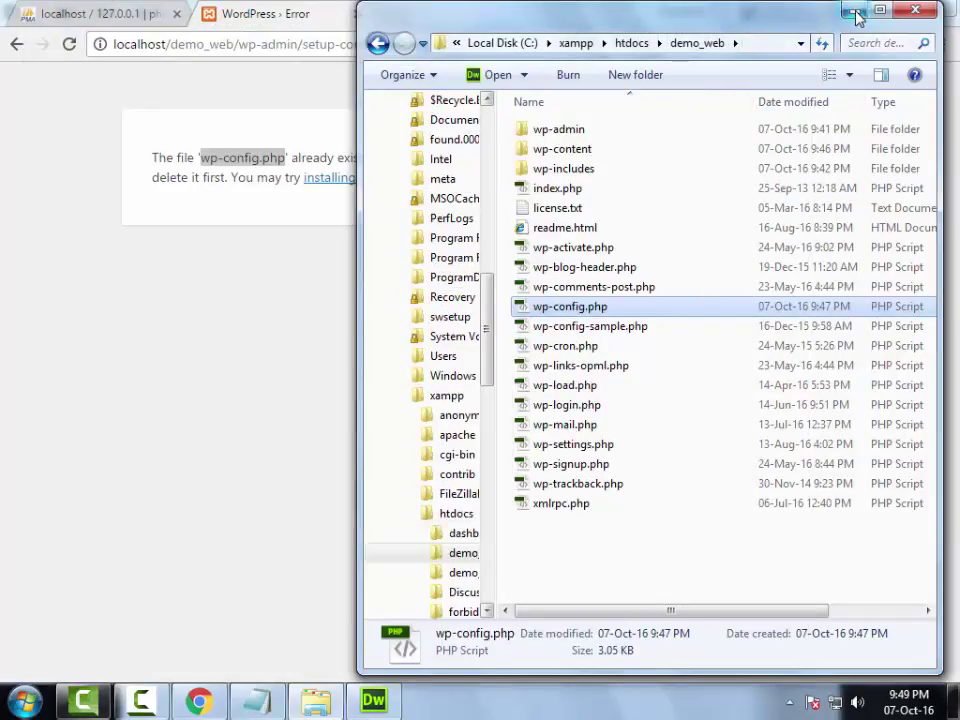
pyautogui.click(854, 10)
pyautogui.click(378, 700)
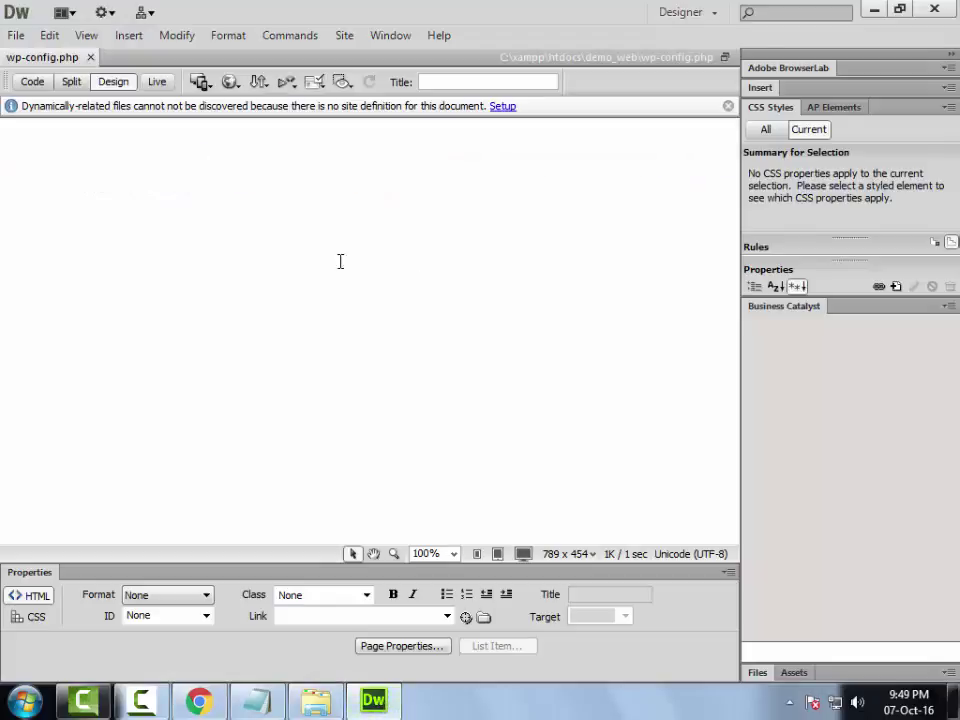
# - Check wp-config.php's source for database demo_website, user root, host localhost, then return to Chrome
pyautogui.click(33, 82)
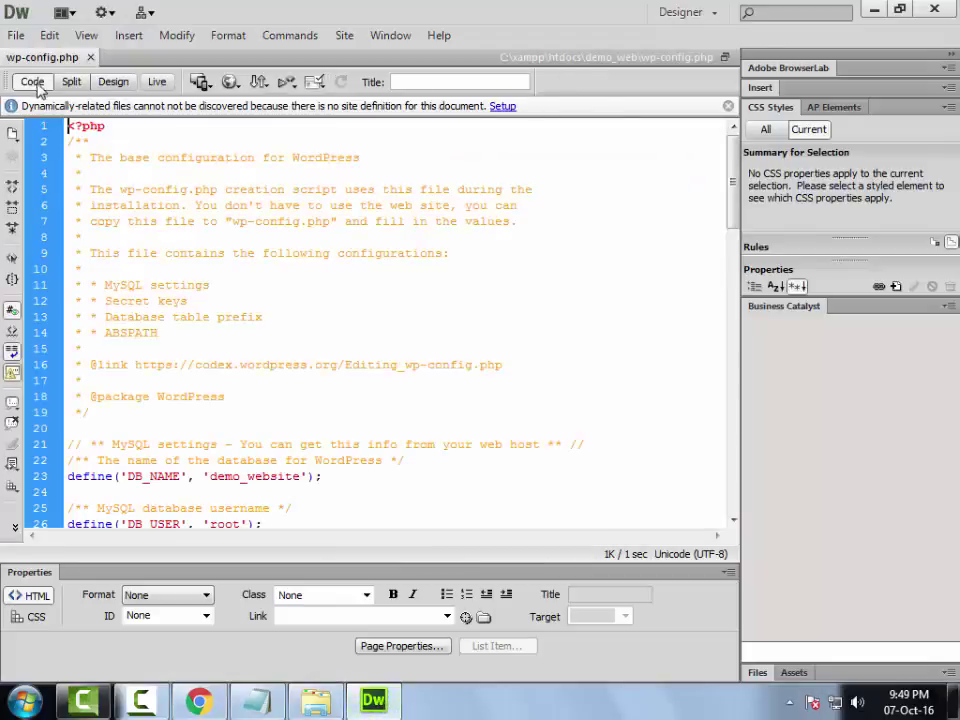
pyautogui.scroll(-3, 240, 305)
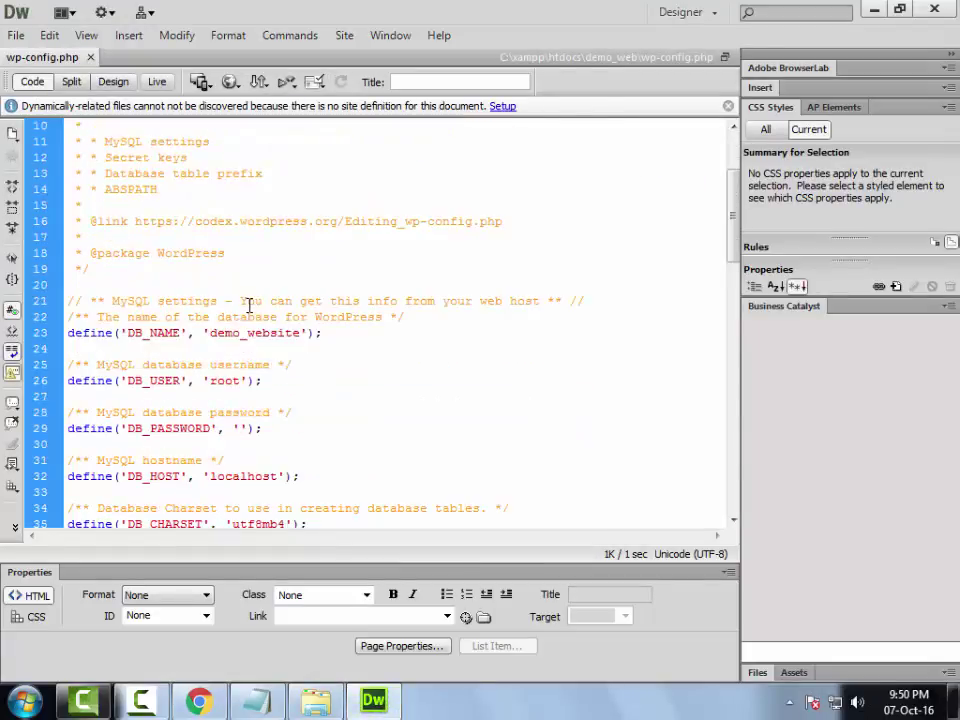
pyautogui.moveTo(127, 332); pyautogui.dragTo(145, 332)
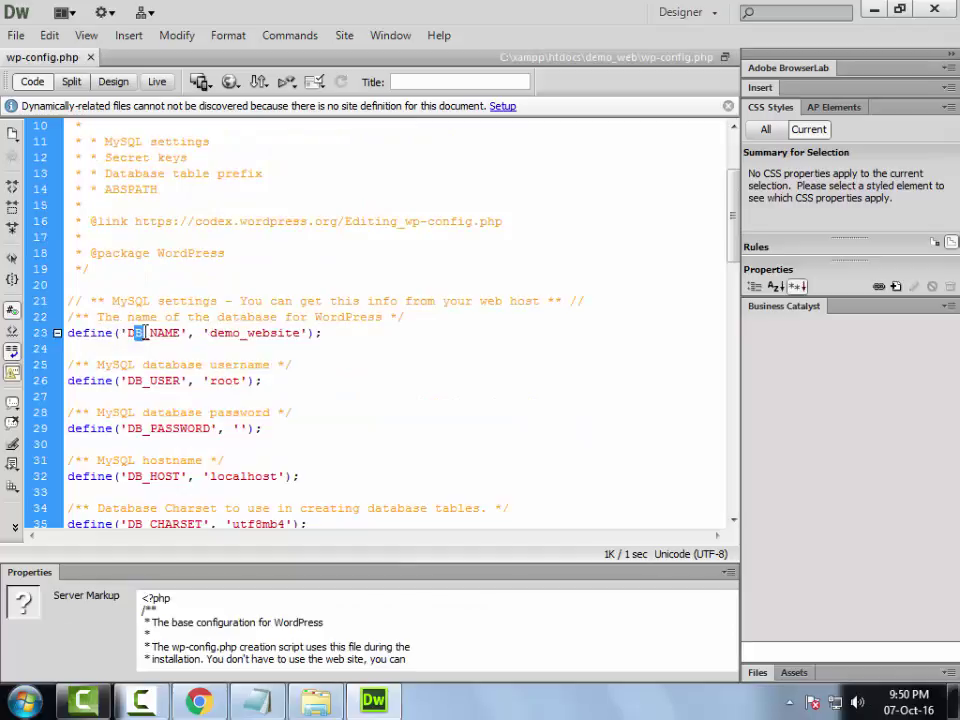
pyautogui.moveTo(209, 332); pyautogui.dragTo(283, 335)
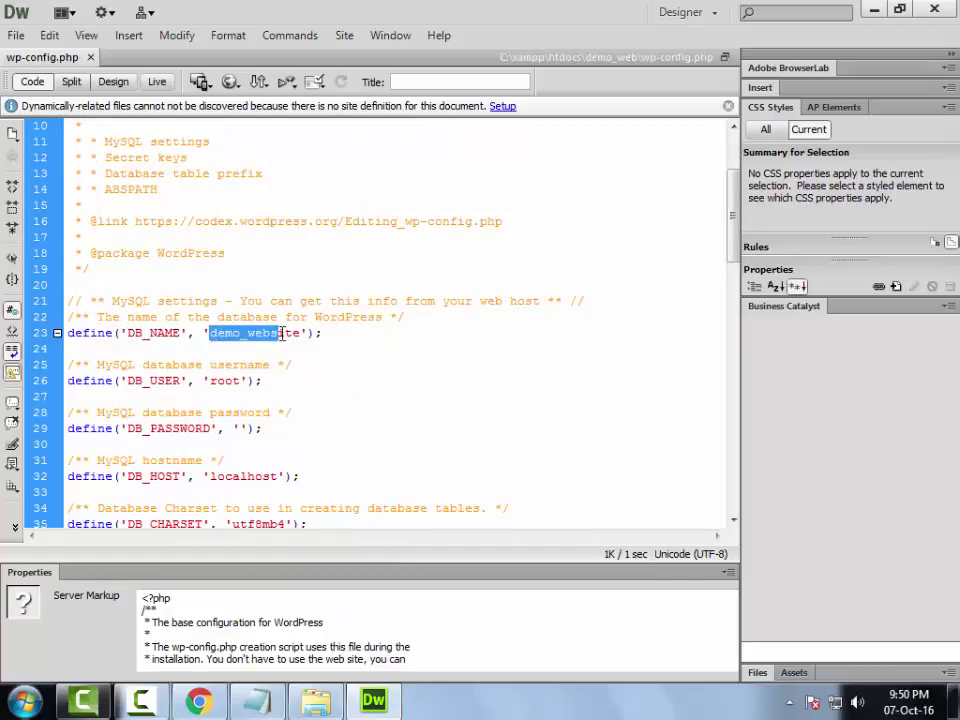
pyautogui.scroll(-2, 281, 332)
pyautogui.click(226, 285)
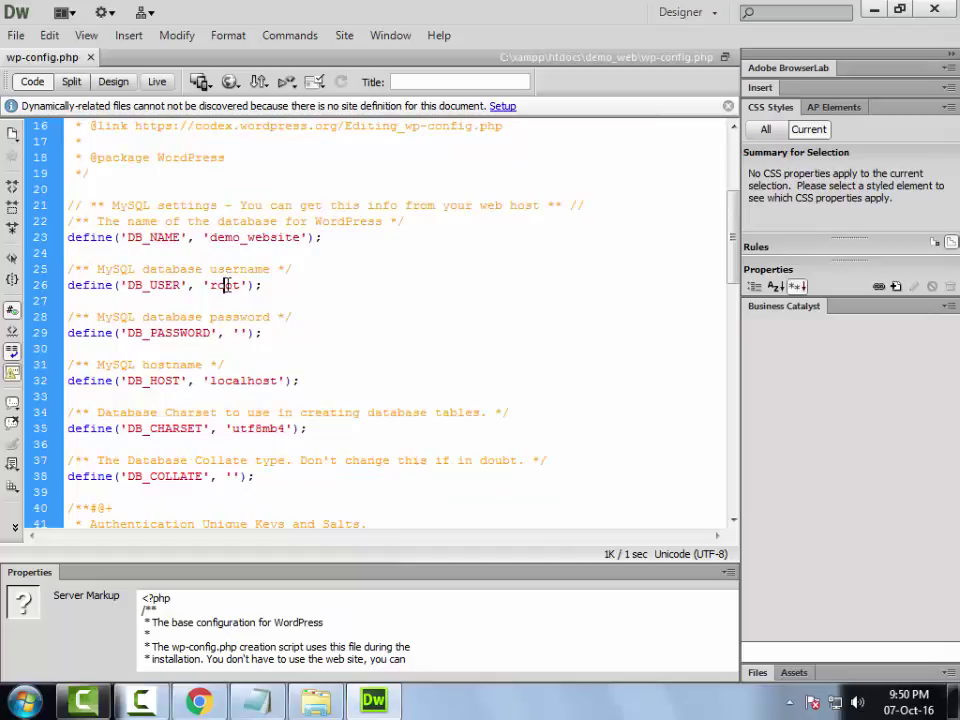
pyautogui.doubleClick(227, 380)
pyautogui.scroll(-7, 227, 380)
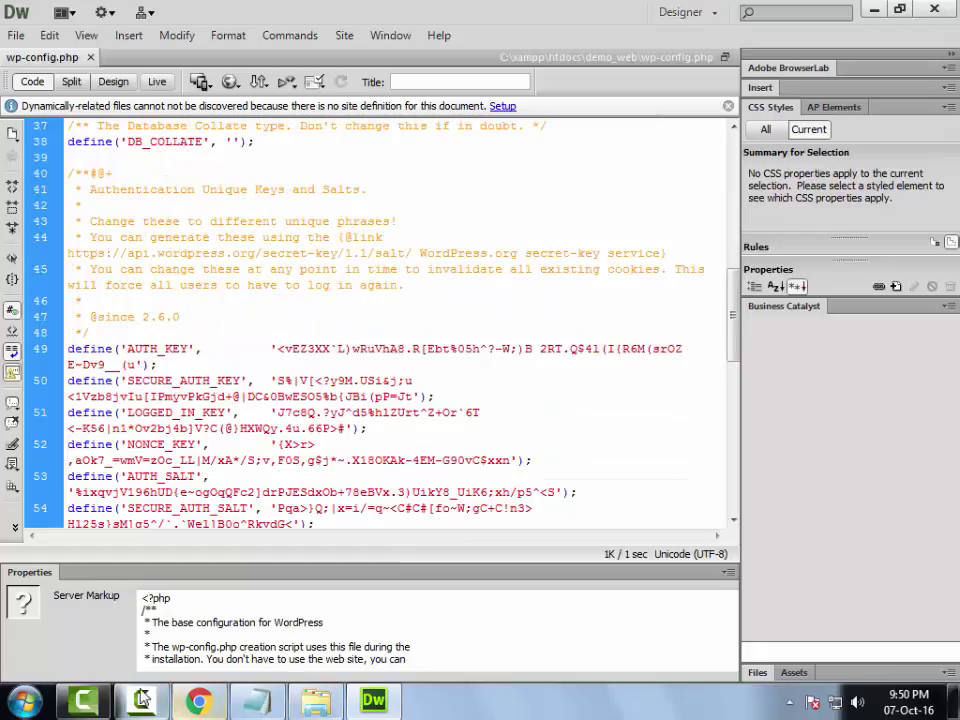
pyautogui.click(200, 703)
pyautogui.click(291, 44)
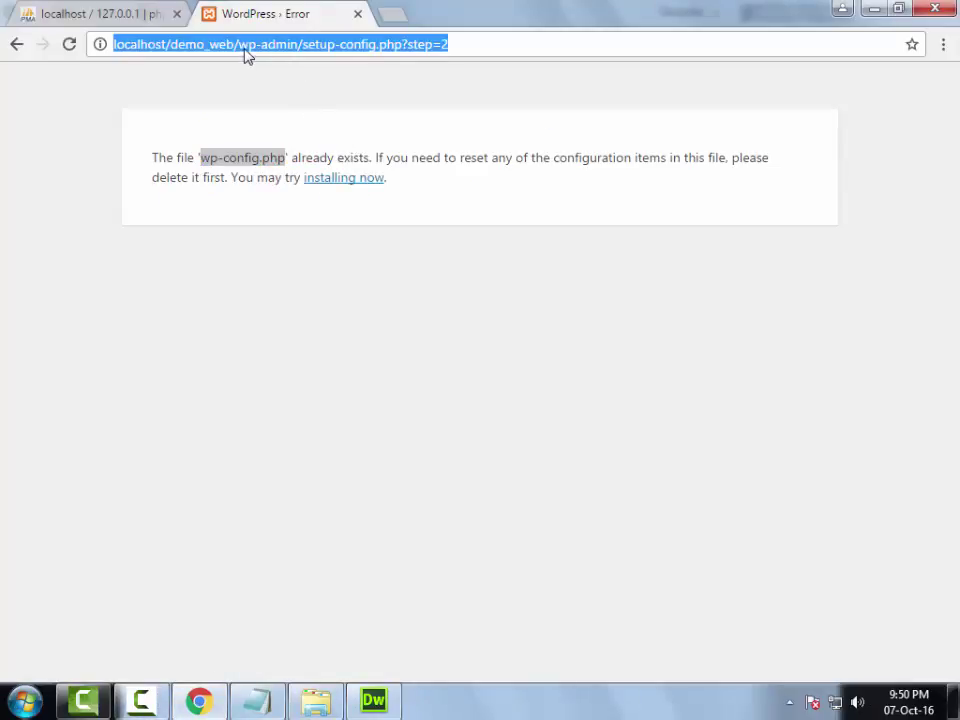
# - Trim the address to localhost/demo_web/ and load the site root to start installing
pyautogui.click(244, 44)
pyautogui.moveTo(244, 44); pyautogui.dragTo(506, 66)
pyautogui.press('BackSpace')
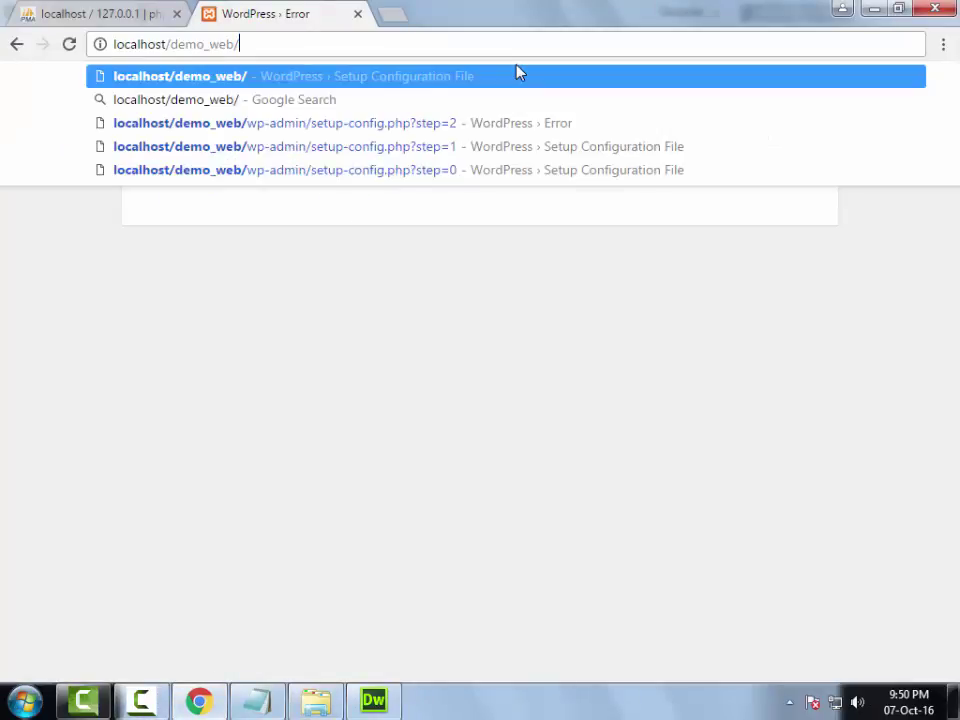
pyautogui.press('Return')
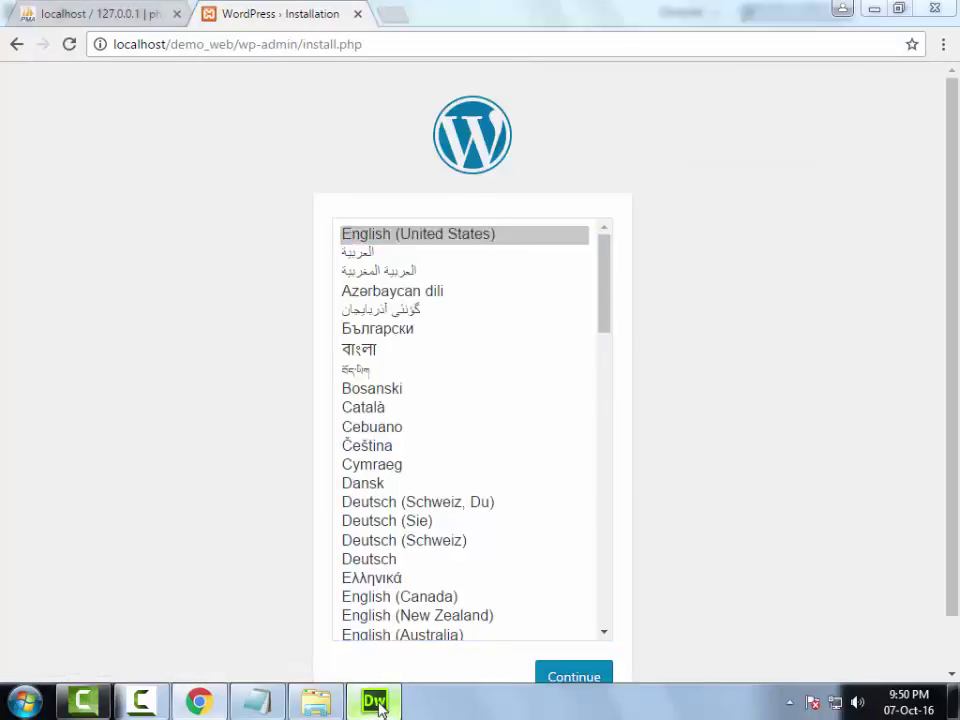
# - Bring wp-config.php back up in Dreamweaver to recheck its settings
pyautogui.click(374, 701)
pyautogui.scroll(10, 268, 330)
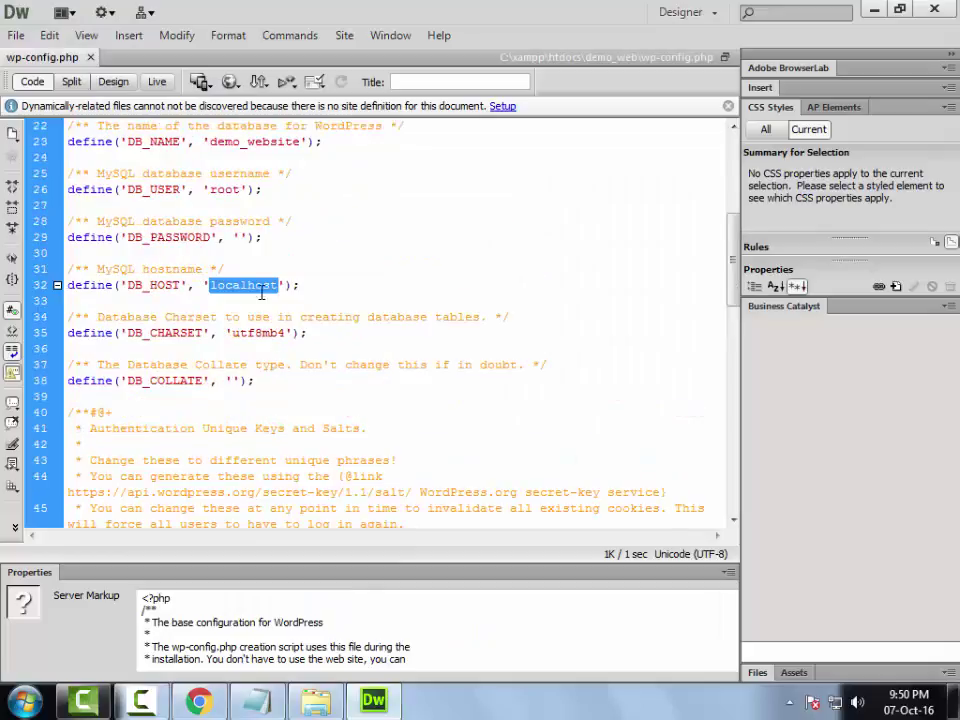
pyautogui.scroll(2, 262, 290)
pyautogui.moveTo(127, 237); pyautogui.dragTo(178, 237)
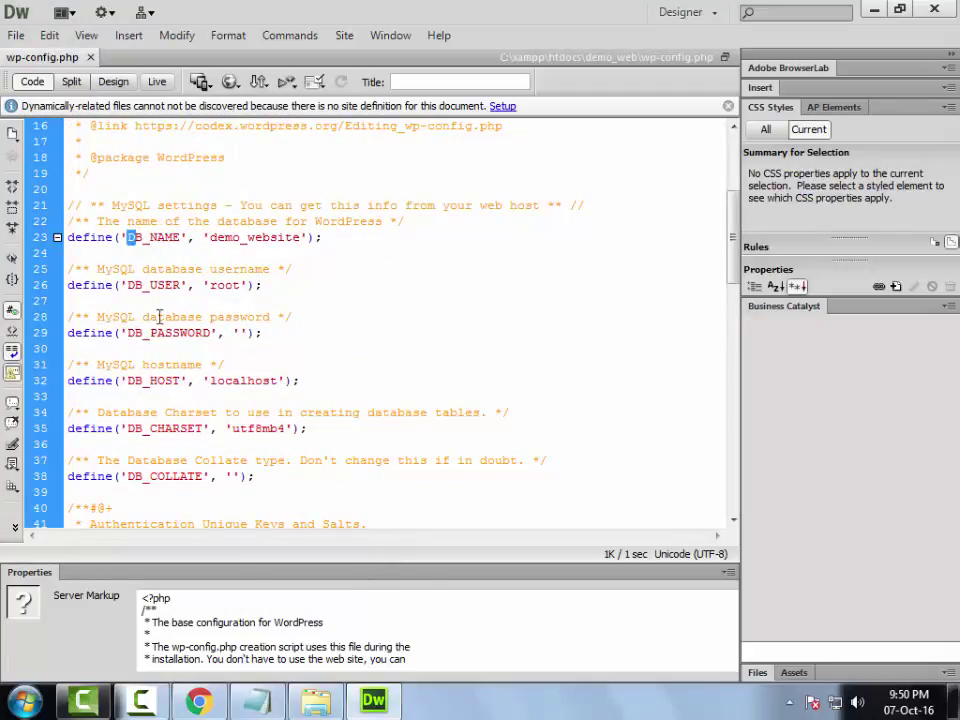
pyautogui.scroll(-1, 169, 366)
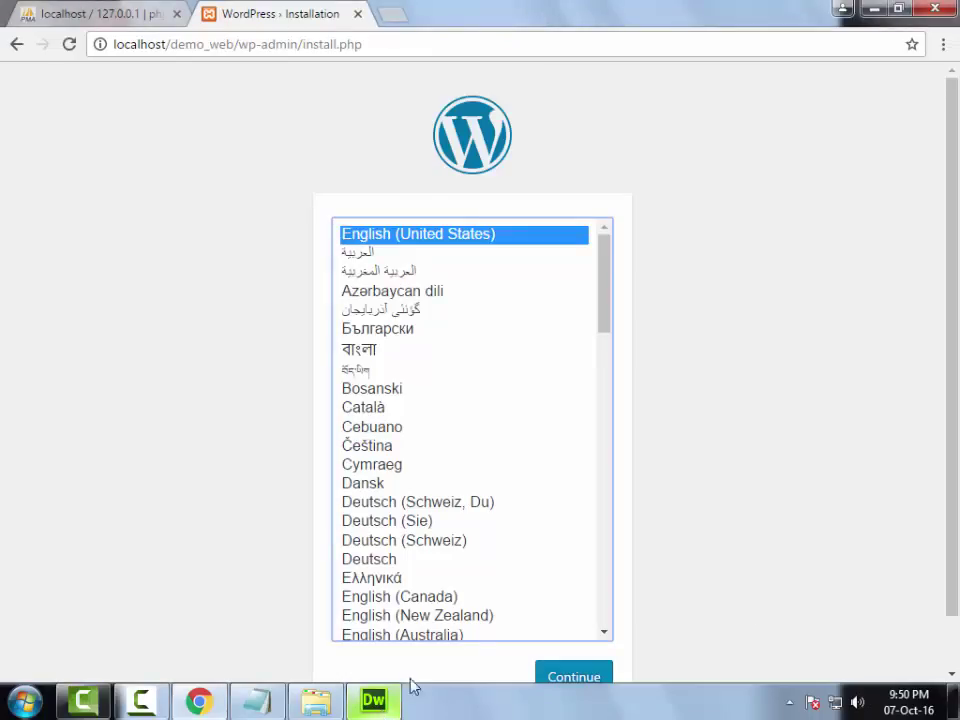
# - Continue in English (United States) to the installer's Information needed form
pyautogui.click(546, 676)
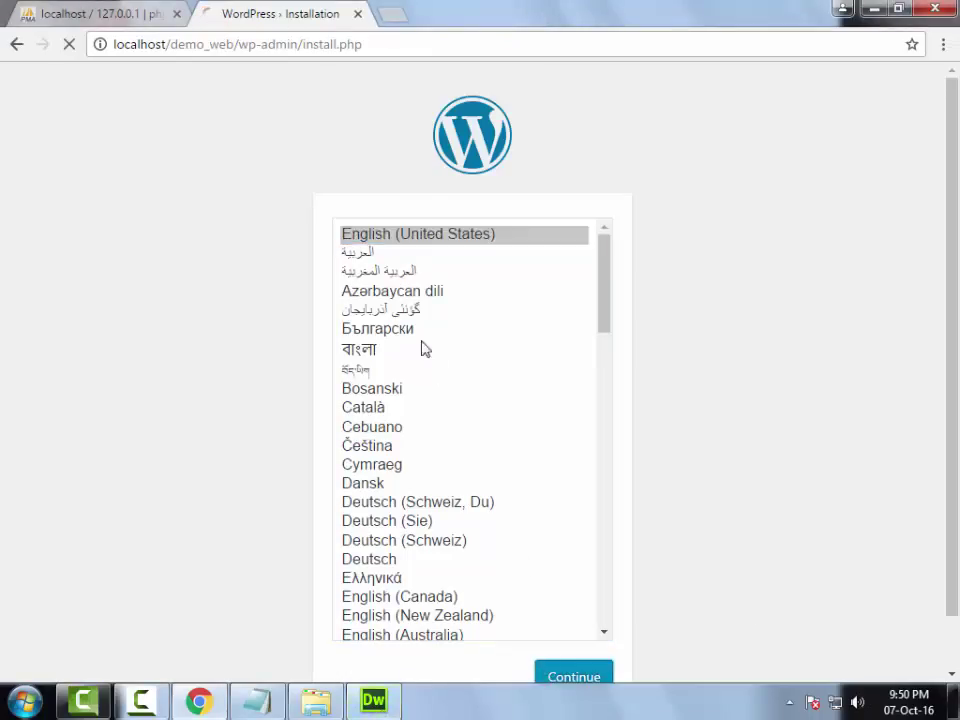
pyautogui.scroll(-2, 388, 316)
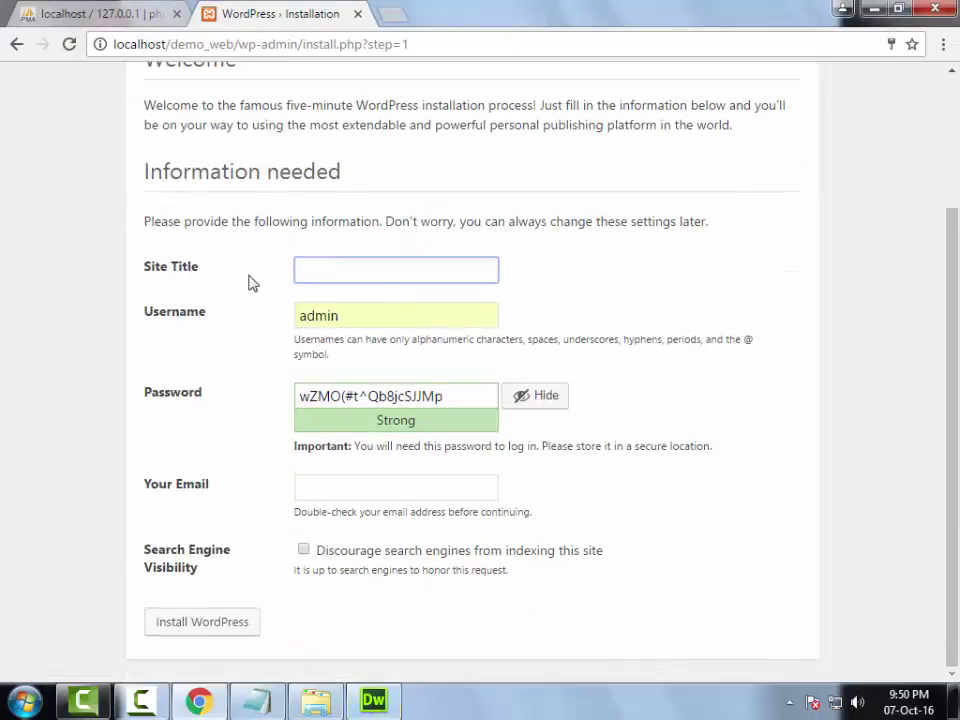
pyautogui.scroll(2, 272, 285)
pyautogui.click(348, 452)
pyautogui.scroll(-2, 345, 450)
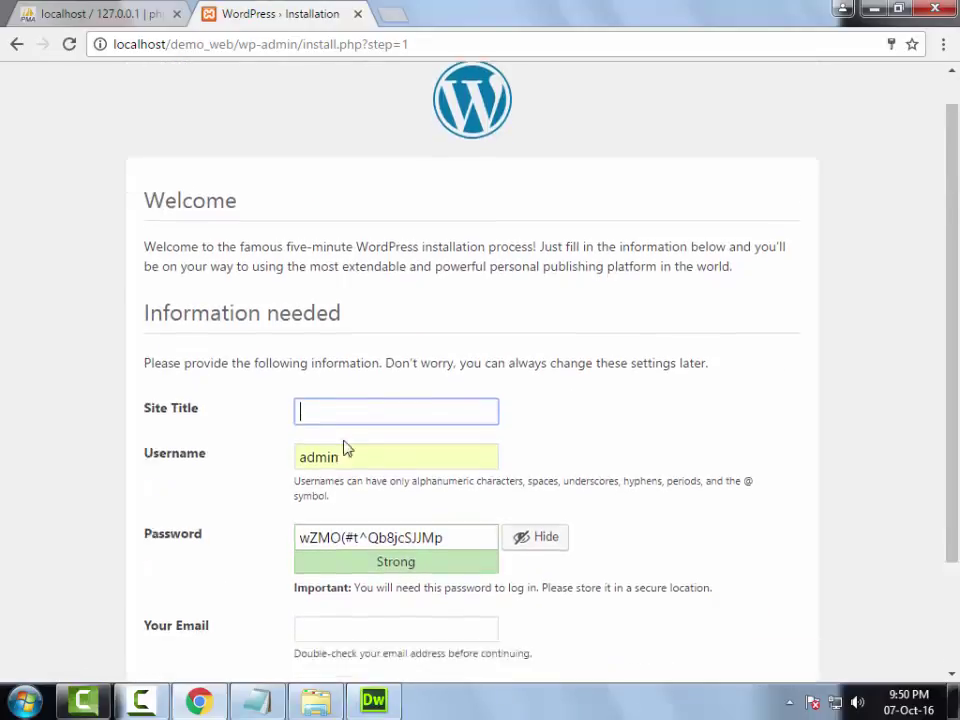
# - Glance at wp-config.php once more, then close Dreamweaver to return to the installer
pyautogui.click(373, 700)
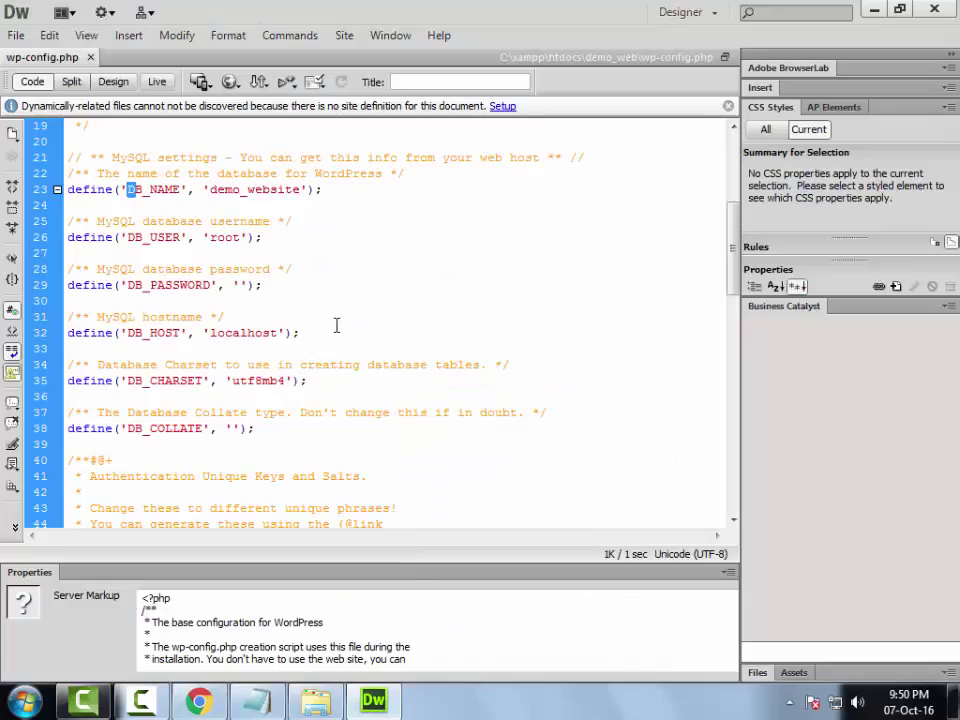
pyautogui.scroll(2, 337, 324)
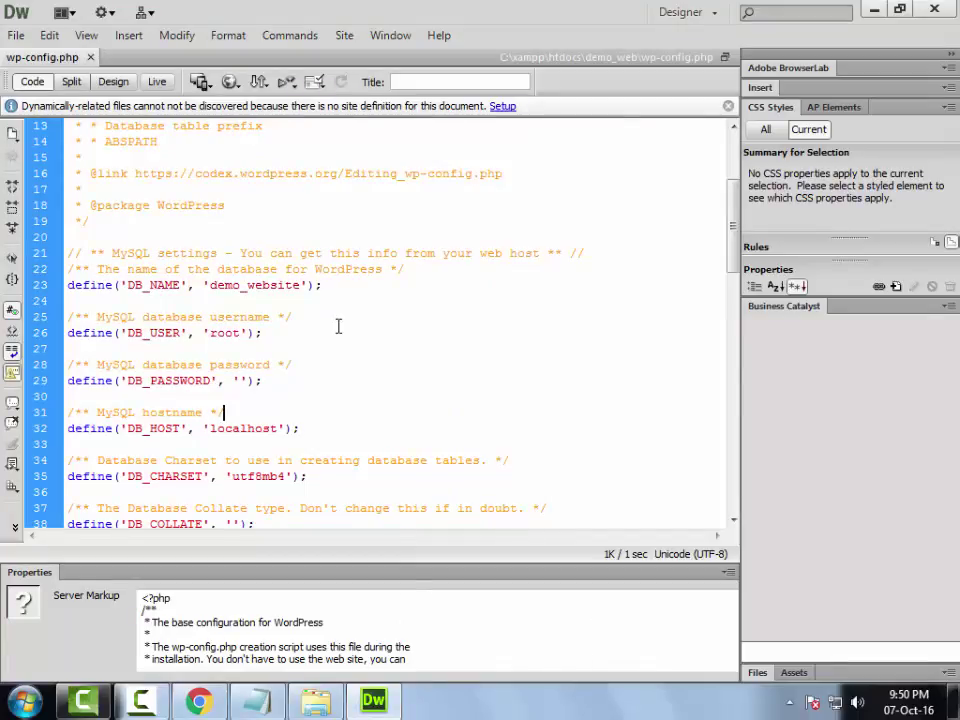
pyautogui.click(345, 412)
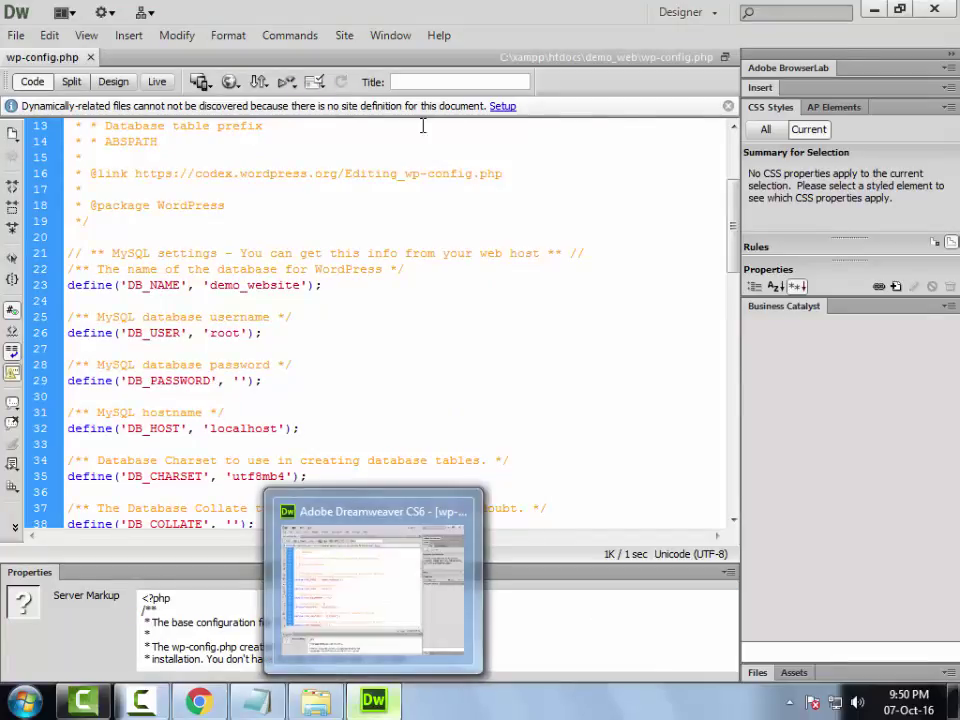
pyautogui.click(933, 12)
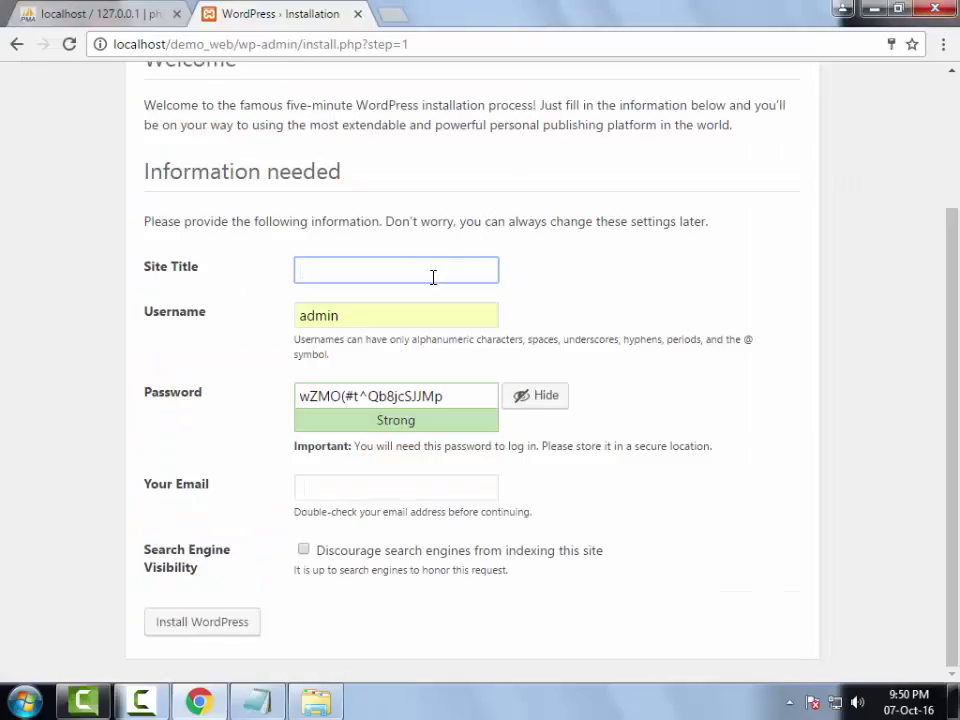
# - Title the site 'Demo Website', keep username admin, enter a password and confirm the weak password
pyautogui.write('Demo Website')
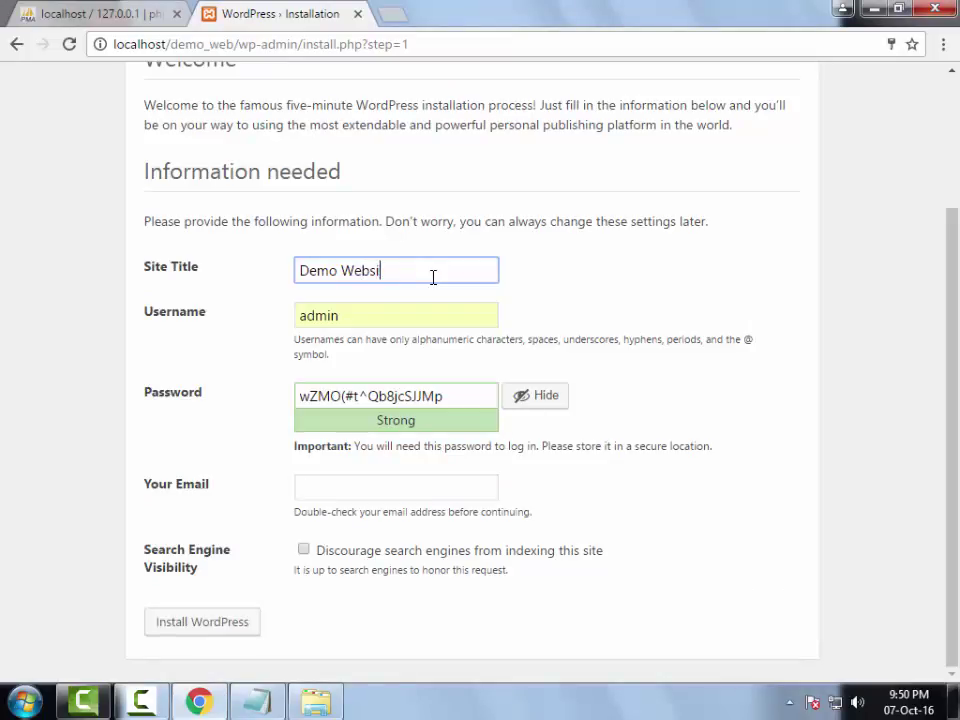
pyautogui.doubleClick(409, 311)
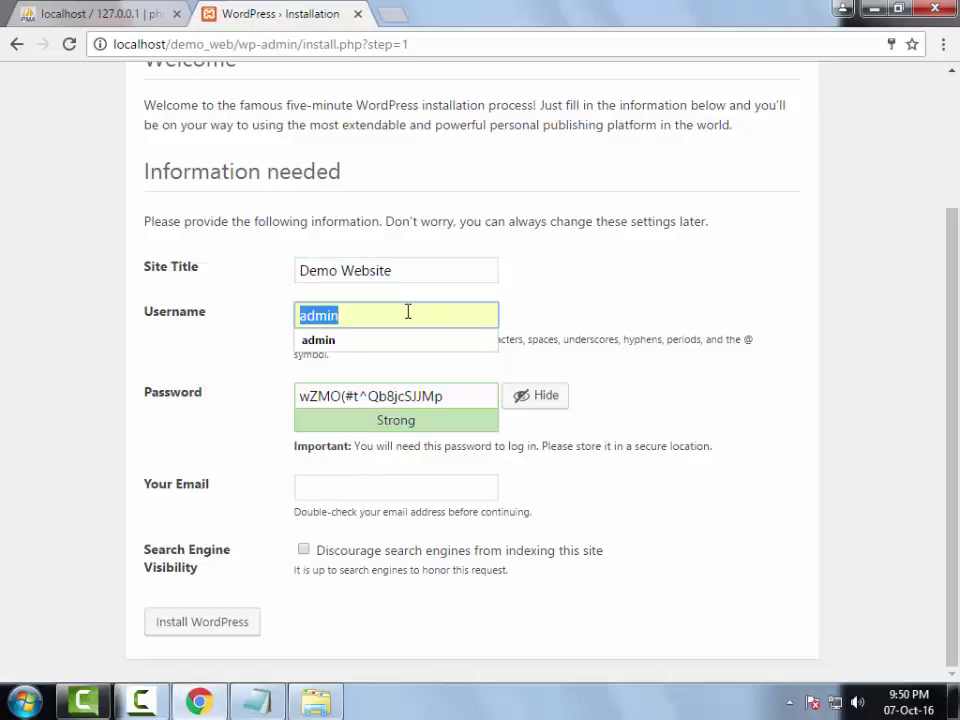
pyautogui.click(408, 312)
pyautogui.press('Tab')
pyautogui.write('admin')
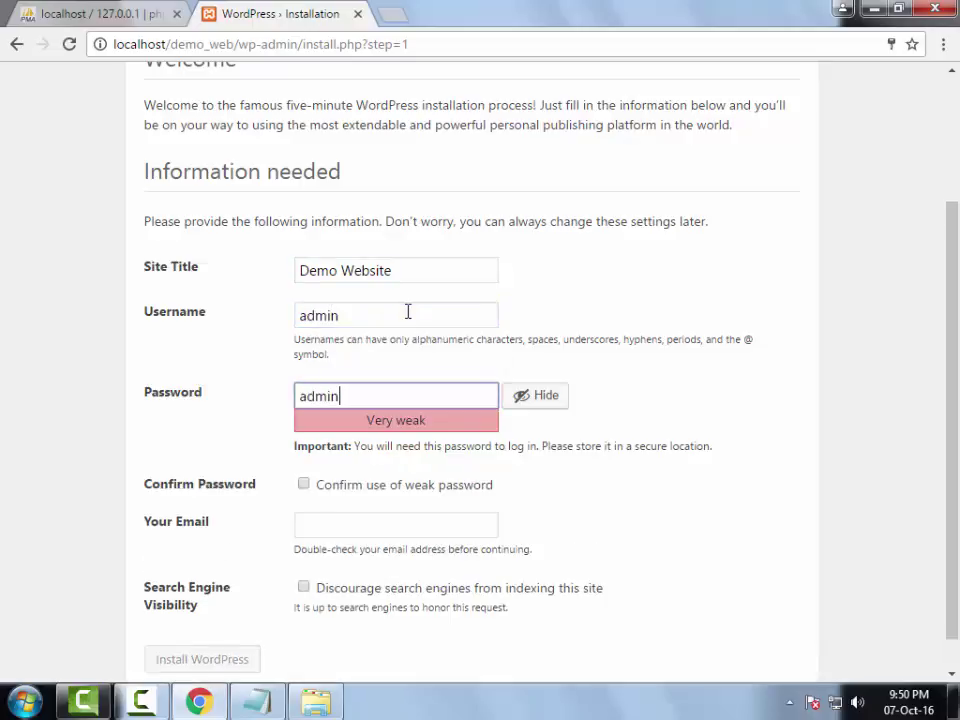
pyautogui.press('Tab')
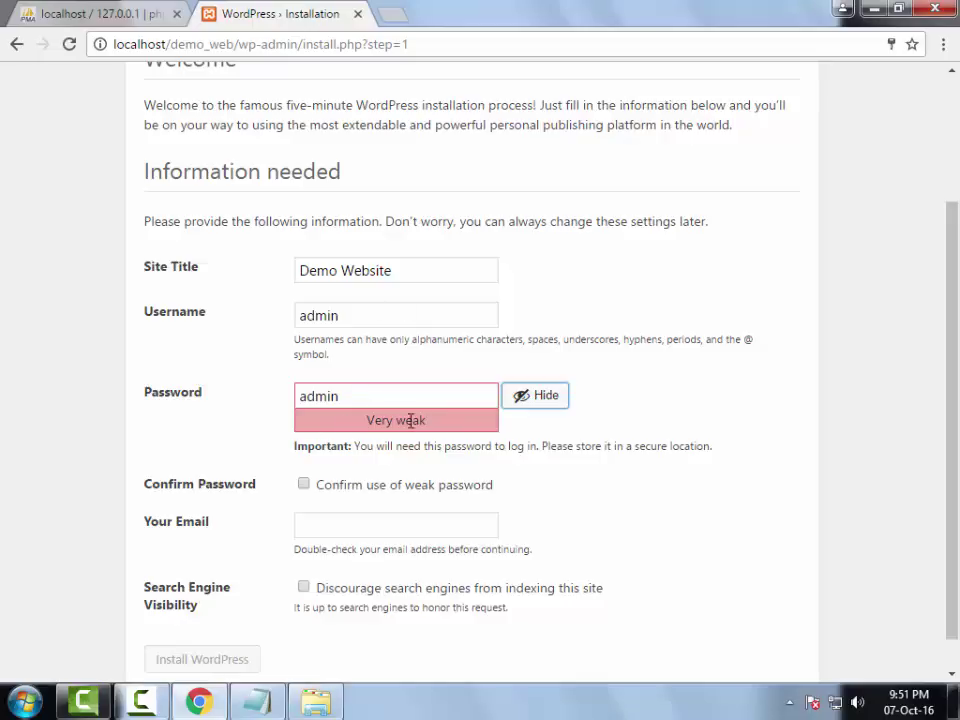
pyautogui.click(303, 484)
# - Fill in the admin e-mail from the browser's suggestion and run Install WordPress
pyautogui.click(331, 525)
pyautogui.write('t')
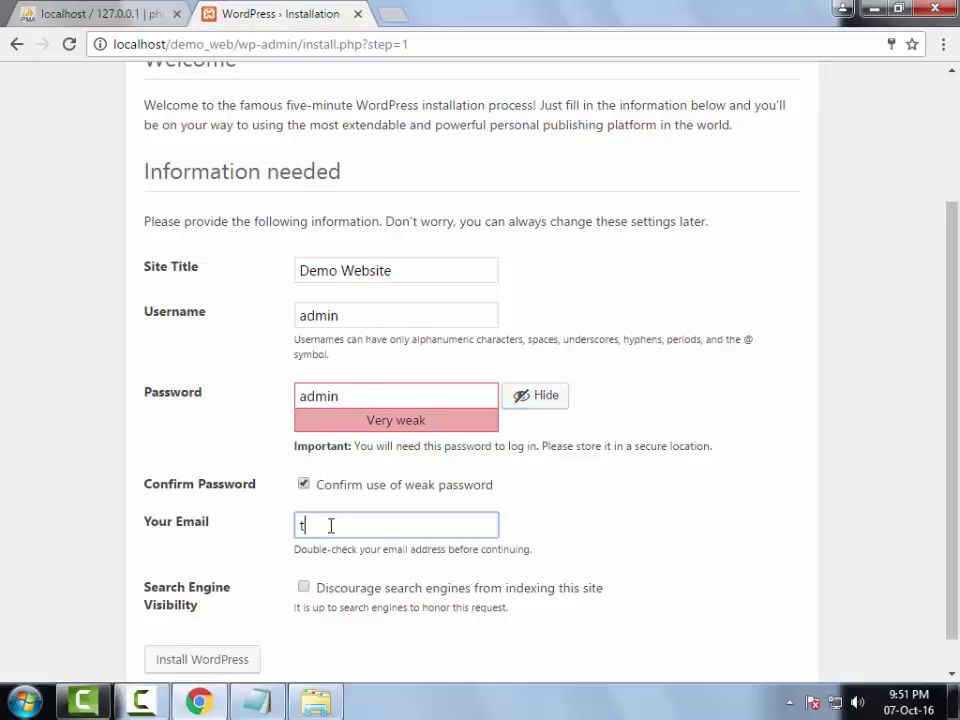
pyautogui.write('he')
pyautogui.press('Down')
pyautogui.press('Return')
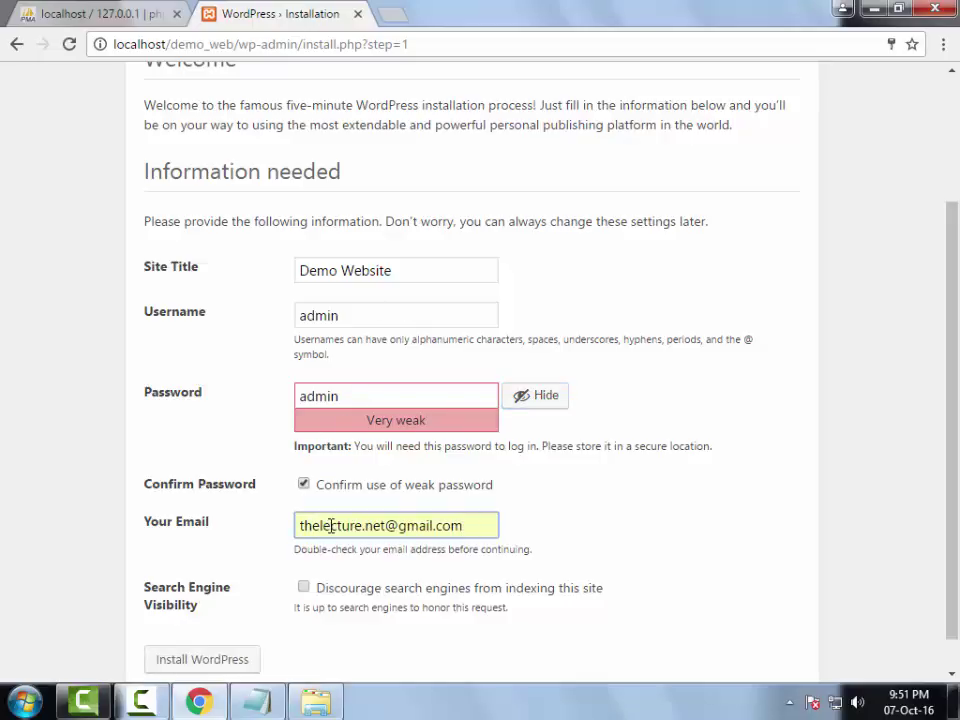
pyautogui.scroll(-1, 300, 545)
pyautogui.click(200, 634)
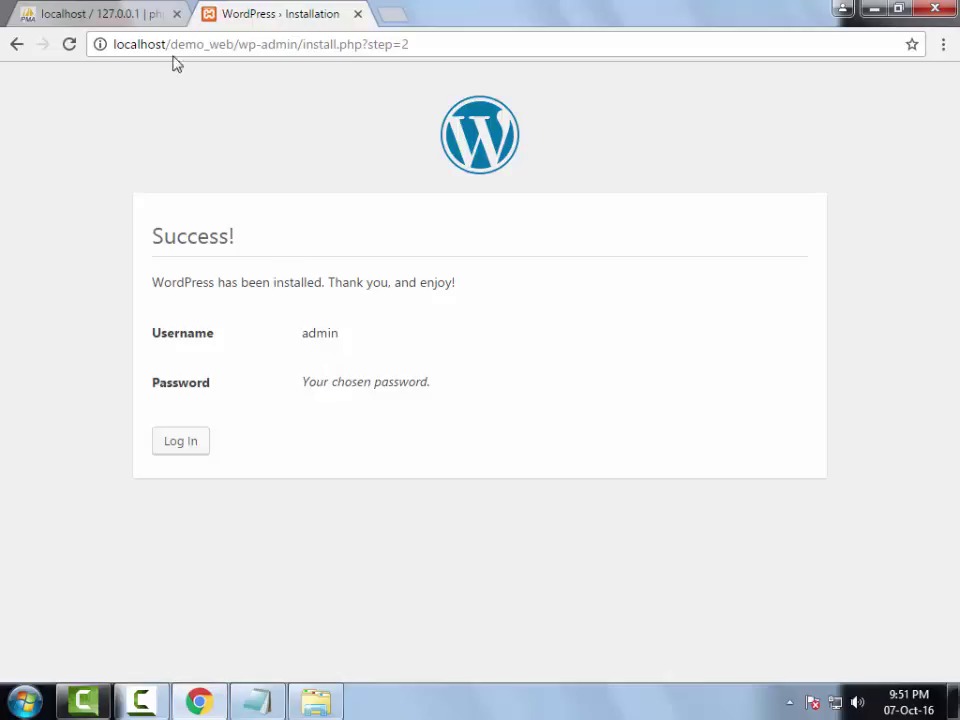
# - Go to the login page and sign in as admin with the password, Remember Me ticked
pyautogui.moveTo(167, 44); pyautogui.dragTo(110, 44)
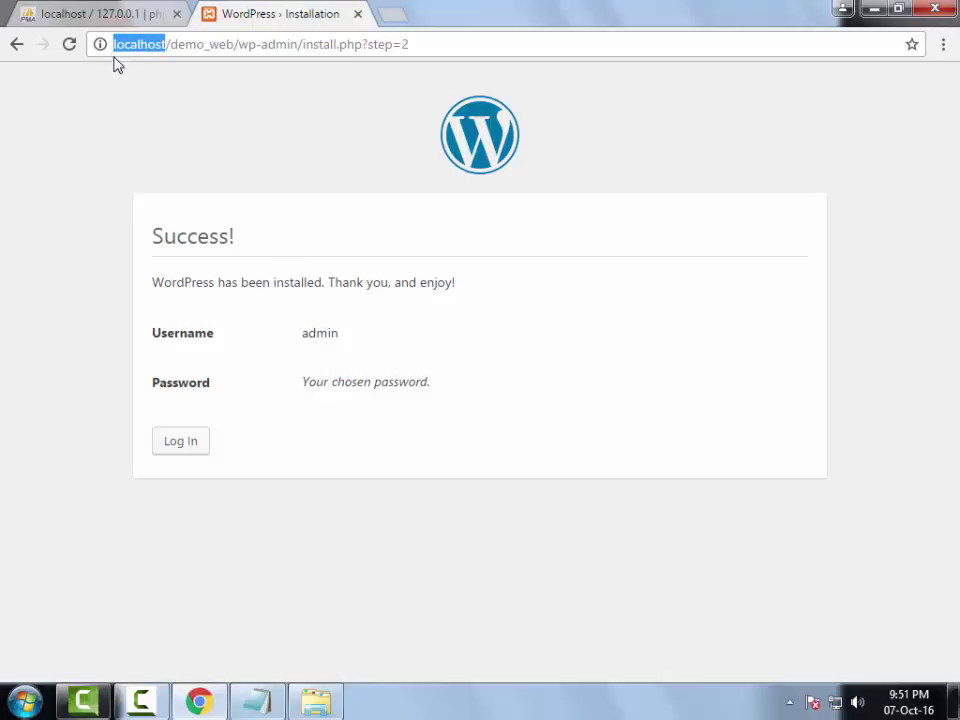
pyautogui.click(194, 459)
pyautogui.click(194, 459)
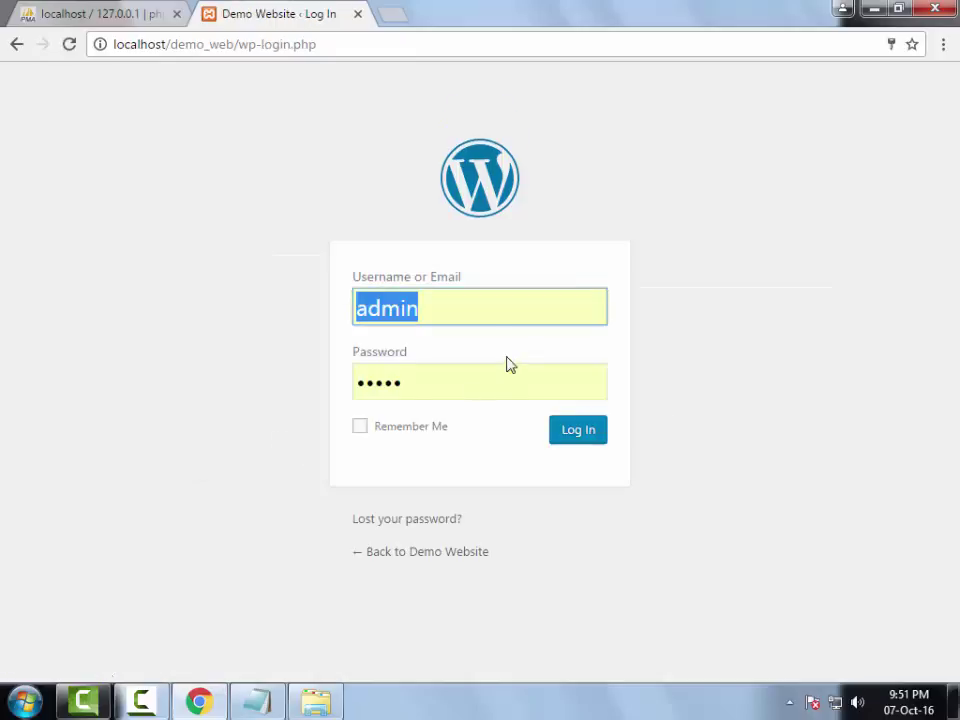
pyautogui.click(484, 308)
pyautogui.press('Tab')
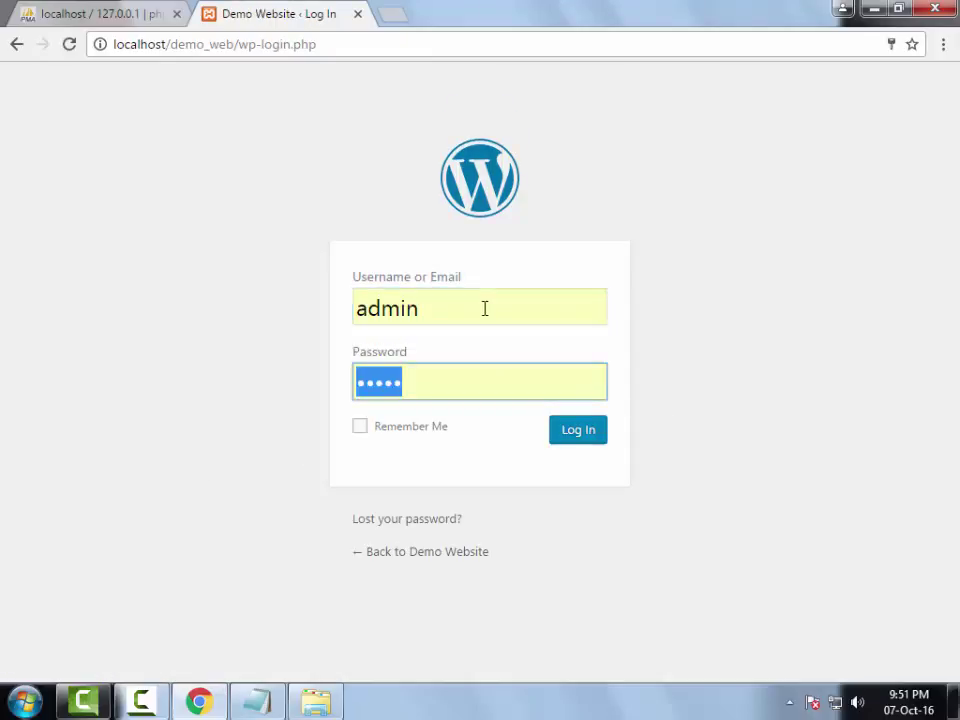
pyautogui.write('admin')
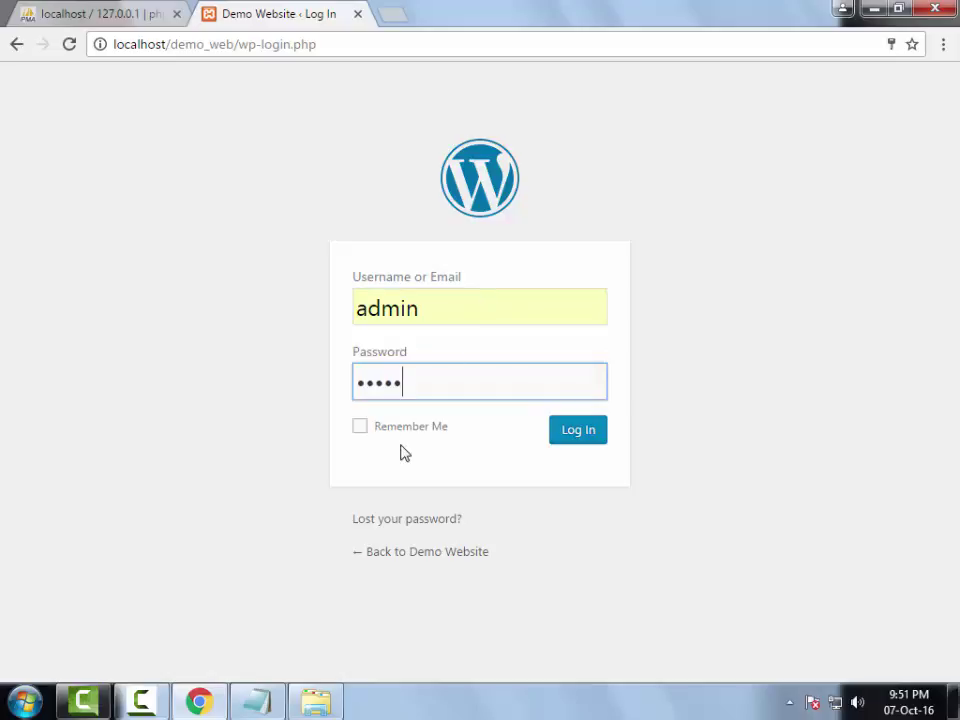
pyautogui.click(410, 430)
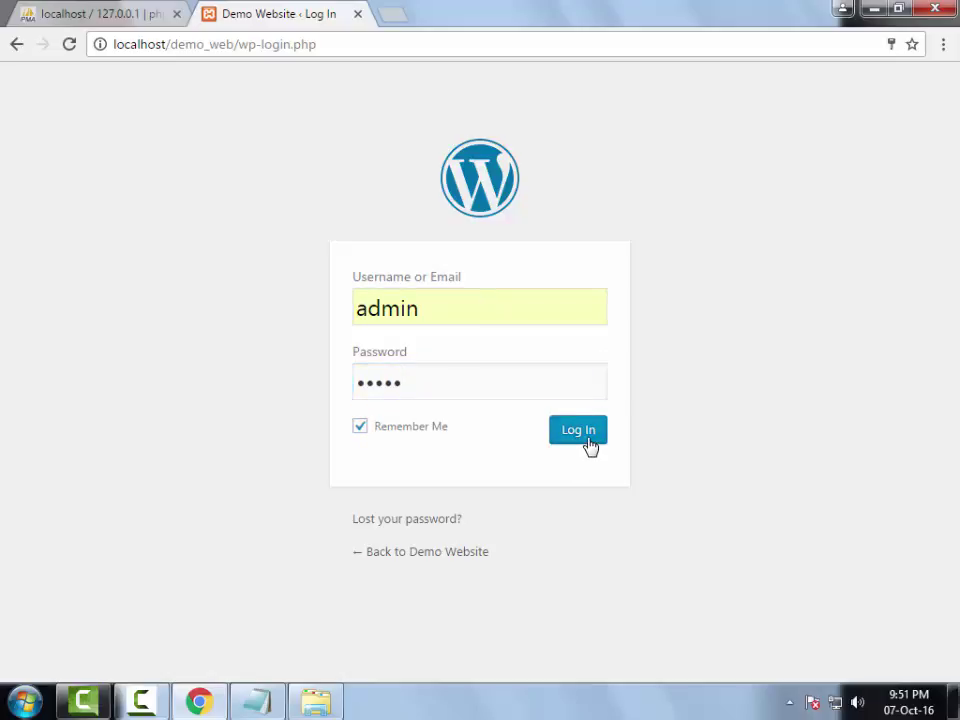
pyautogui.click(588, 444)
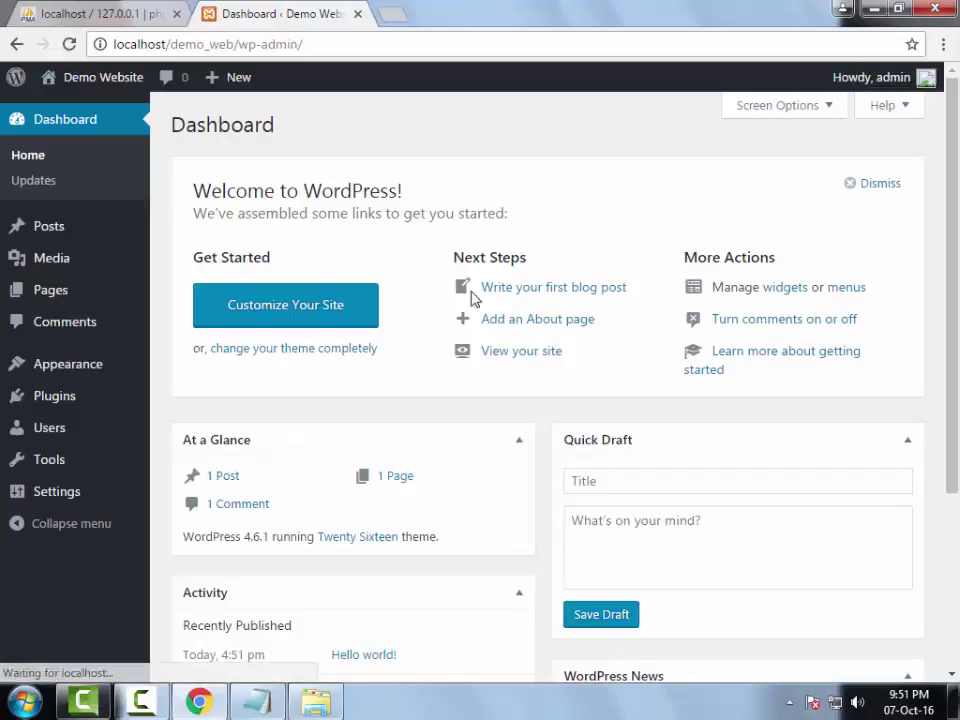
# - Scroll through the Demo Website Dashboard running WordPress 4.6.1 with Twenty Sixteen
pyautogui.scroll(-2, 595, 232)
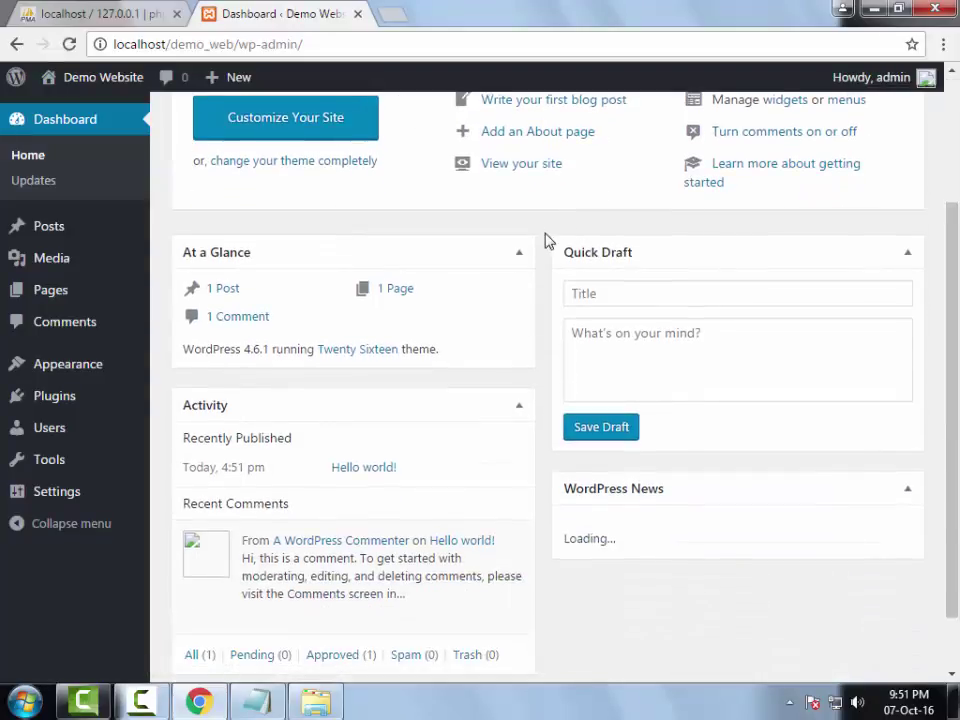
pyautogui.scroll(-1, 540, 255)
pyautogui.scroll(3, 536, 268)
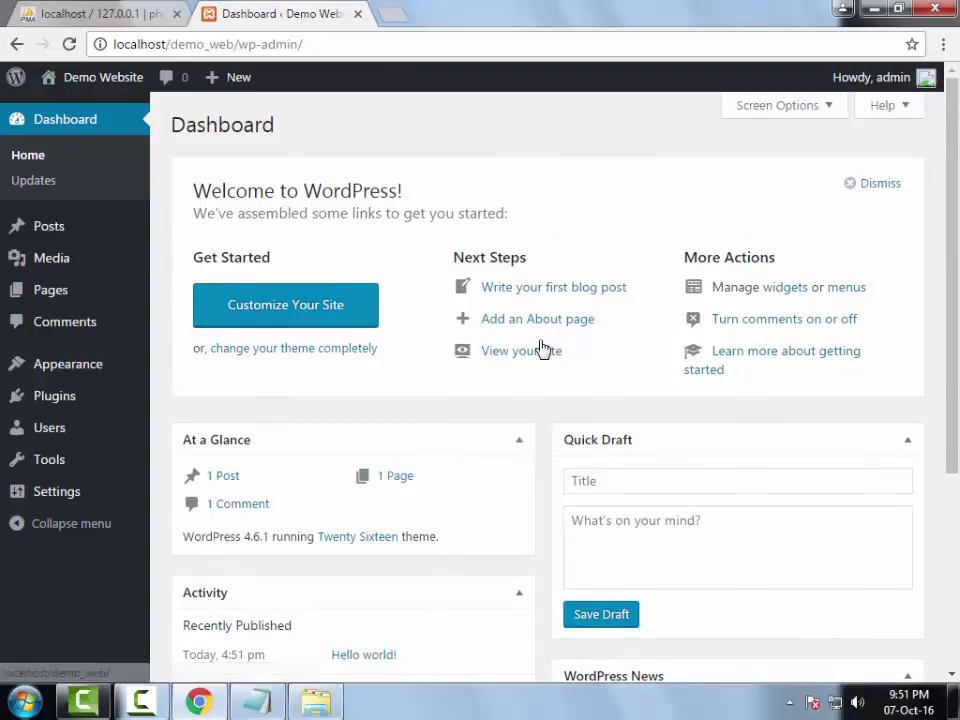
pyautogui.scroll(-1, 542, 347)
pyautogui.scroll(1, 542, 347)
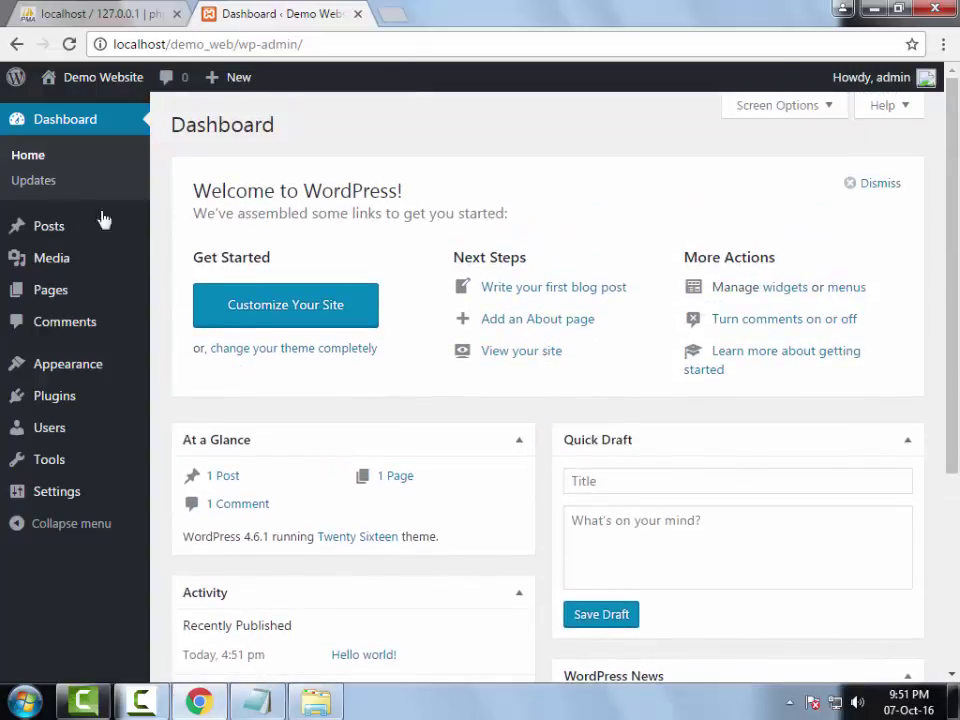